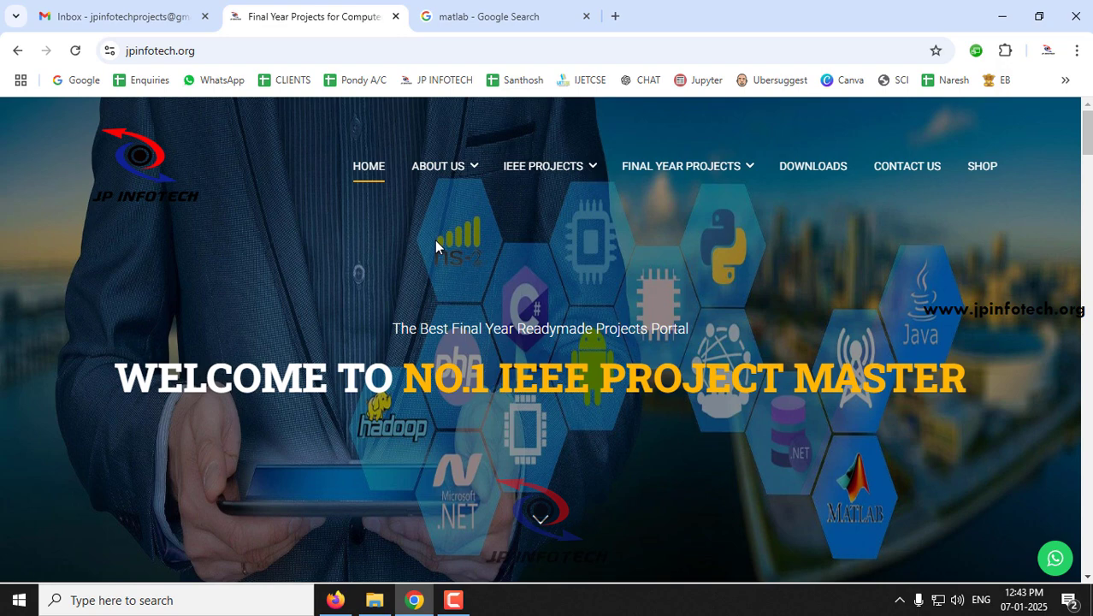
- Back in the Google results, open the MATLAB - MathWorks result in a new tab
click(451, 8)
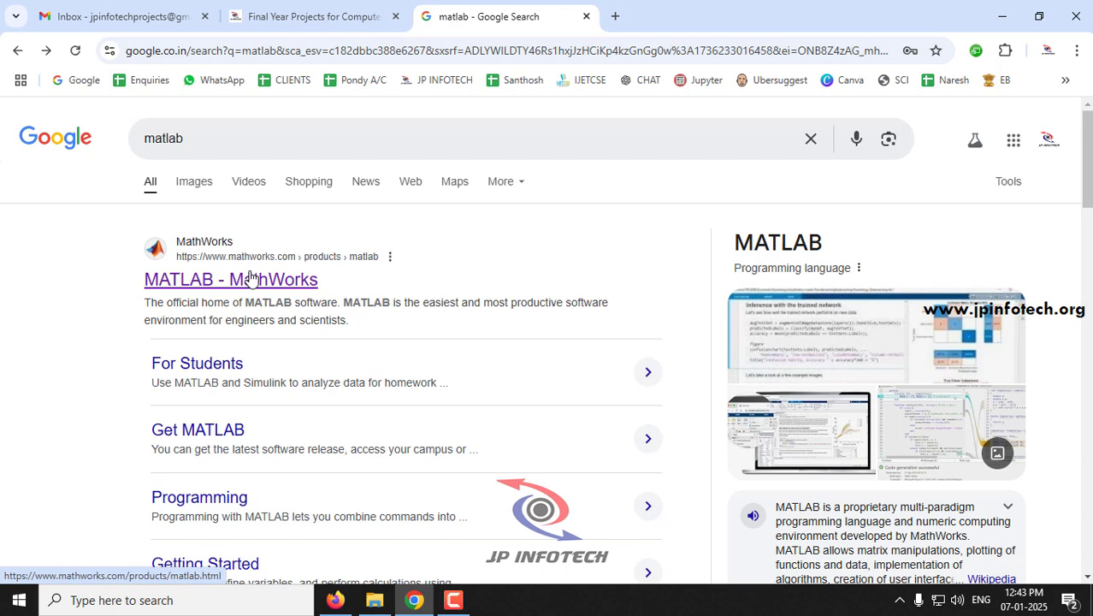
right_click(251, 275)
click(269, 291)
- Search Google for 'matlab download' and open the Download and Install MATLAB result
click(285, 142)
text(download)
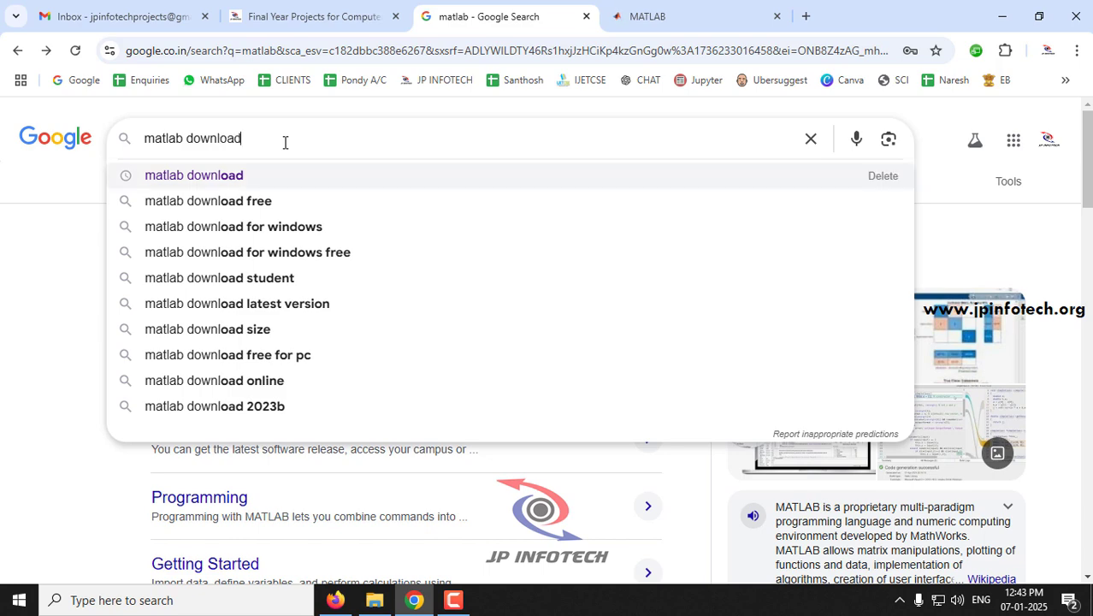
key(Return)
click(271, 285)
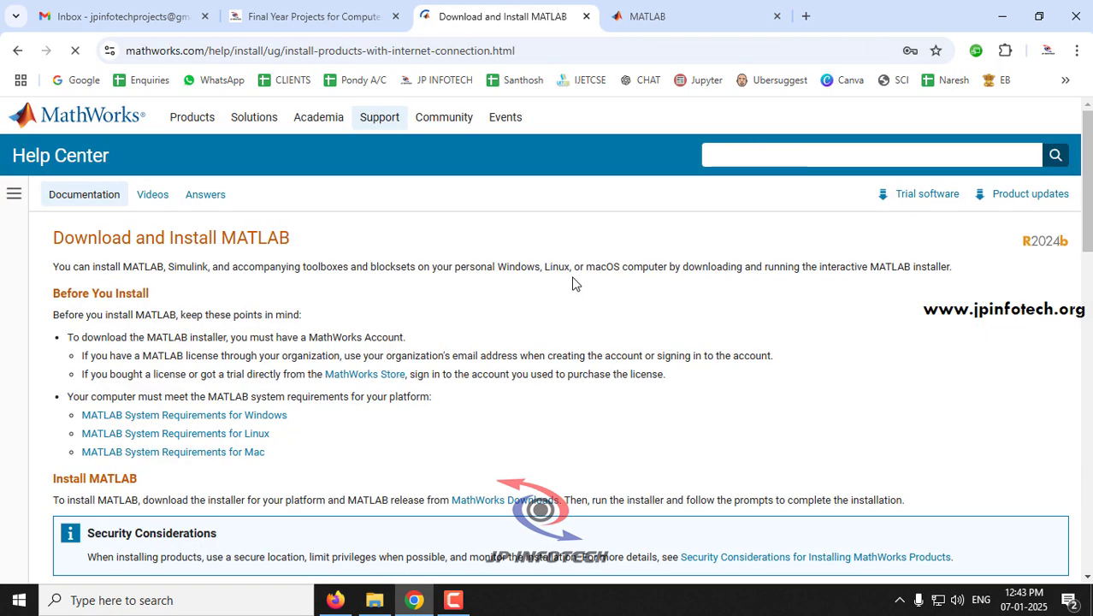
- Scroll through the platform install instructions, then close the Download and Install MATLAB tab
scroll(571, 293, down, 5)
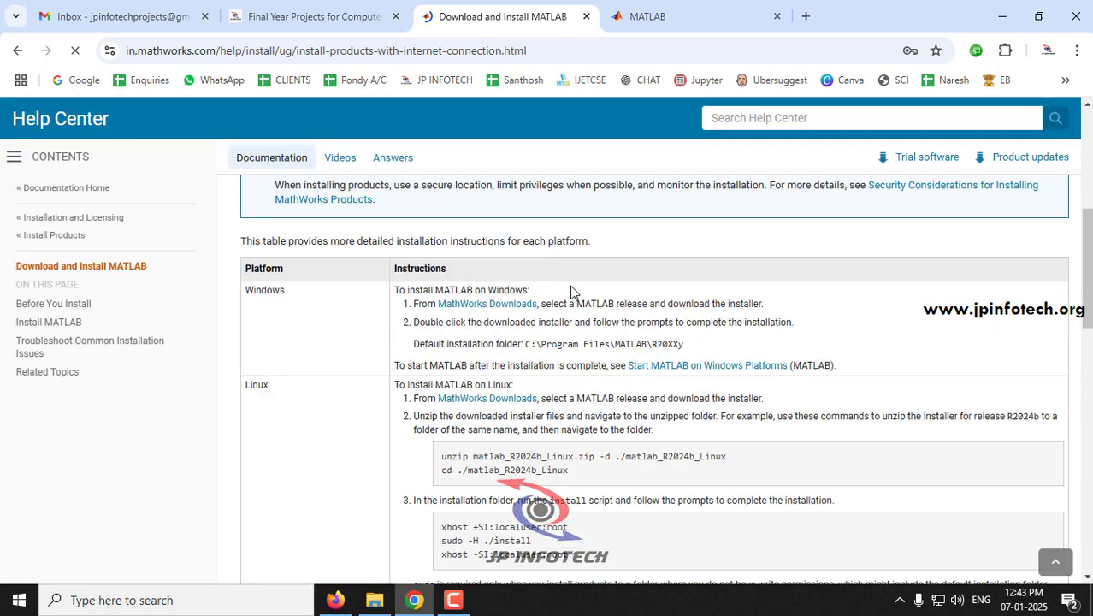
scroll(285, 325, down, 1)
scroll(285, 333, down, 1)
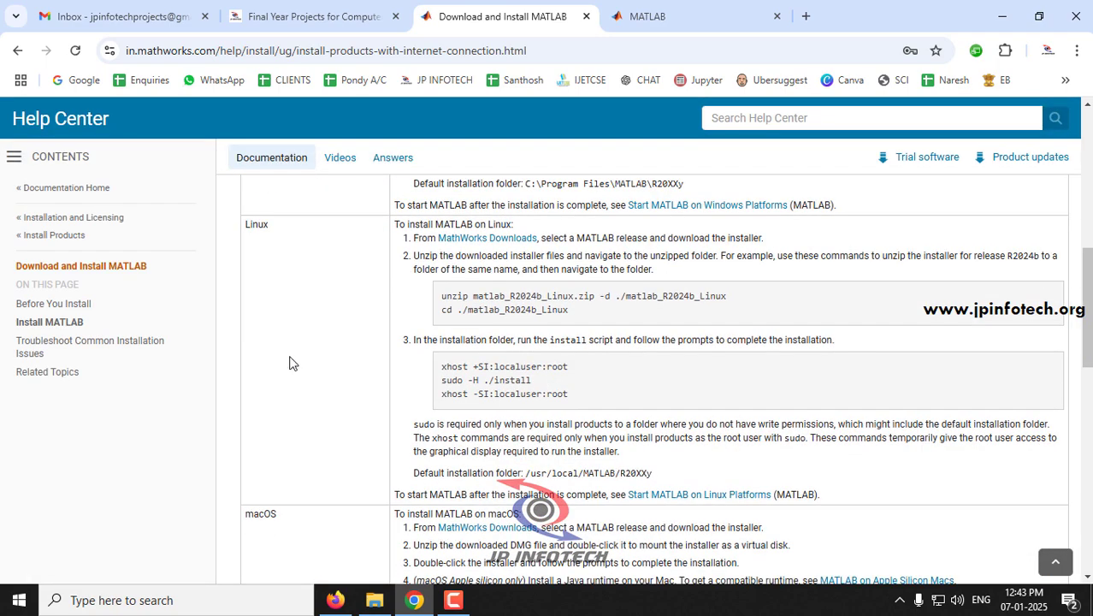
scroll(281, 517, down, 2)
scroll(283, 517, up, 4)
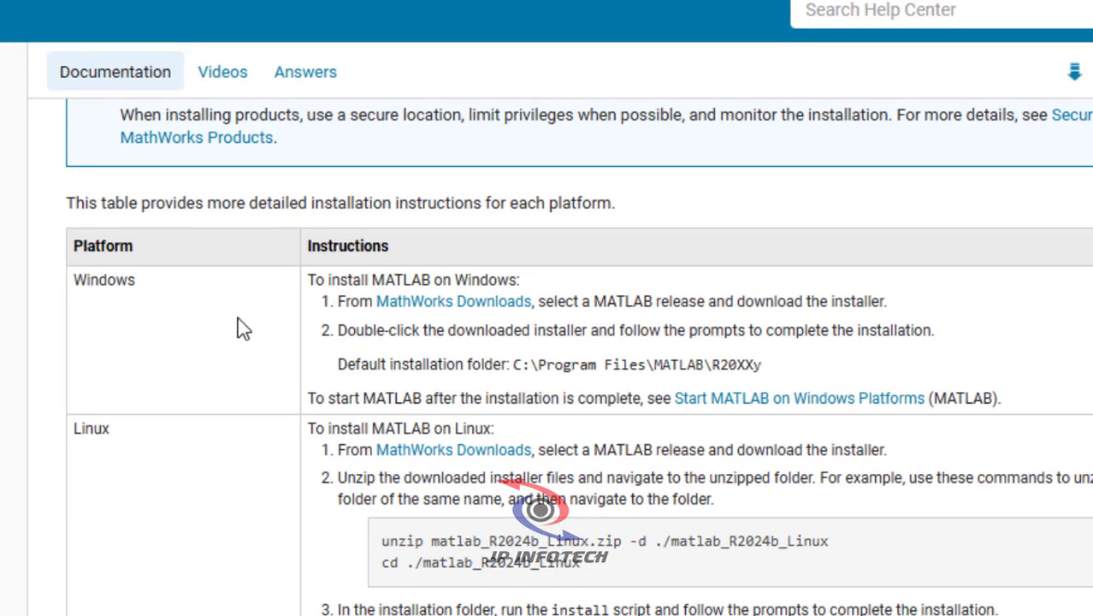
scroll(239, 329, down, 3)
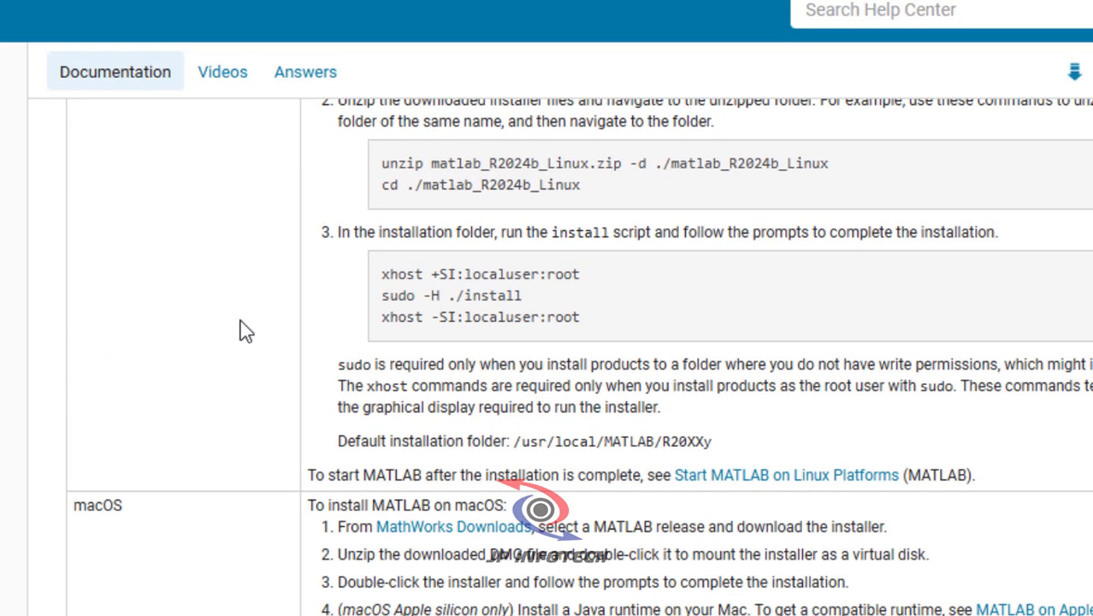
scroll(232, 365, up, 5)
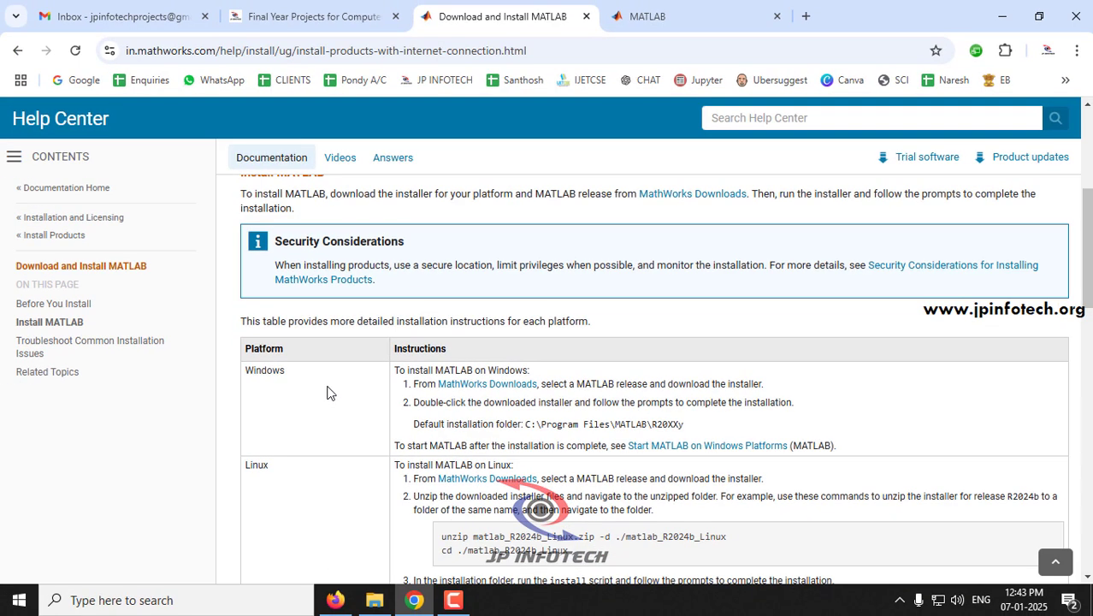
click(587, 17)
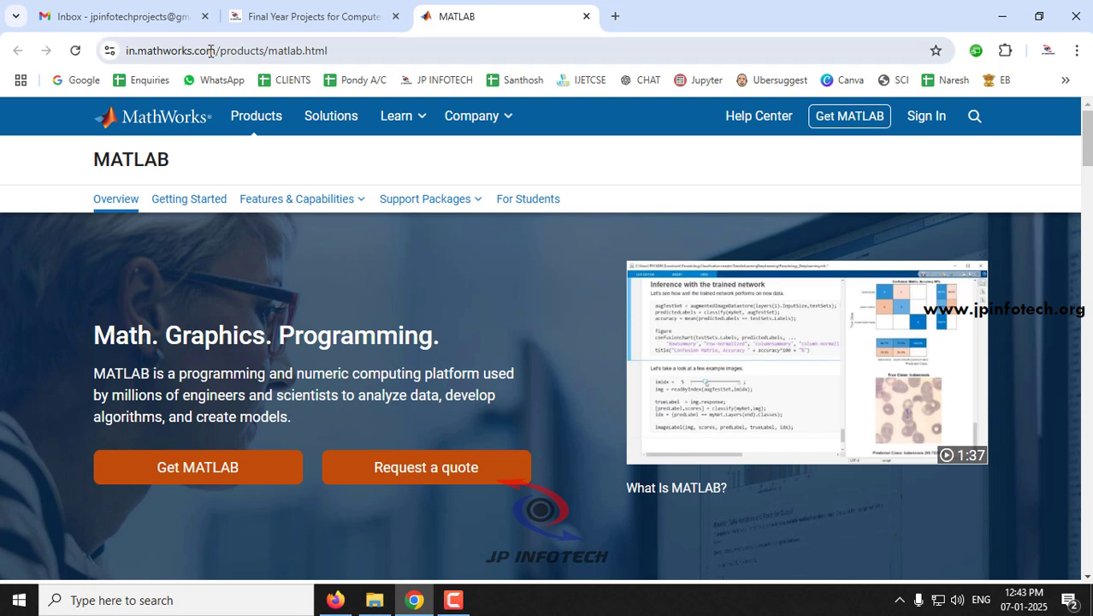
- Choose Get MATLAB on the MATLAB product page
click(848, 124)
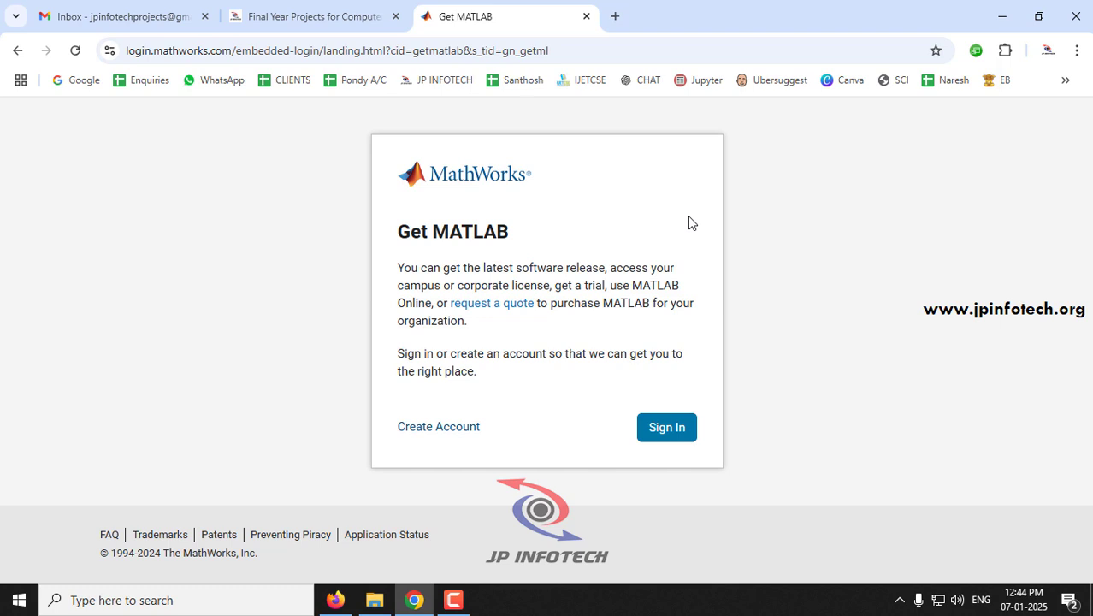
- Start Create Account, paste in the account e-mail address, and accept the free-mail warning
click(440, 427)
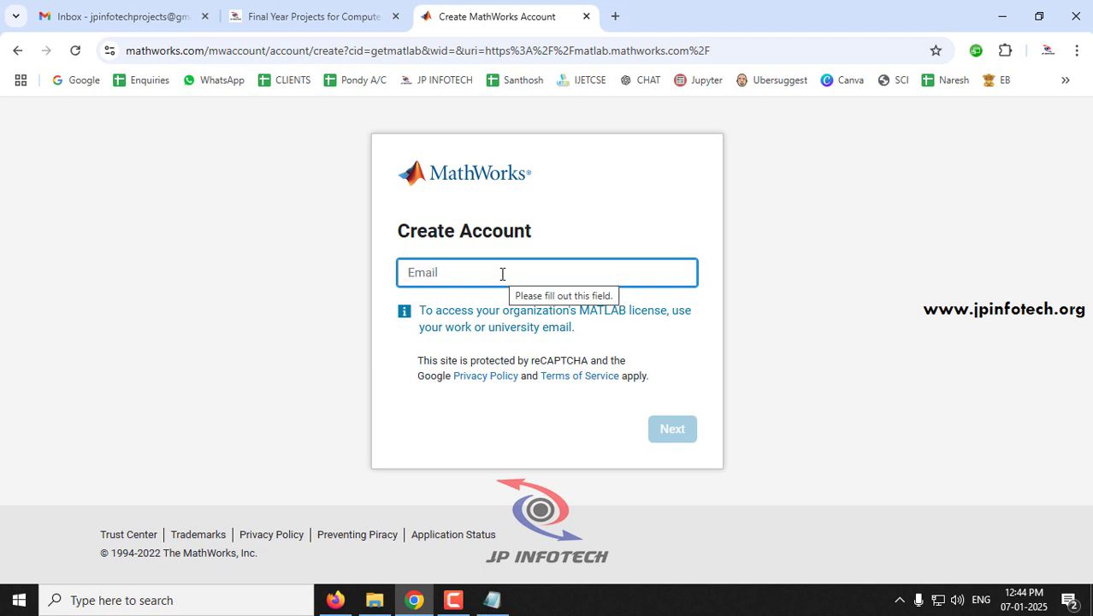
key(ctrl+v)
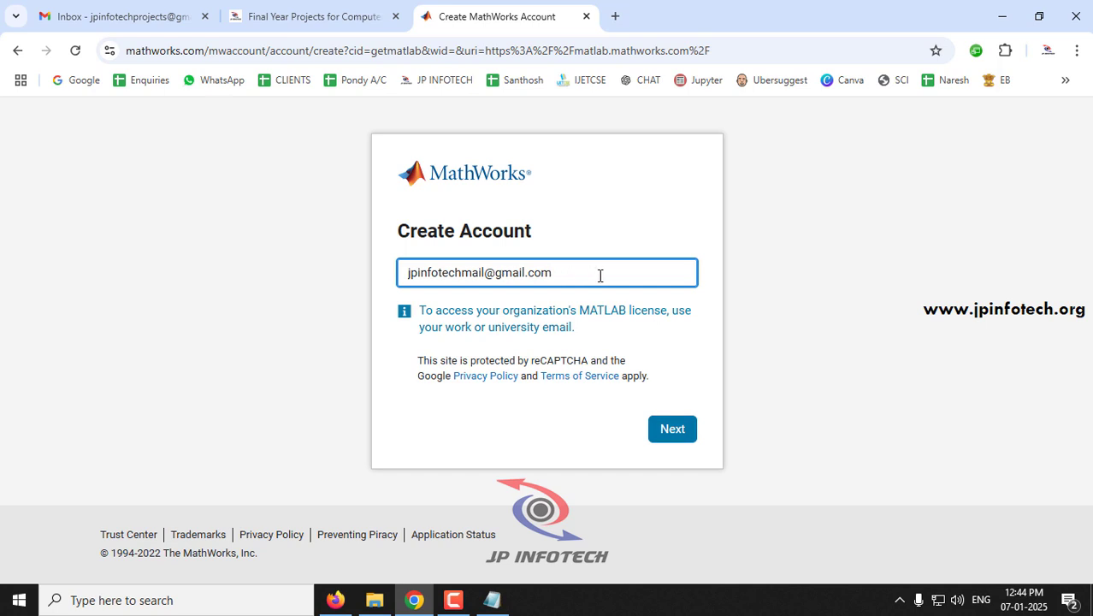
click(674, 432)
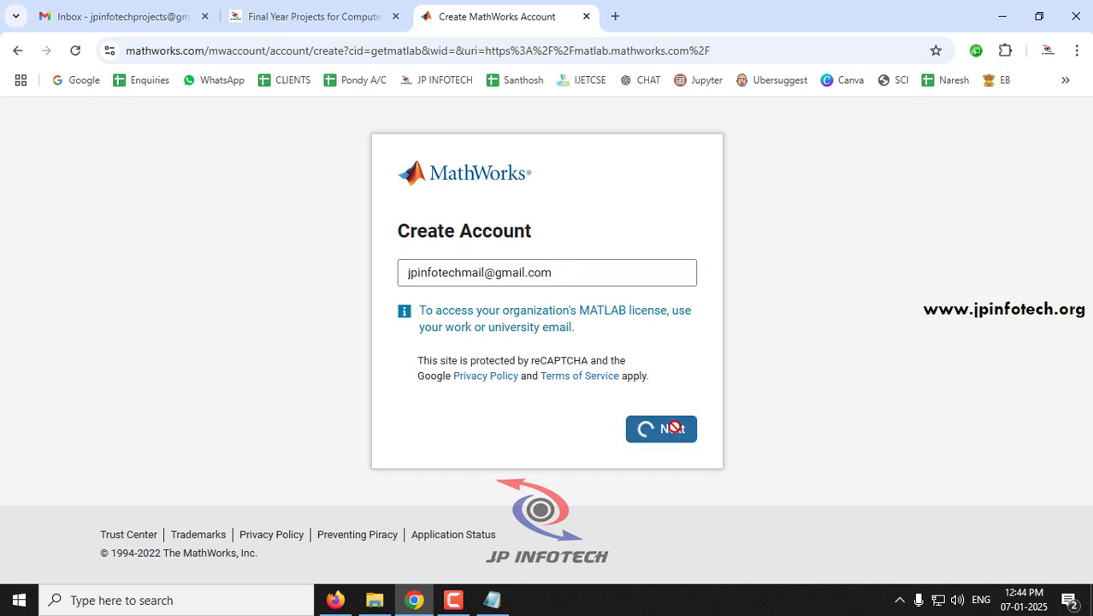
click(436, 364)
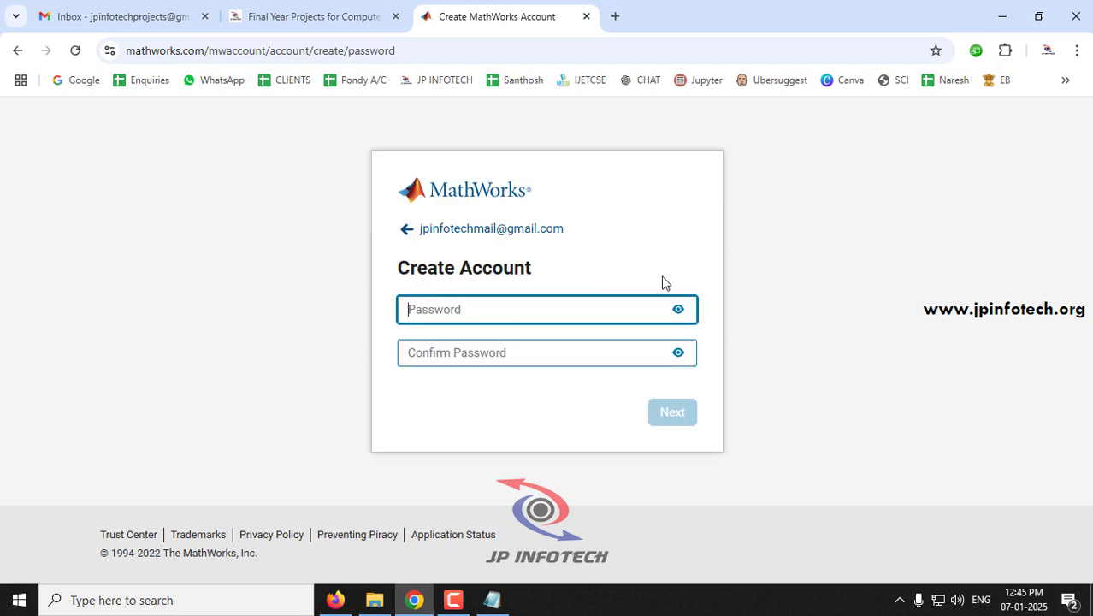
- Reveal and highlight the password rules: 8-50 characters, uppercase, lowercase, and a number
text(j)
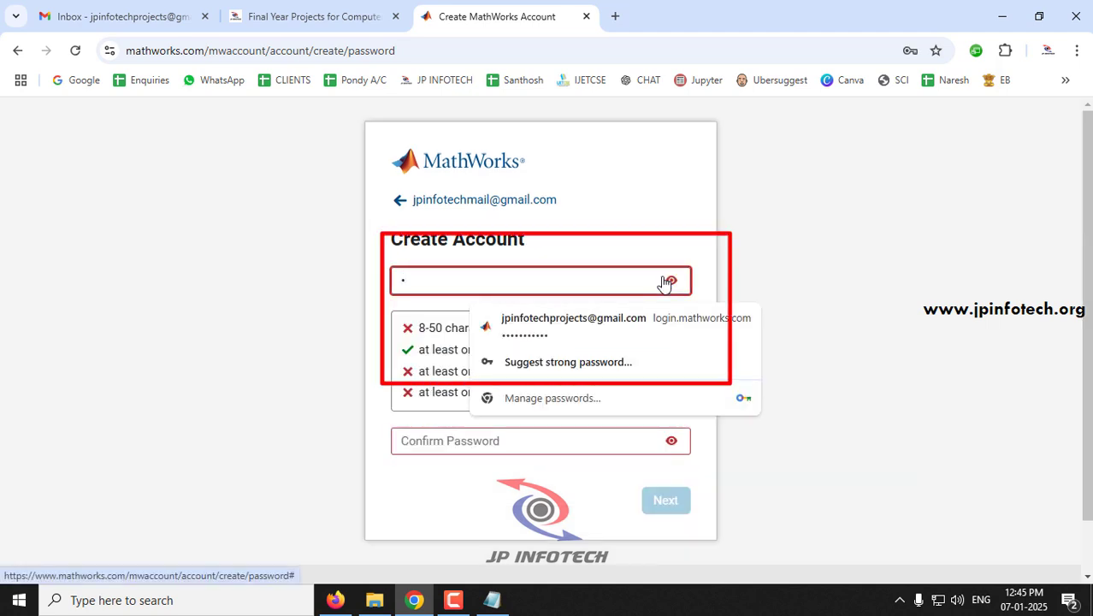
click(435, 330)
drag(426, 327, 502, 330)
drag(425, 351, 571, 359)
drag(420, 371, 578, 379)
drag(418, 392, 527, 397)
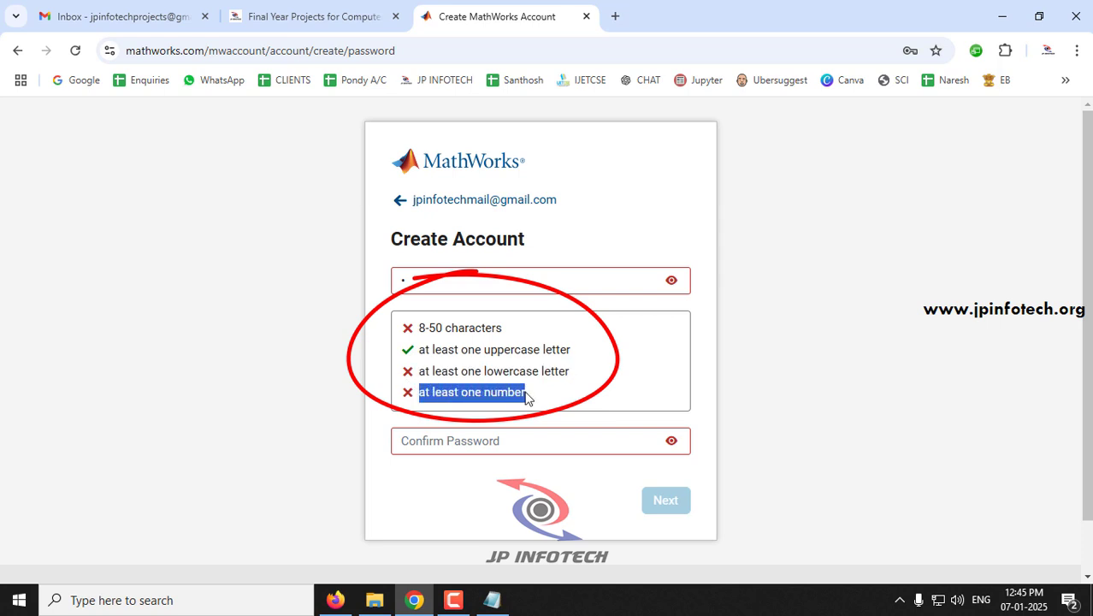
- Enter the account password, fill Confirm Password, and submit
click(418, 284)
drag(412, 281, 394, 281)
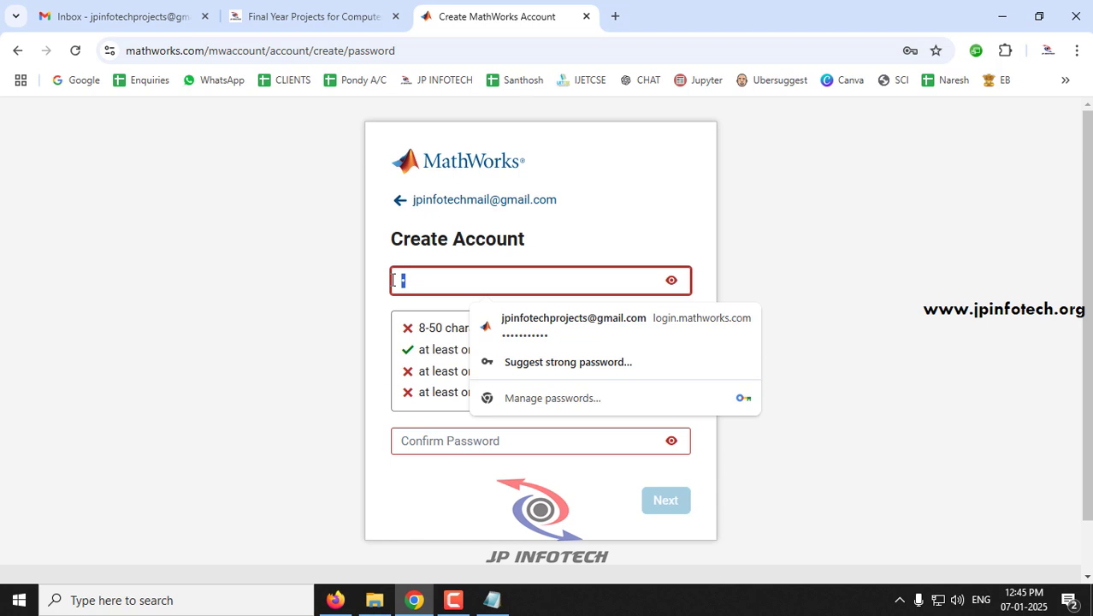
key(Tab)
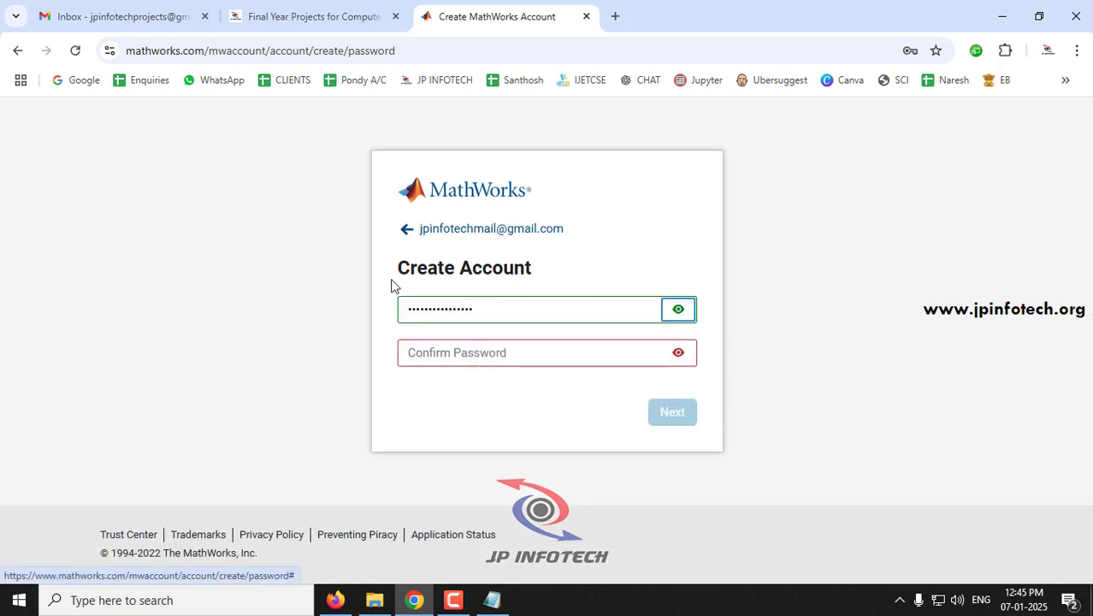
click(435, 349)
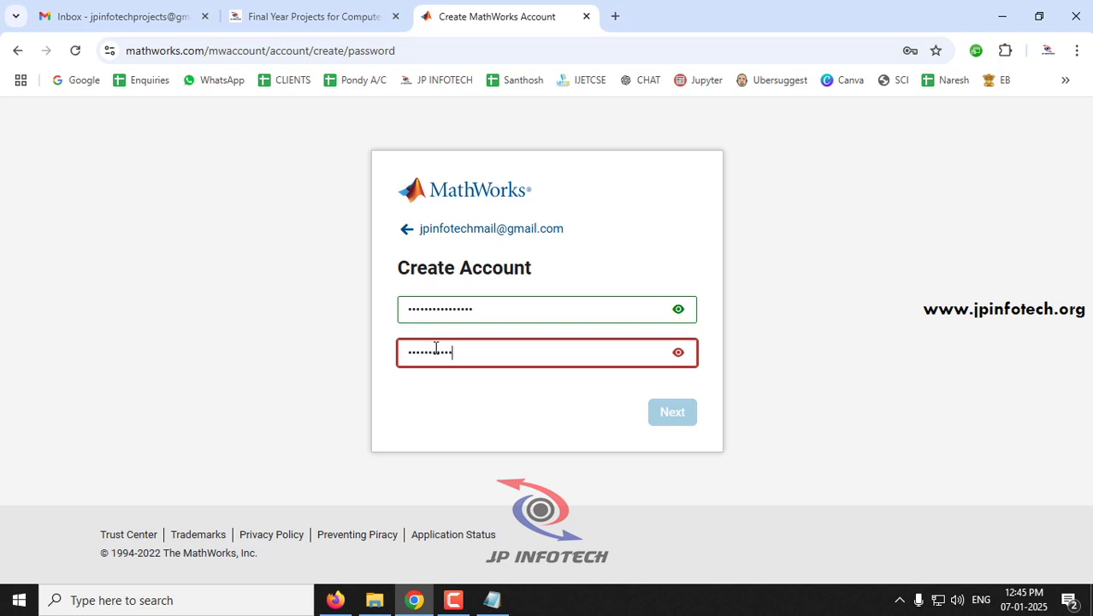
click(812, 367)
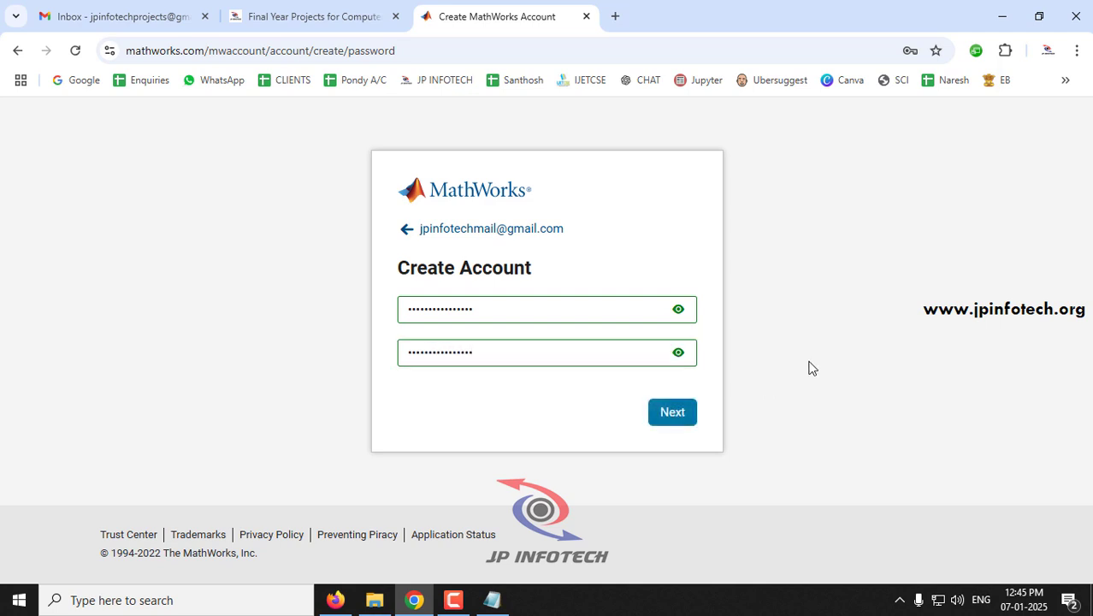
click(669, 415)
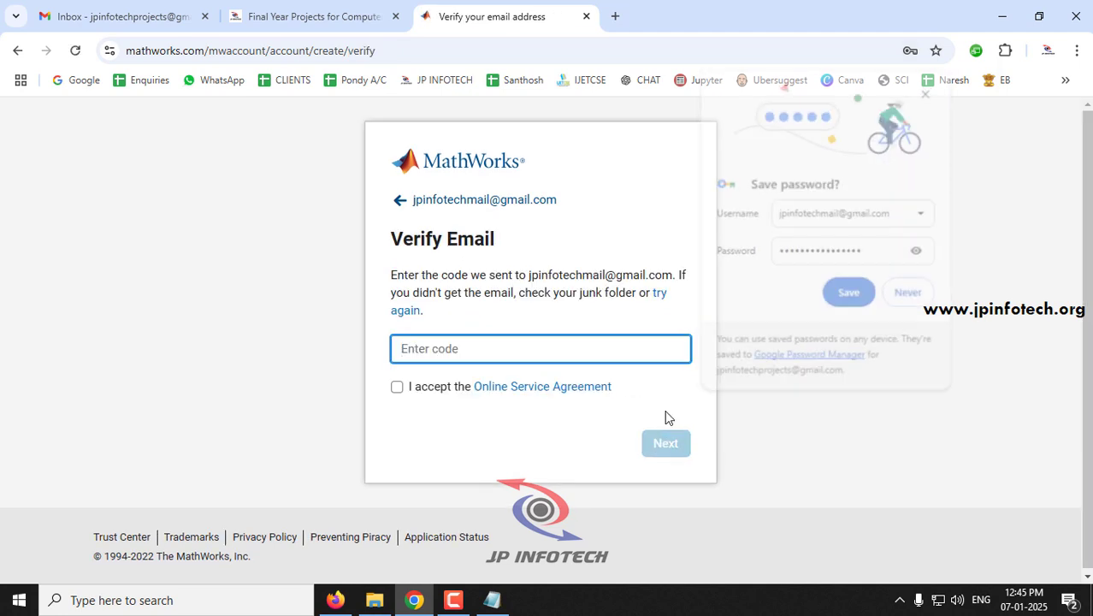
- Dismiss Chrome's Save password? prompt and switch to the Gmail inbox in Firefox
click(930, 92)
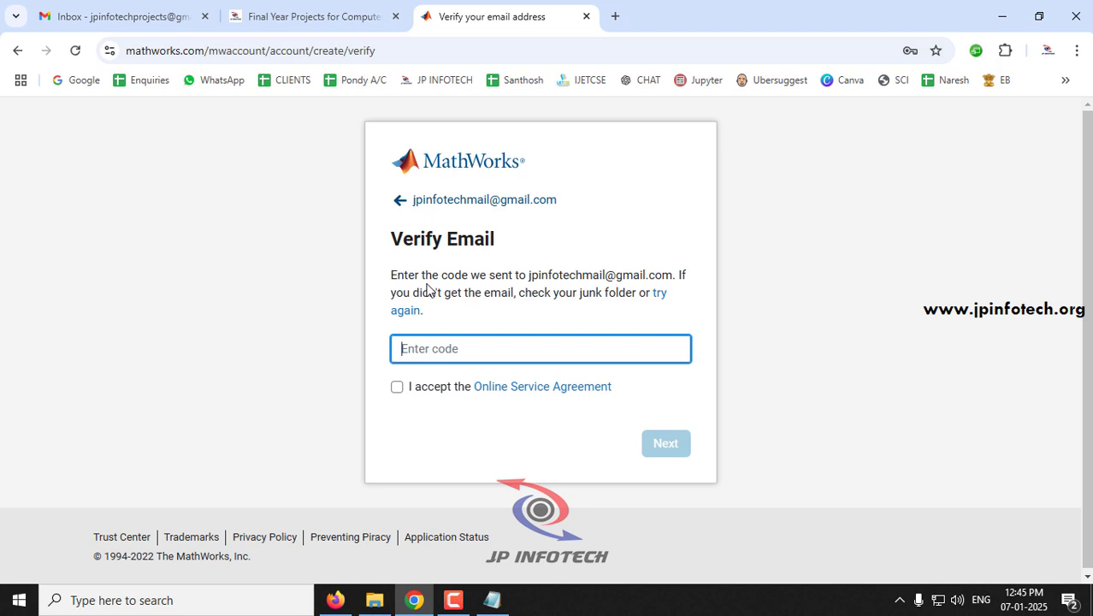
key(alt+Tab)
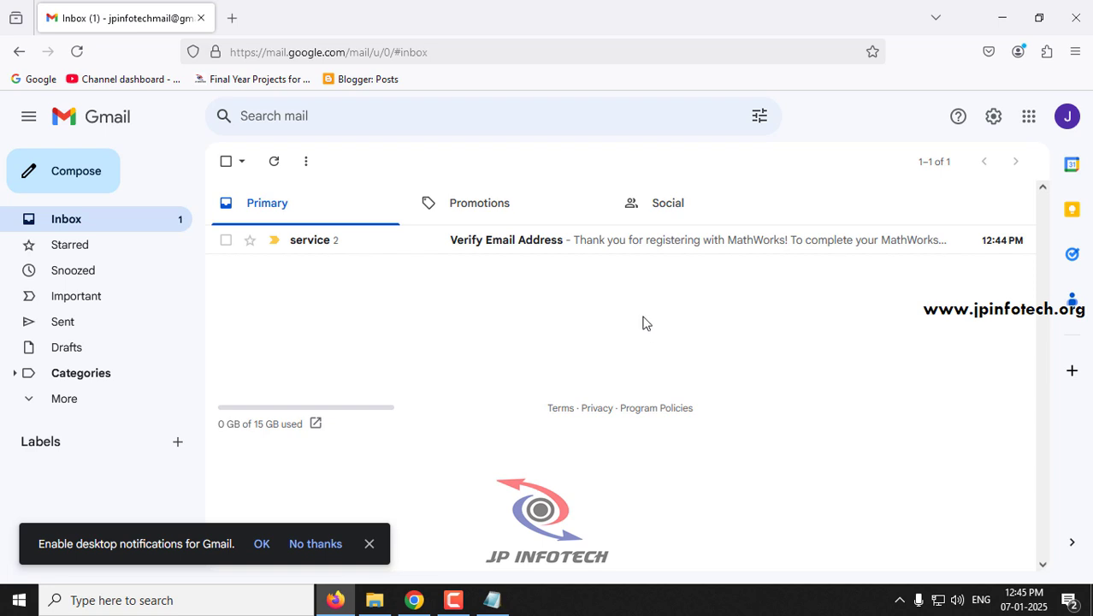
- Copy the six-digit code from the Verify Email Address message into the MathWorks code field
click(642, 246)
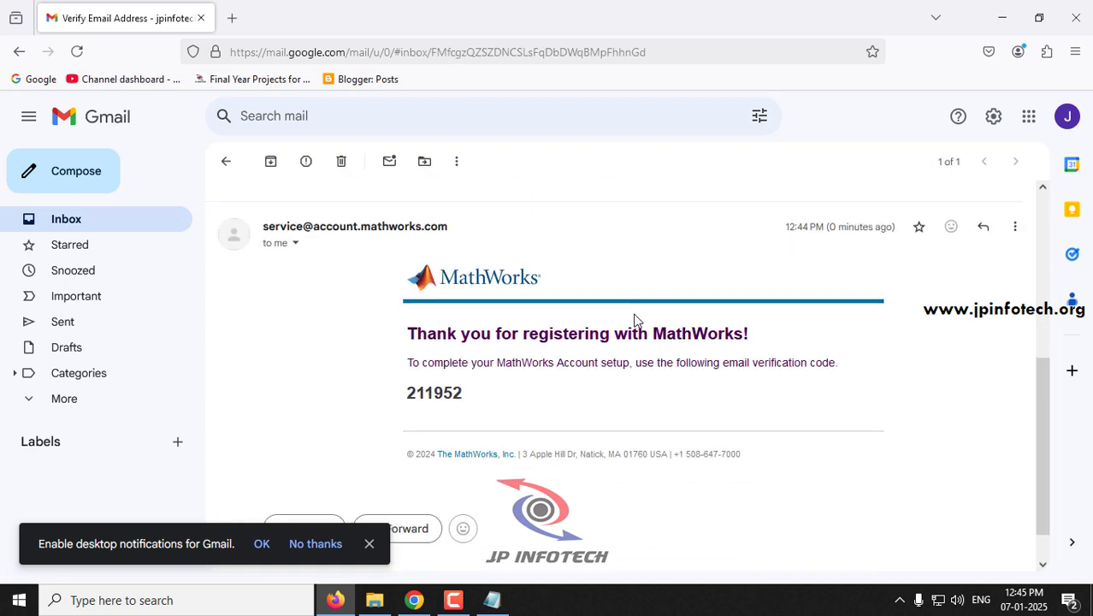
drag(412, 399, 472, 402)
key(ctrl+c)
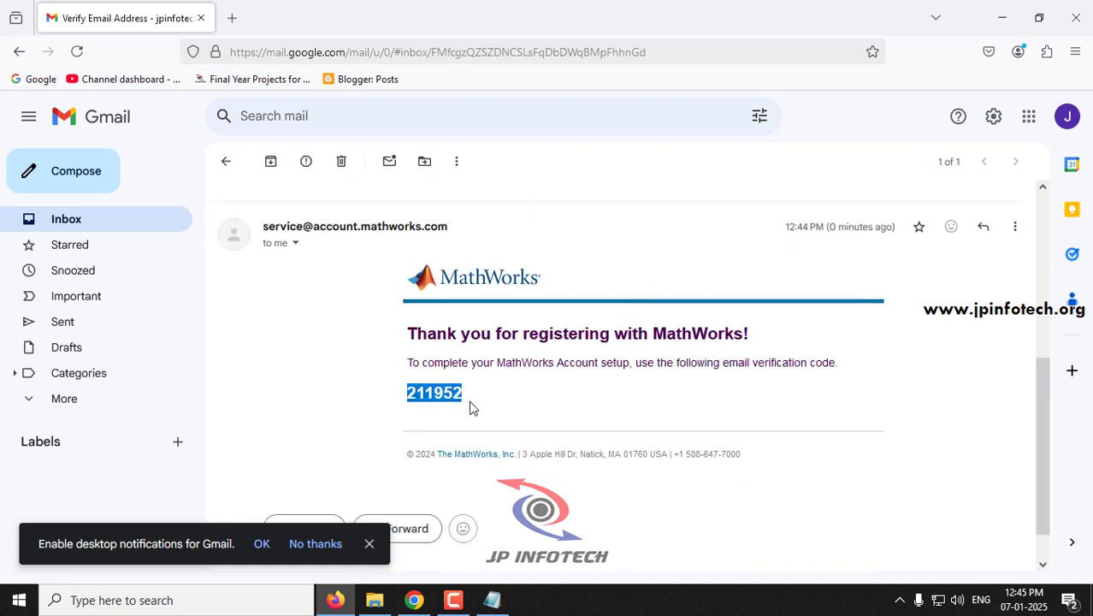
click(418, 603)
key(ctrl+v)
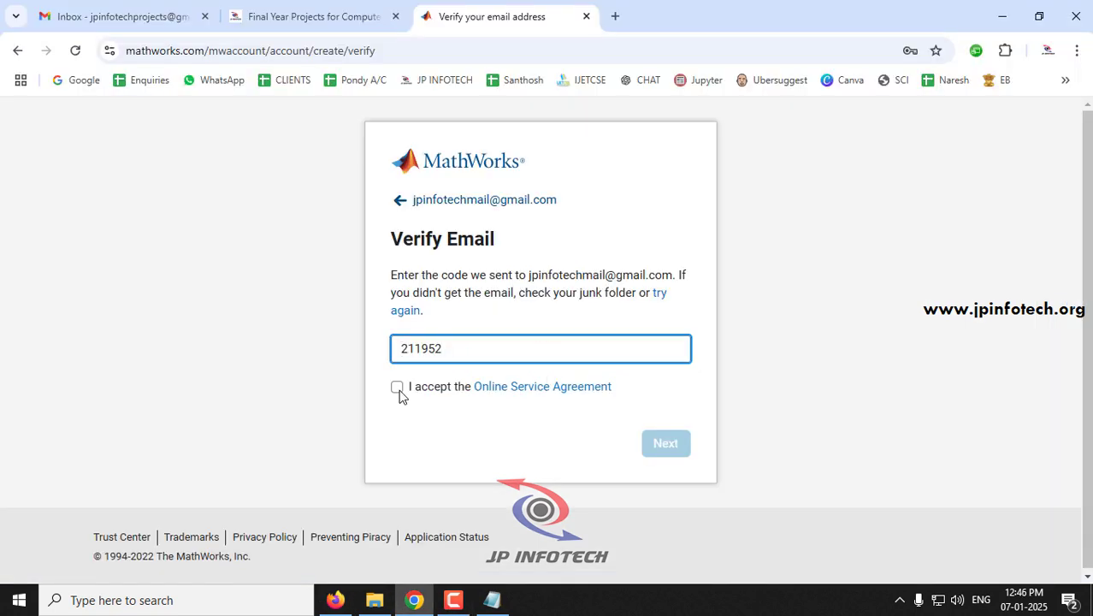
- Accept the Online Service Agreement and submit the verification code
click(398, 390)
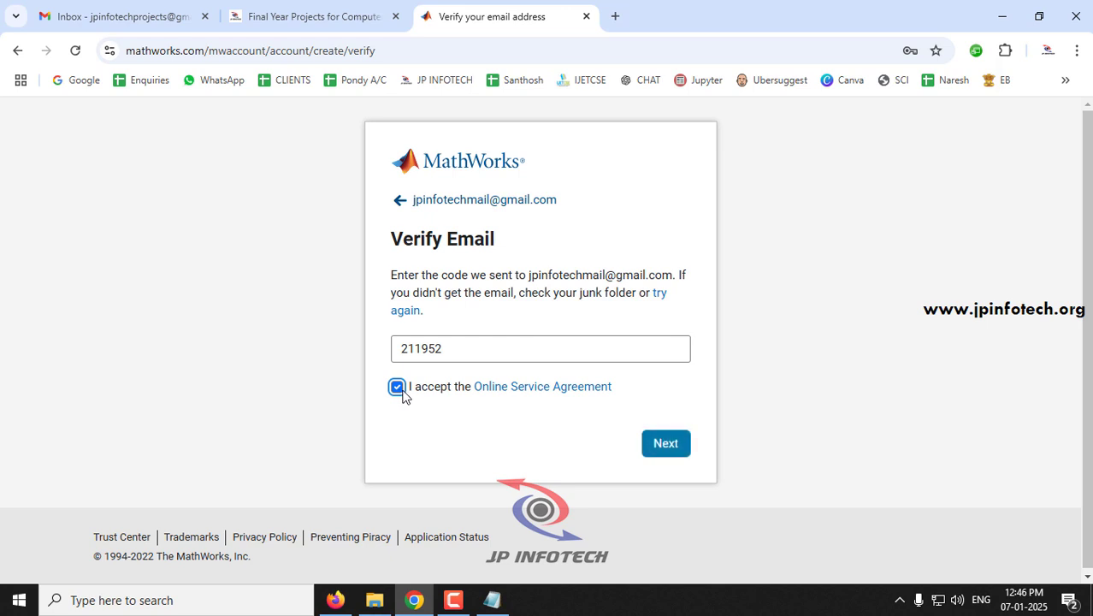
click(665, 446)
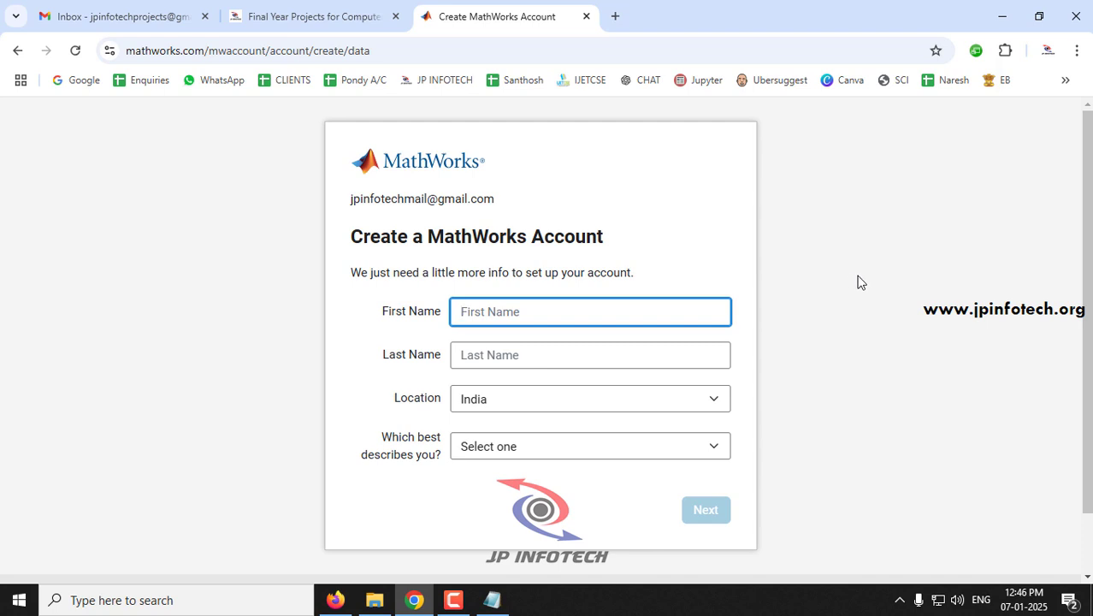
- Enter the account holder's first and last name
text(JAYAPRAKASH)
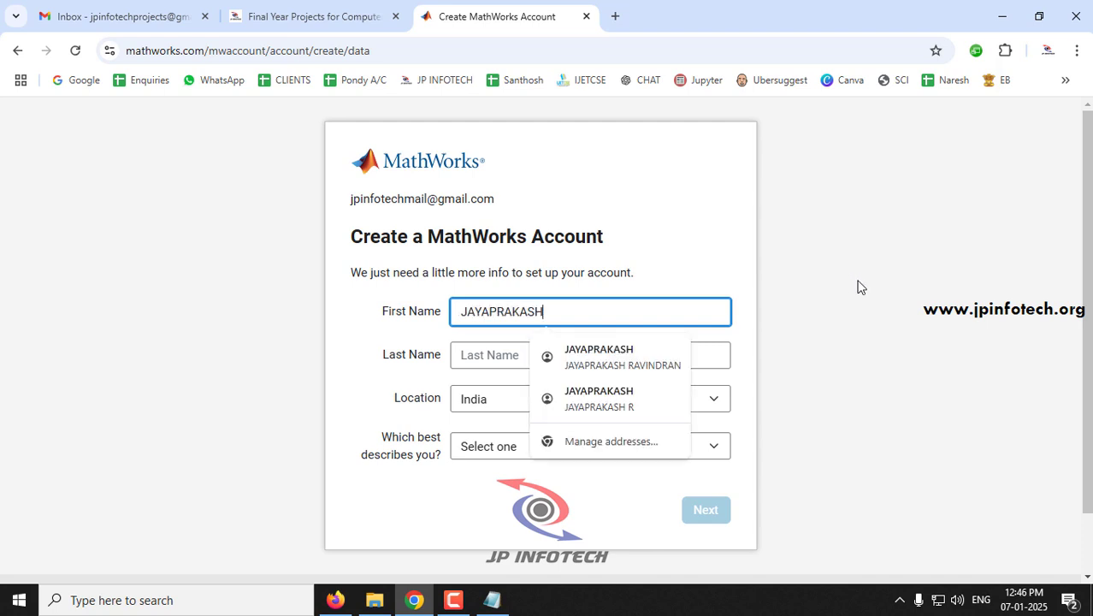
key(Tab)
text(JP)
key(Tab)
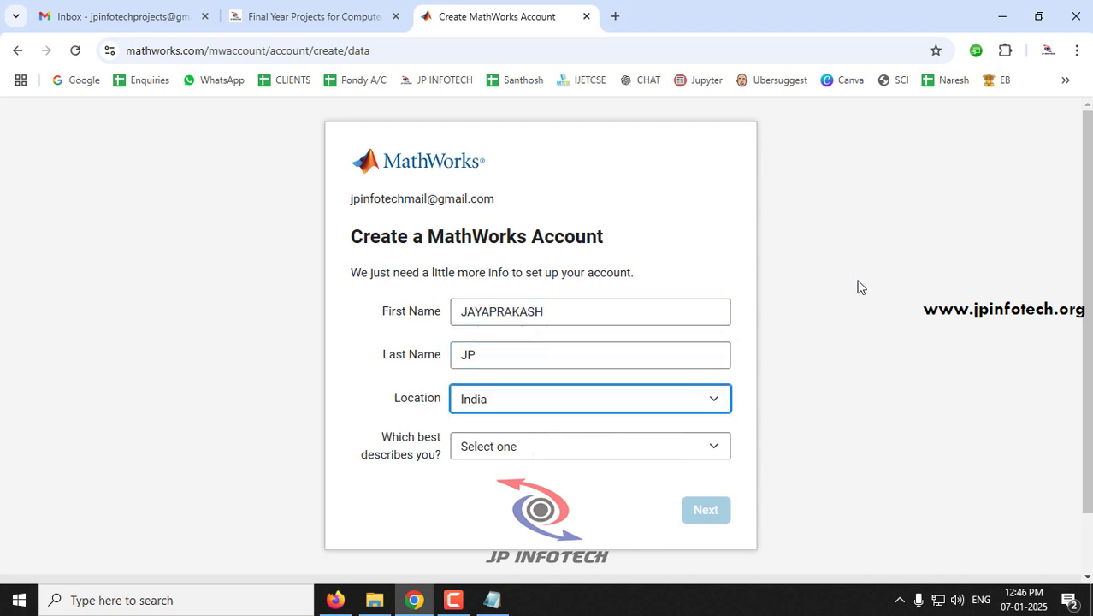
- Choose Student, Computer Science department, Postdoctoral role, confirm age 13+, and continue
click(511, 450)
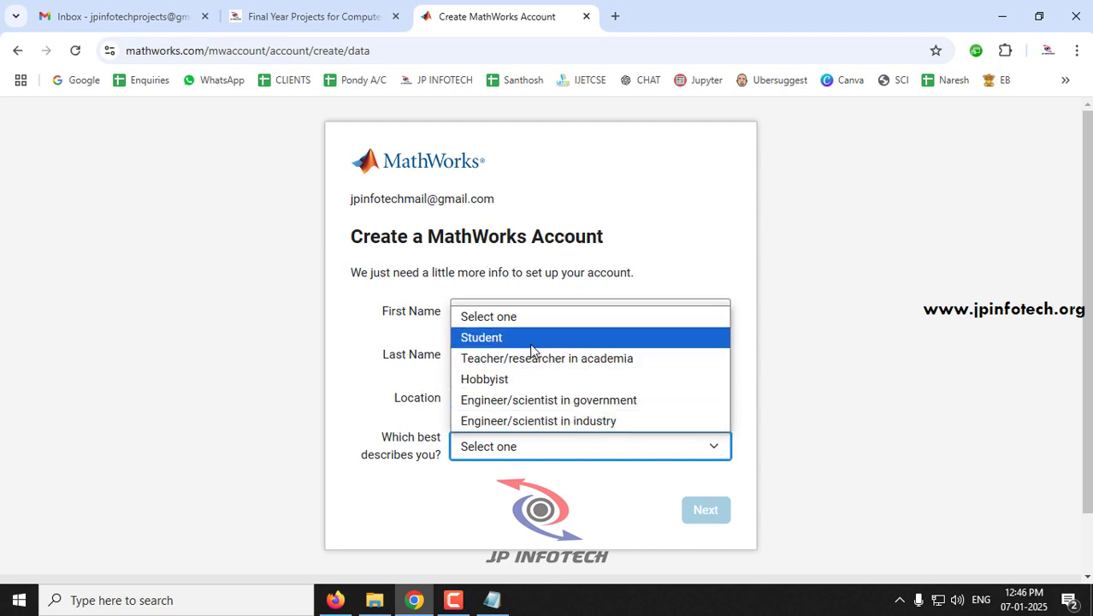
click(531, 339)
scroll(900, 411, down, 2)
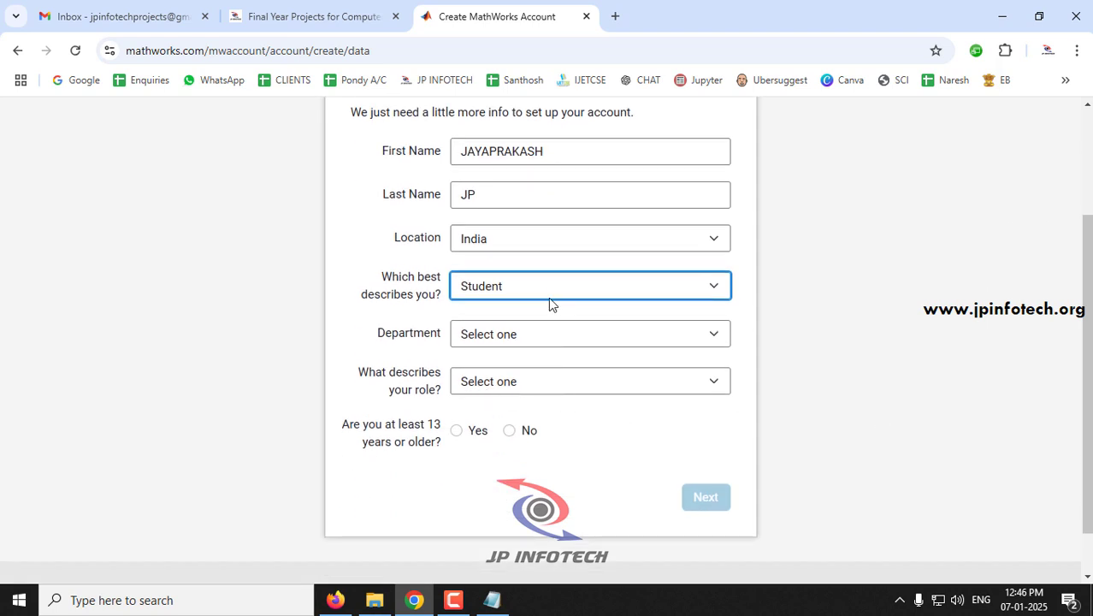
click(562, 334)
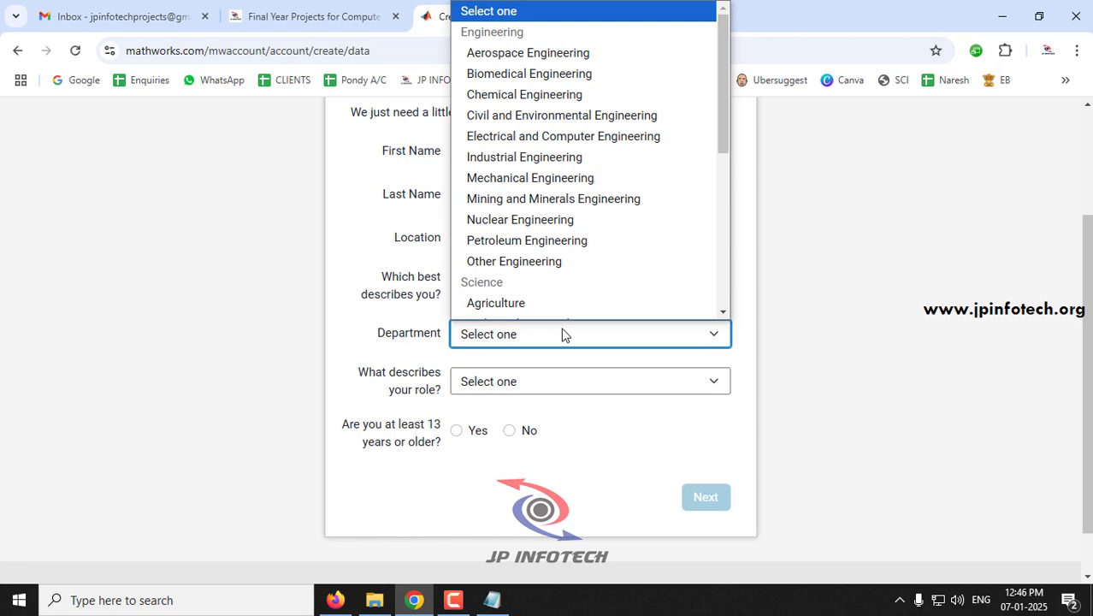
key(c)
key(c)
key(c)
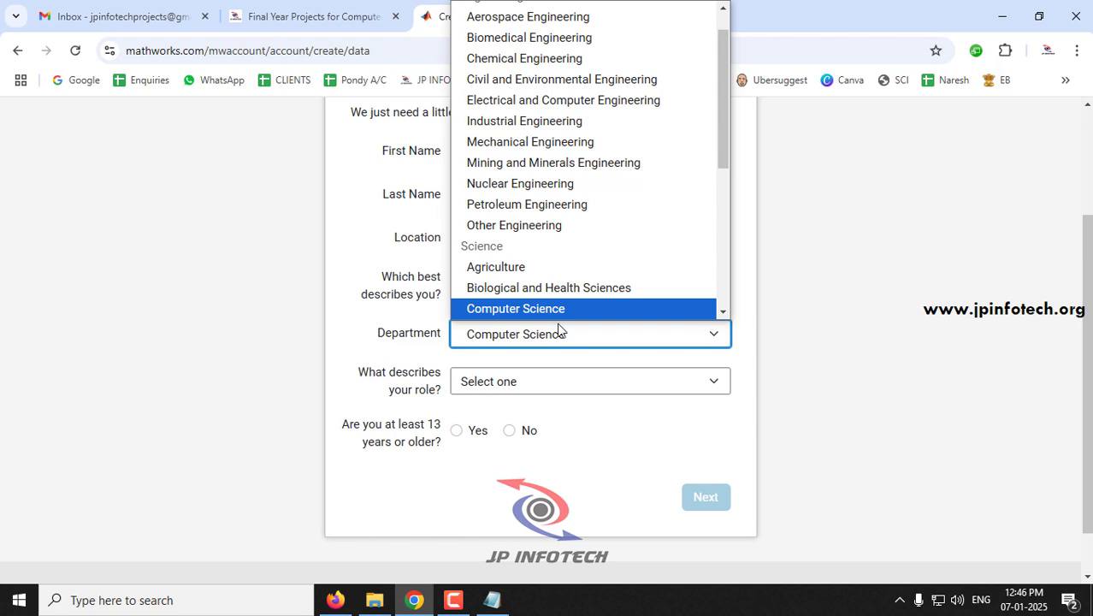
click(554, 311)
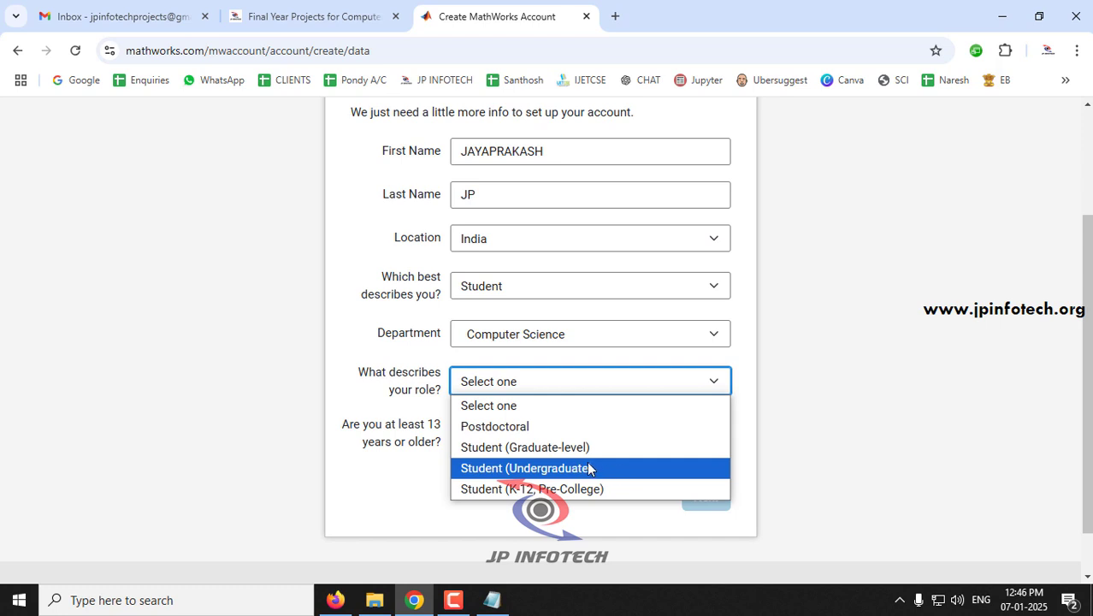
click(572, 427)
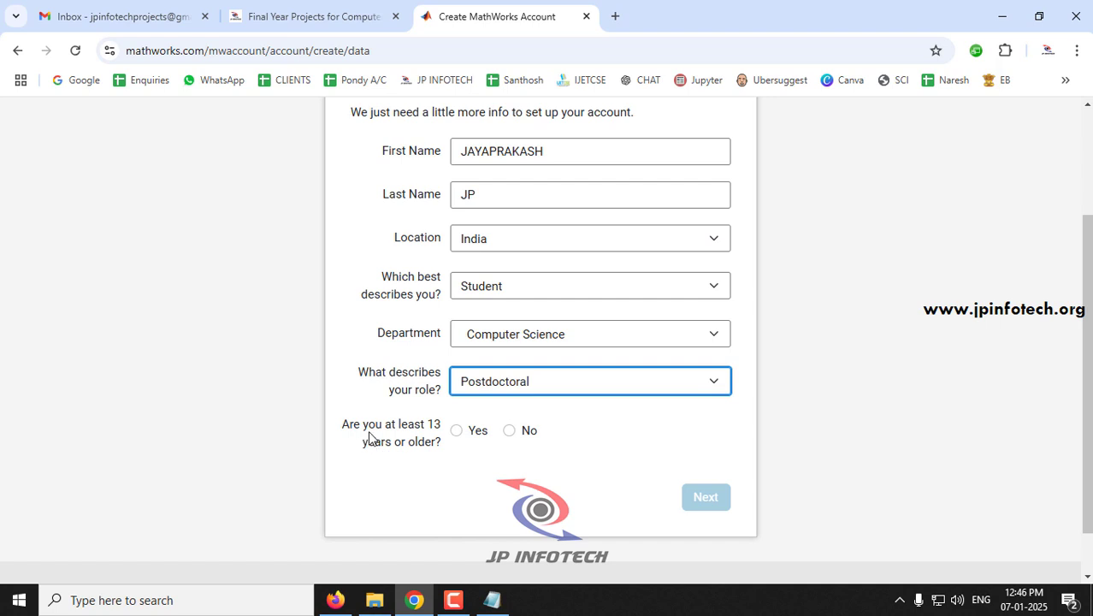
click(456, 430)
click(707, 497)
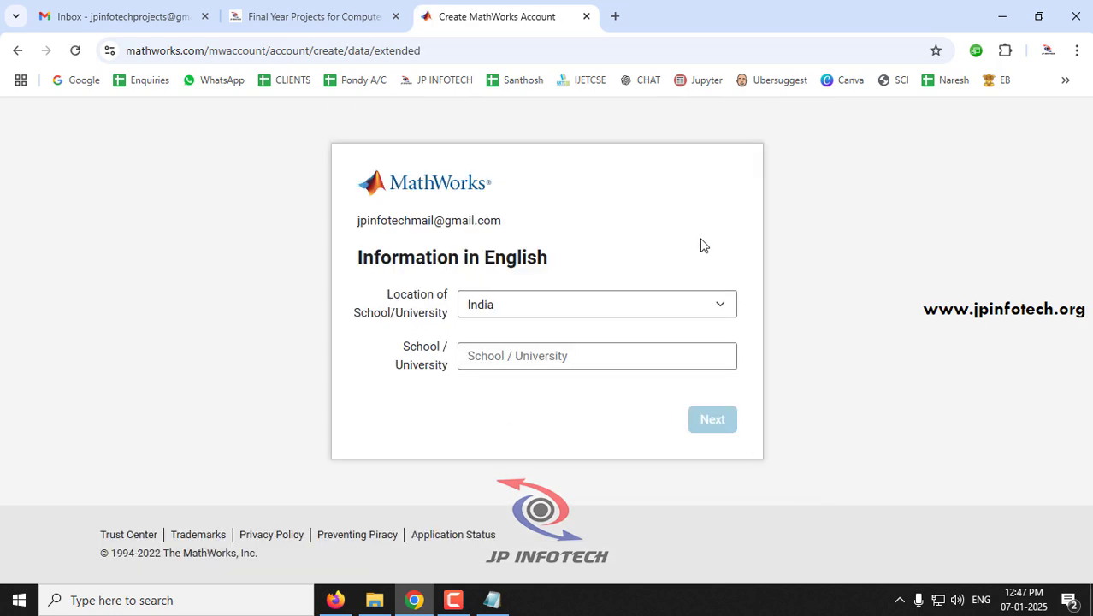
- Keep India as location, enter 'Pondicherry University' as the school, and submit
click(591, 310)
click(590, 310)
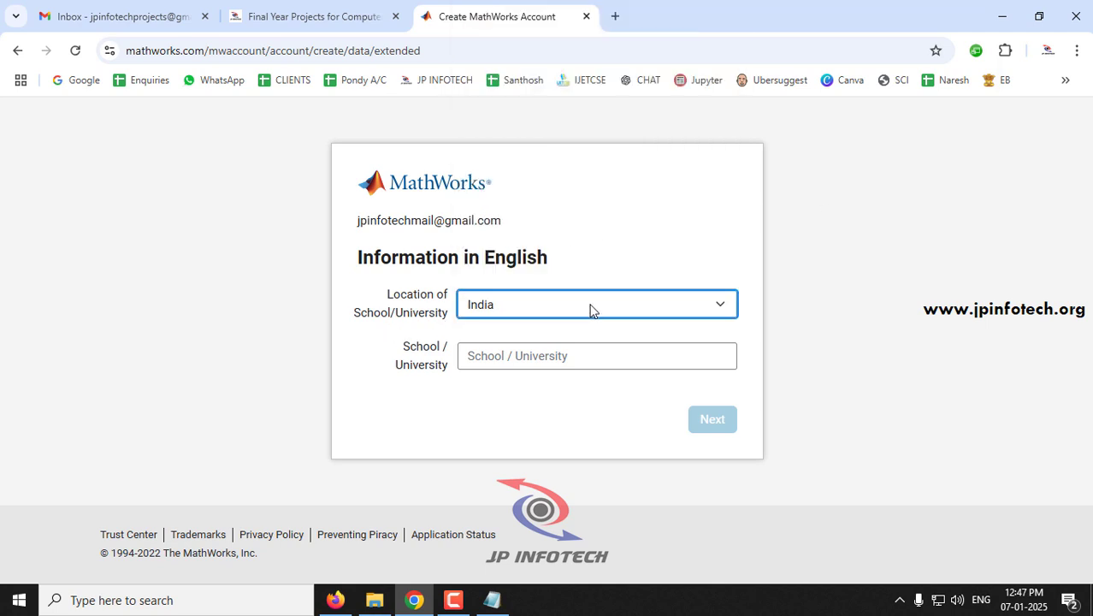
click(580, 359)
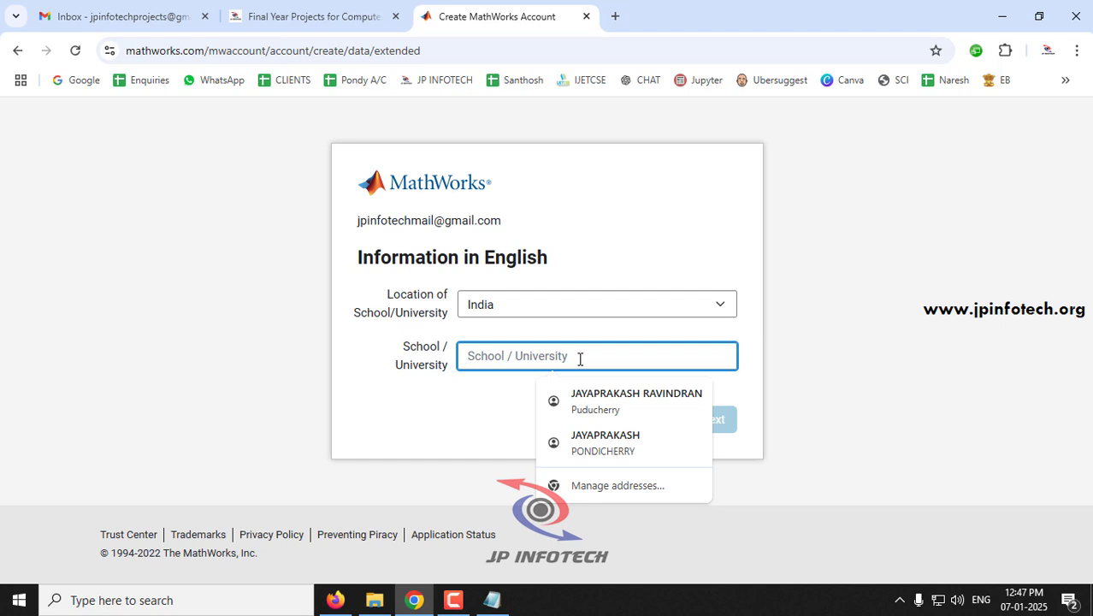
text(Pondicherry Univie)
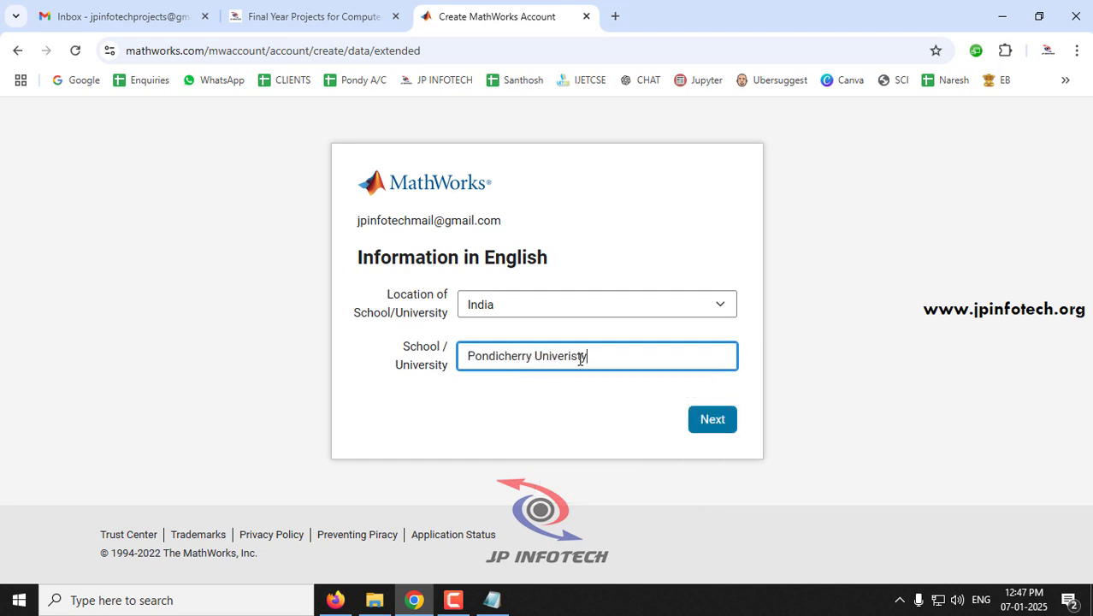
key(BackSpace)
key(BackSpace)
key(BackSpace)
key(BackSpace)
text(sity)
click(711, 419)
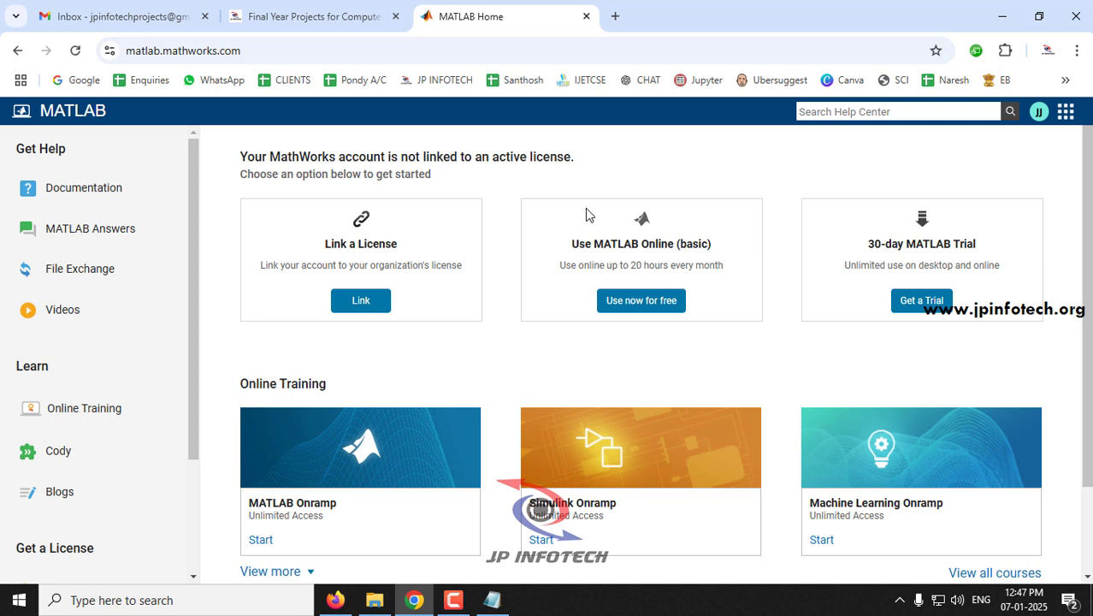
- Highlight the Link a License, MATLAB Online (basic) and 30-day MATLAB Trial card headings
drag(326, 246, 400, 245)
drag(579, 243, 712, 244)
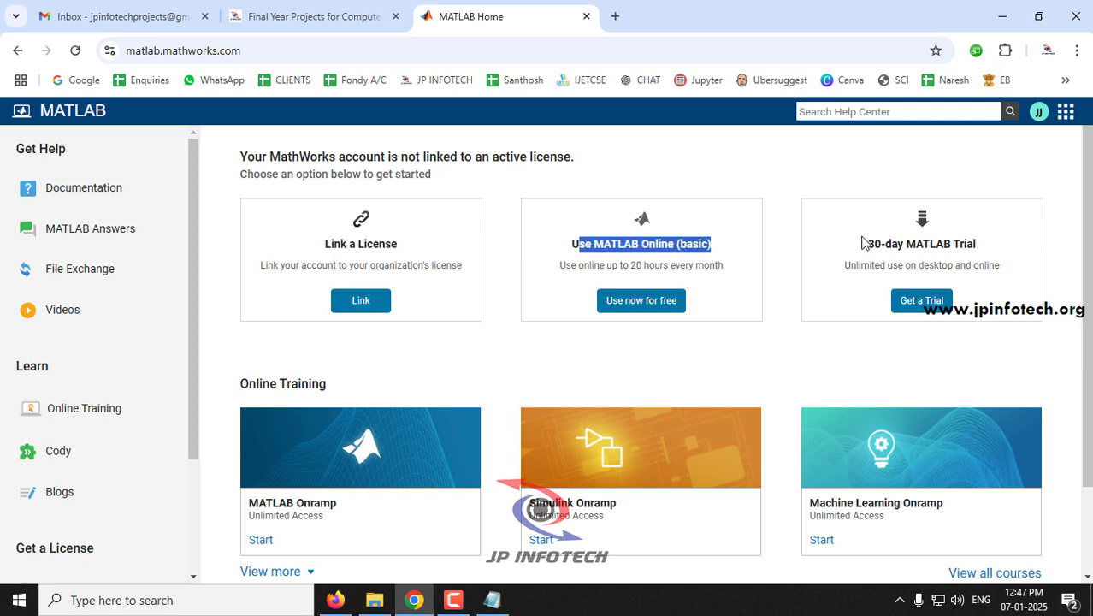
drag(866, 244, 984, 248)
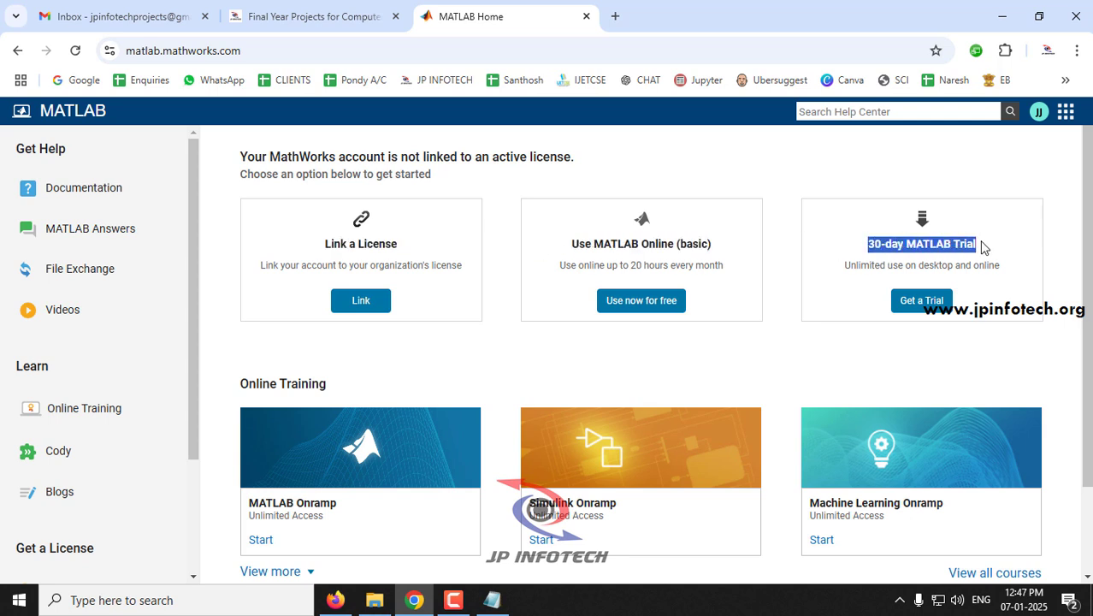
click(1027, 245)
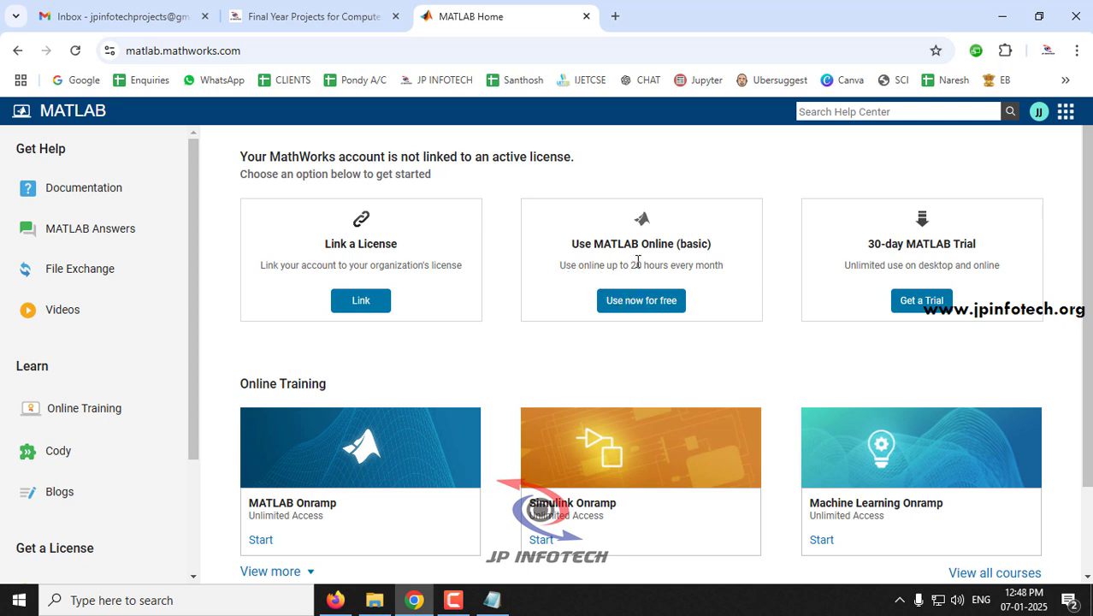
- Point out MATLAB Online's 20-hour monthly limit and the trial's unlimited use, then request the 30-day trial
drag(634, 260, 721, 265)
click(729, 274)
drag(870, 244, 976, 246)
drag(856, 269, 1007, 257)
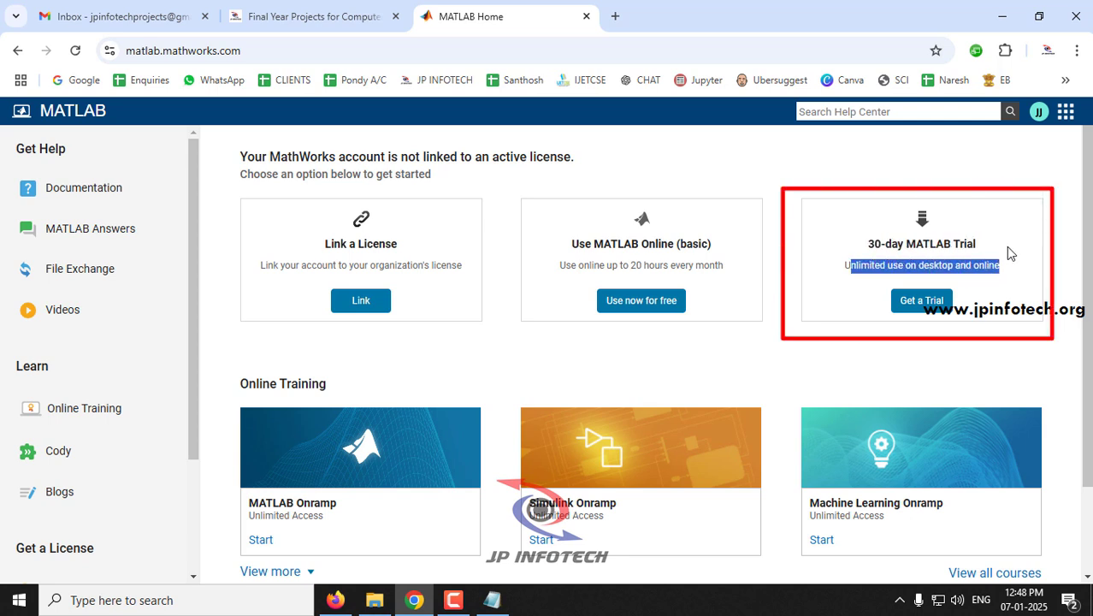
click(998, 180)
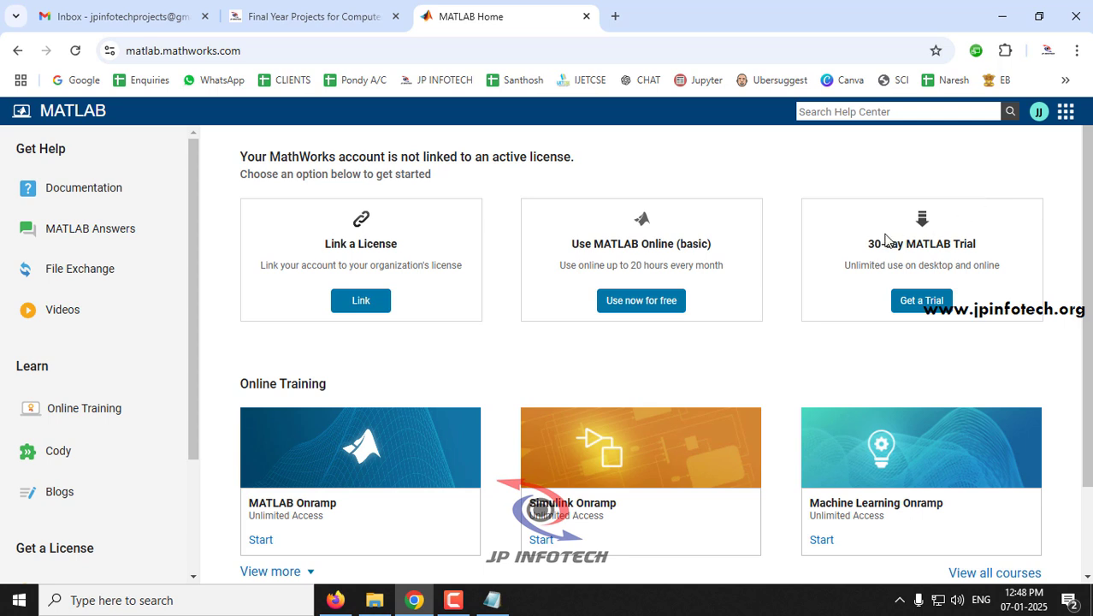
click(921, 308)
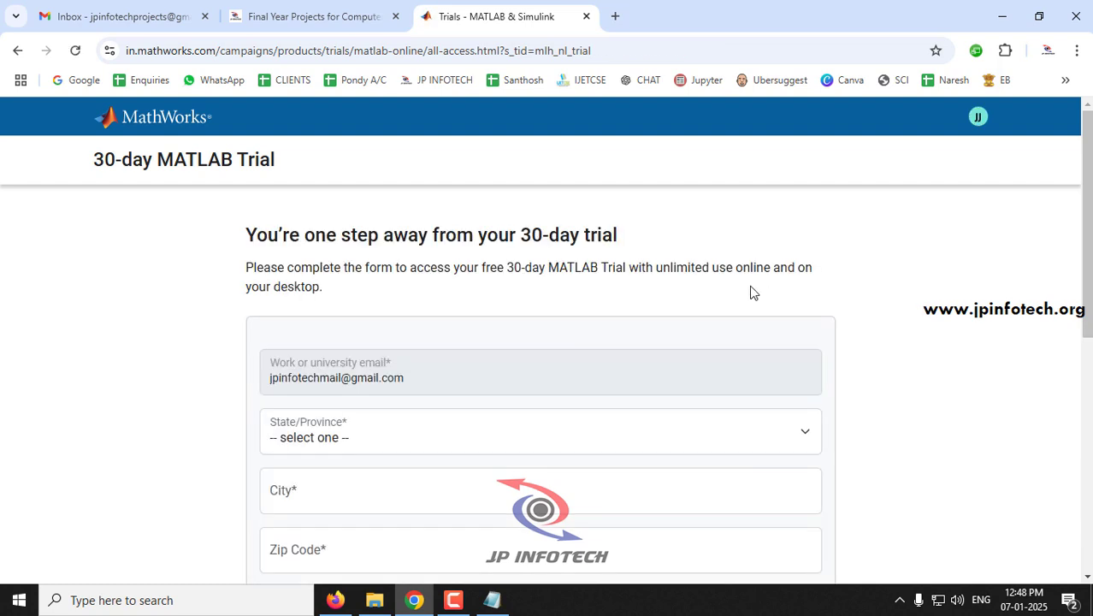
- Fill in state Puducherry, city Puducherry and zip code 60511 on the trial form
scroll(638, 290, down, 1)
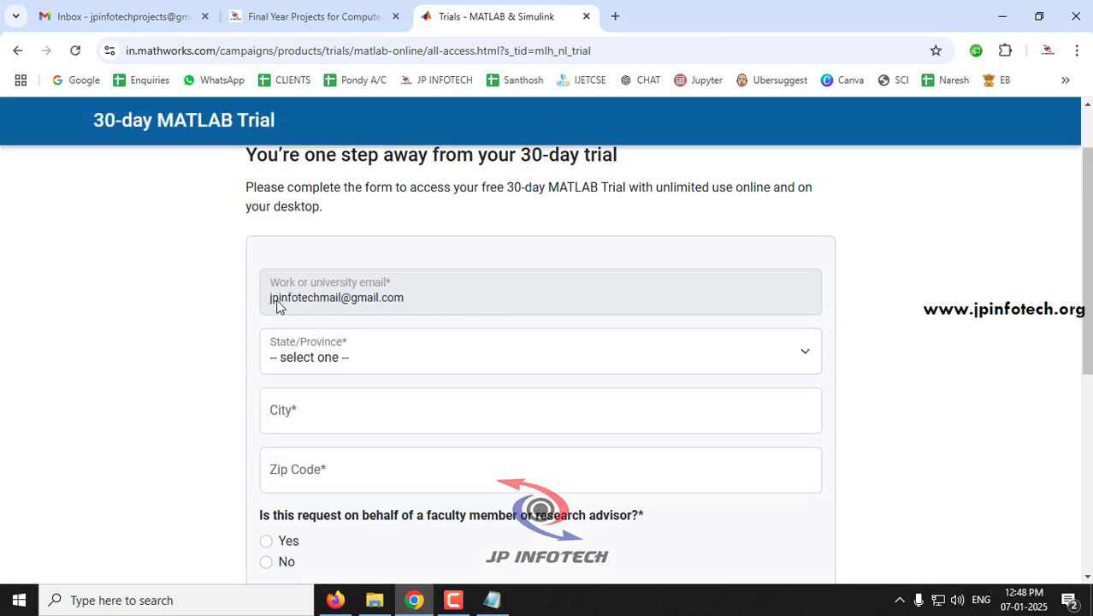
click(409, 361)
key(p)
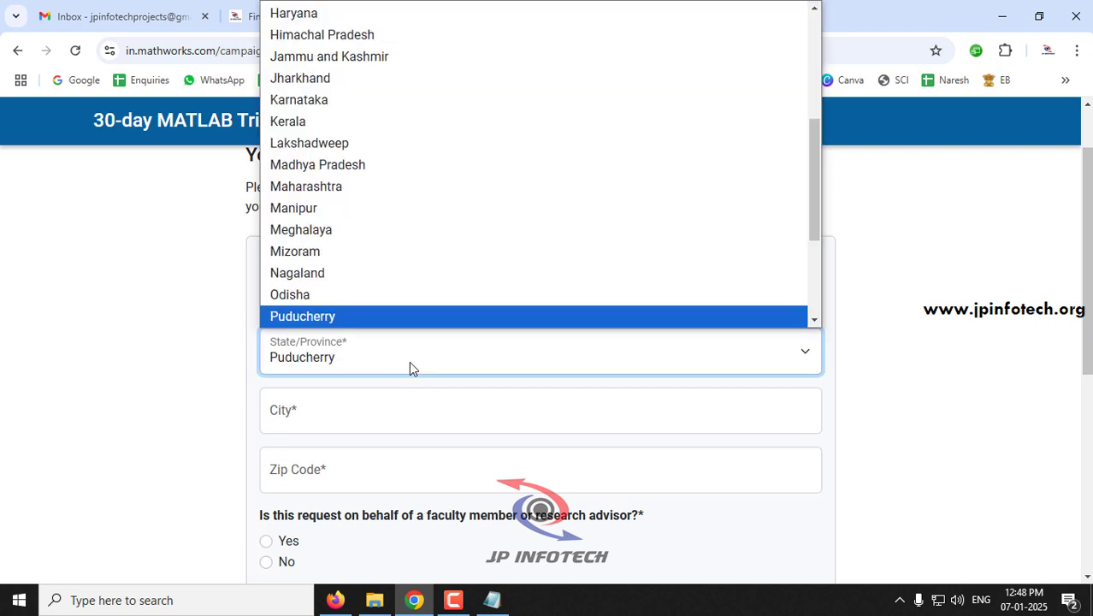
key(Return)
click(374, 420)
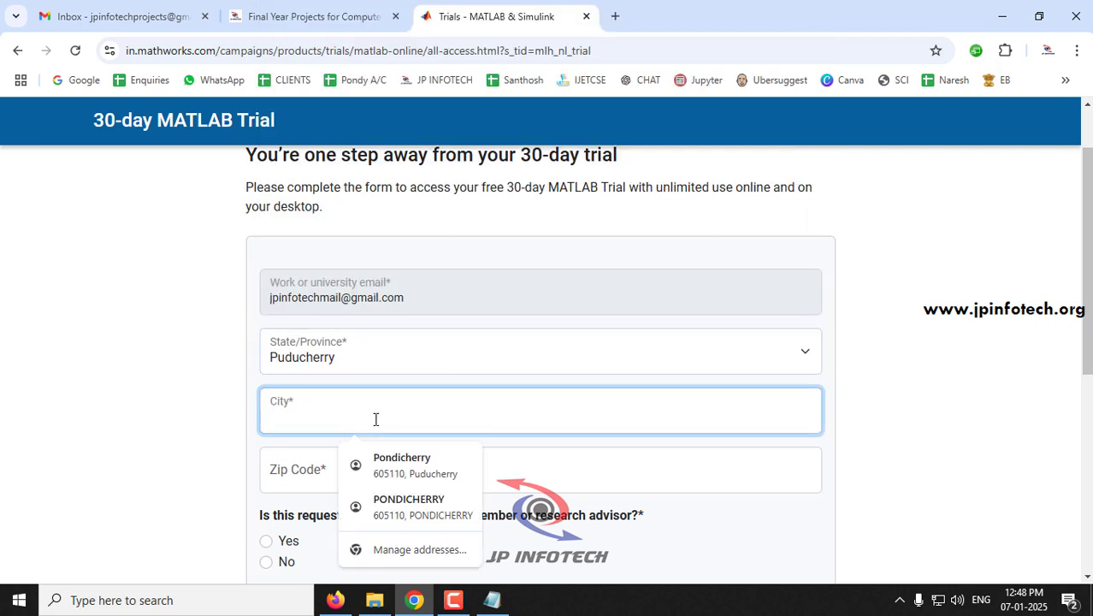
text(Puducherry)
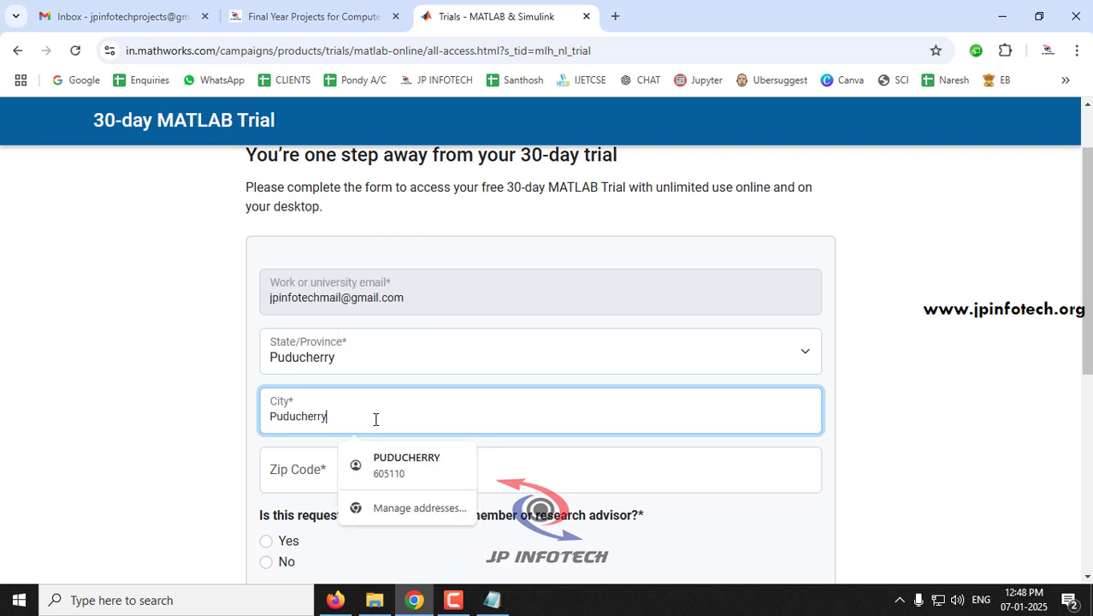
key(Tab)
text(60511)
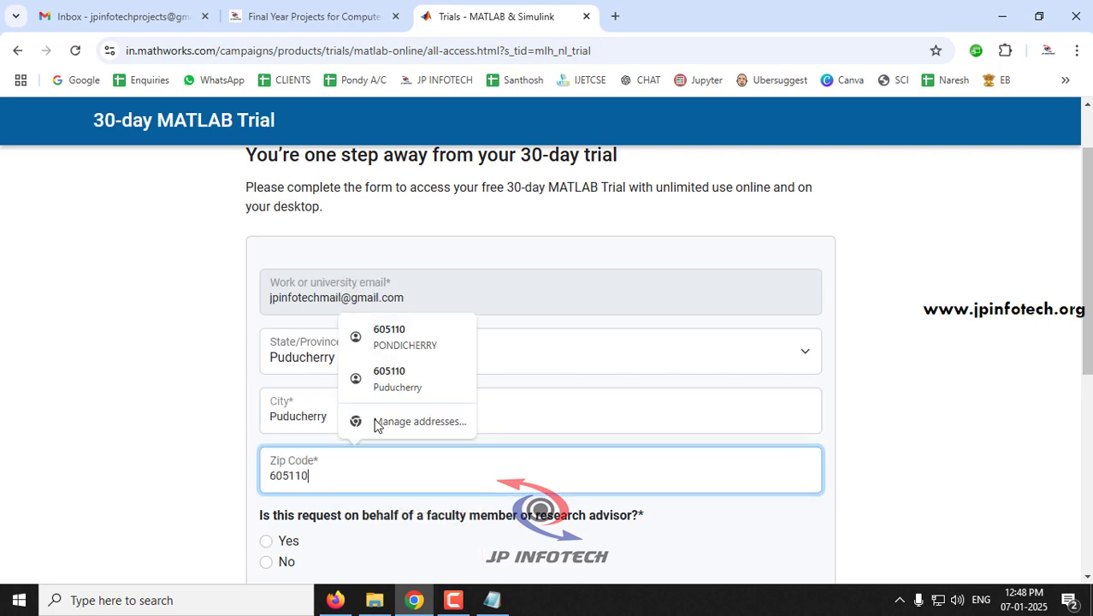
- Answer No to the faculty-advisor question and enter 2025 as the graduation year
scroll(444, 407, down, 1)
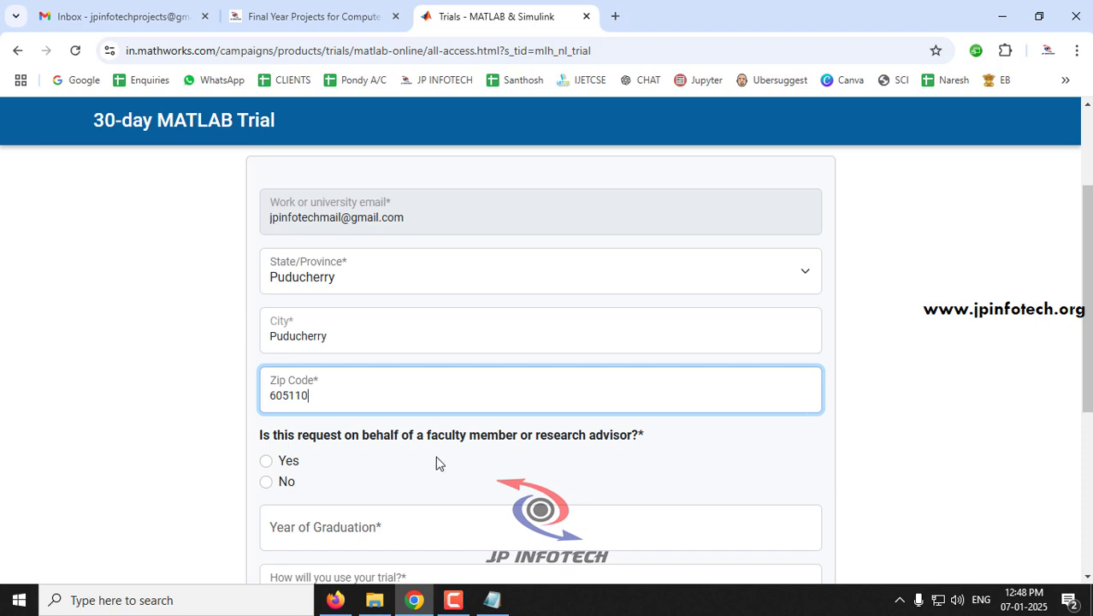
scroll(620, 441, down, 1)
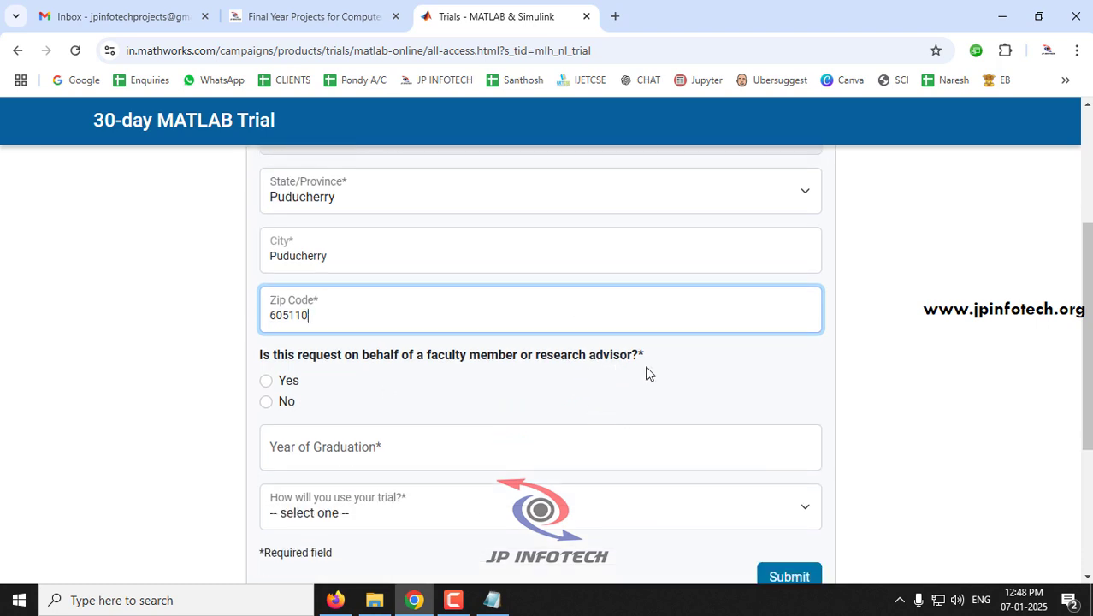
click(266, 401)
click(793, 432)
scroll(793, 406, down, 1)
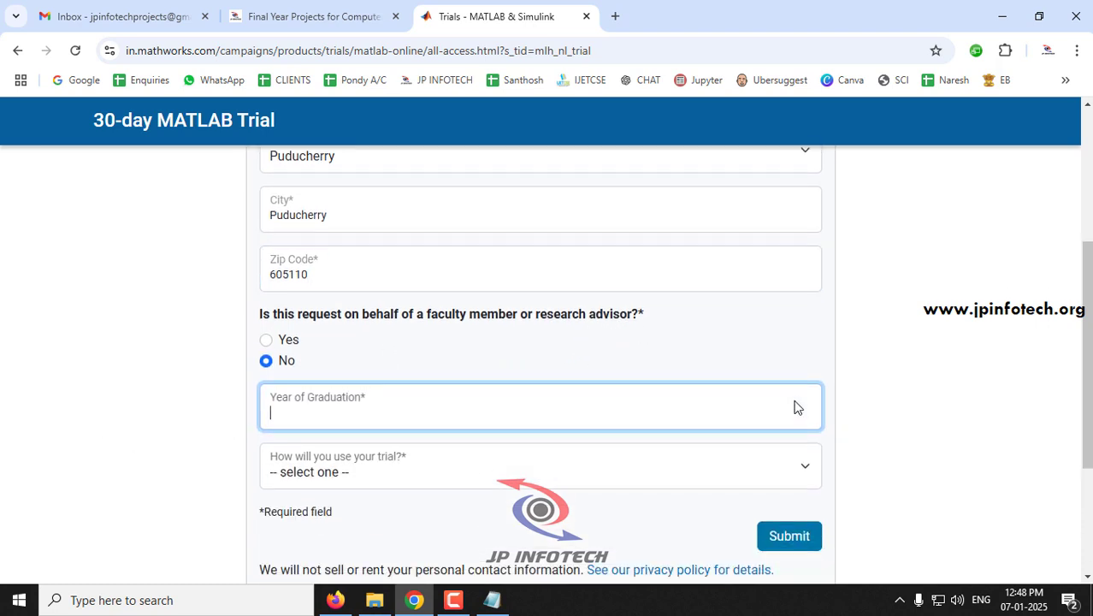
text(2025)
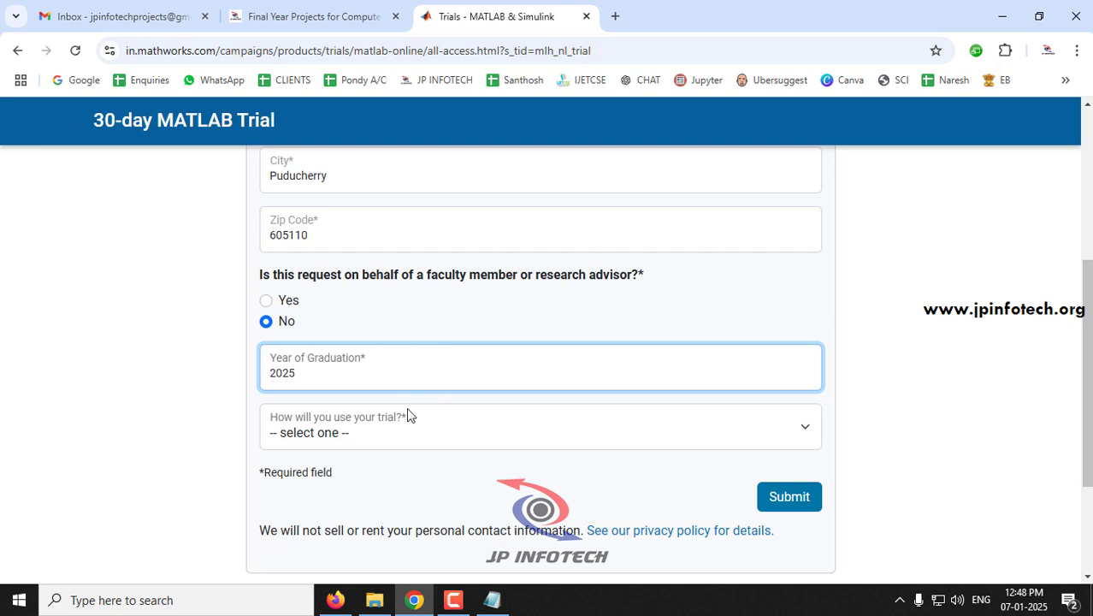
scroll(735, 381, down, 1)
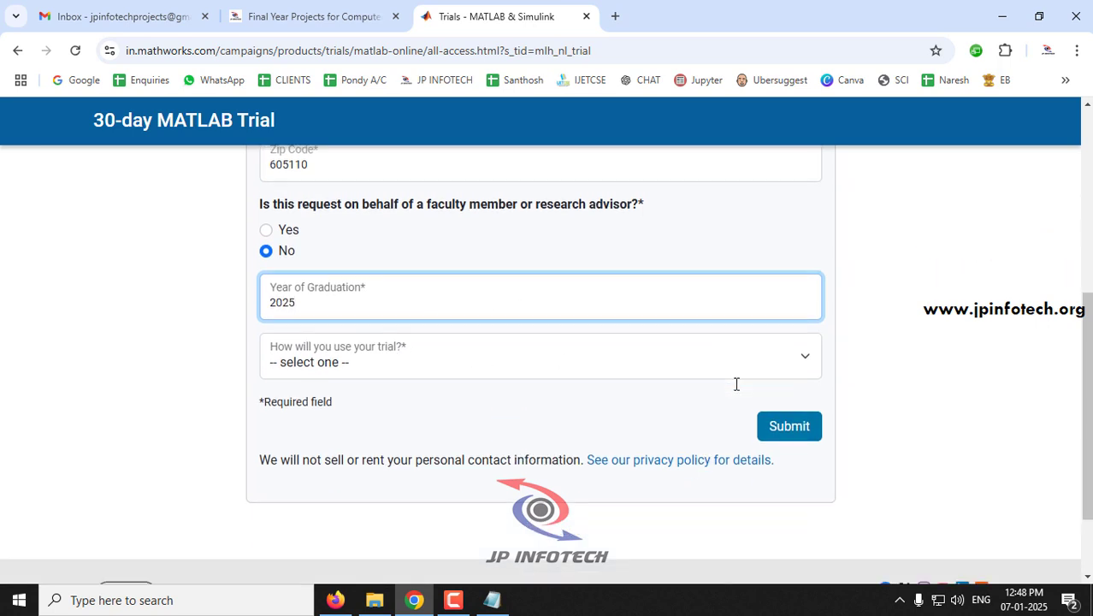
- Choose Deep Learning & Machine Learning as the trial use and submit the form
click(405, 360)
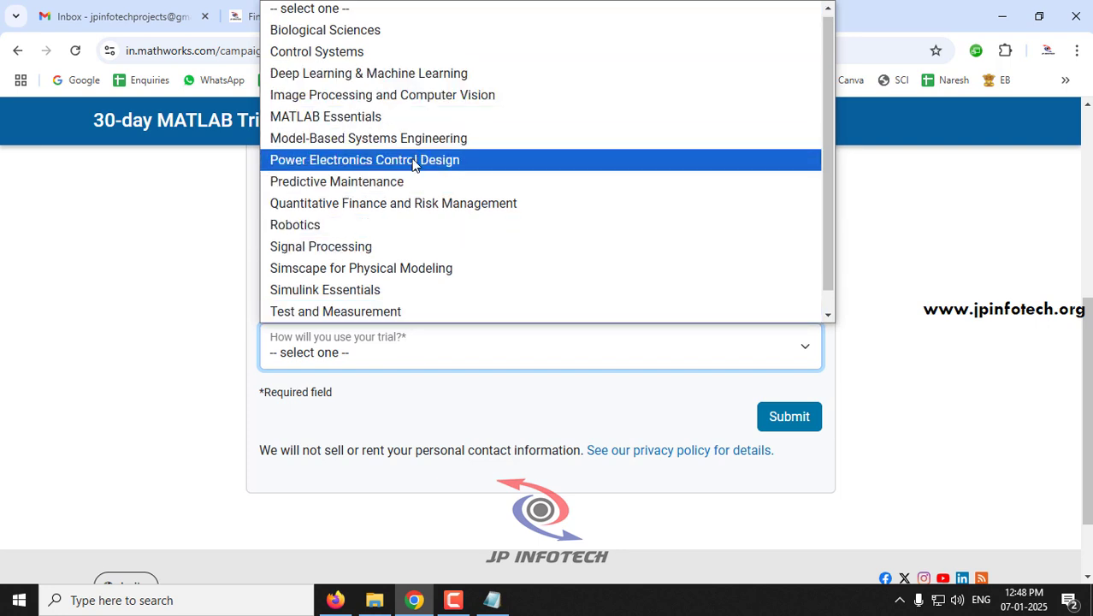
click(430, 79)
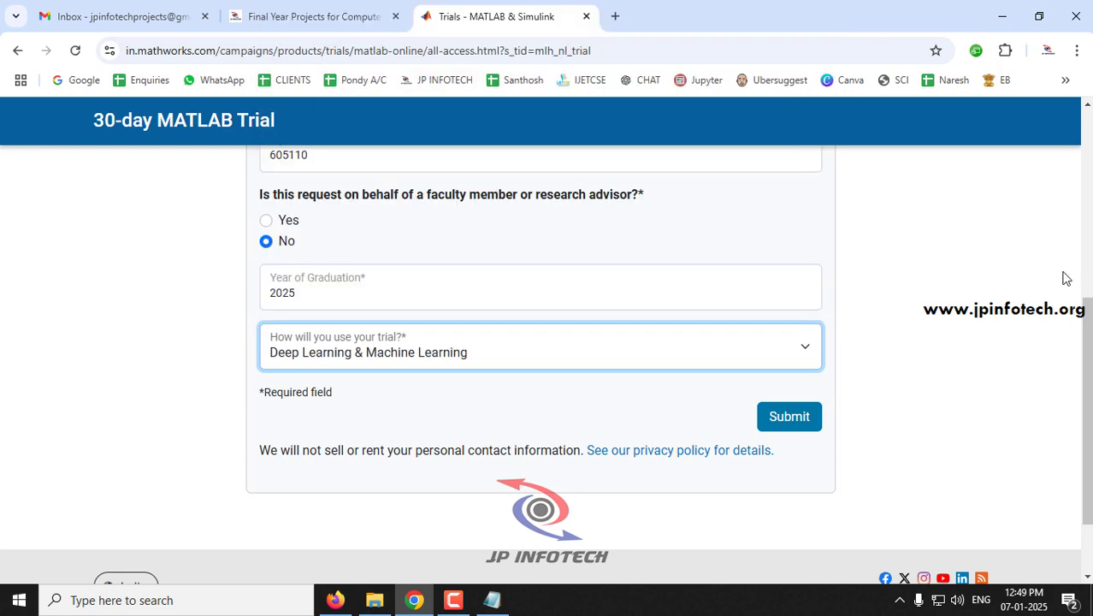
scroll(859, 338, down, 2)
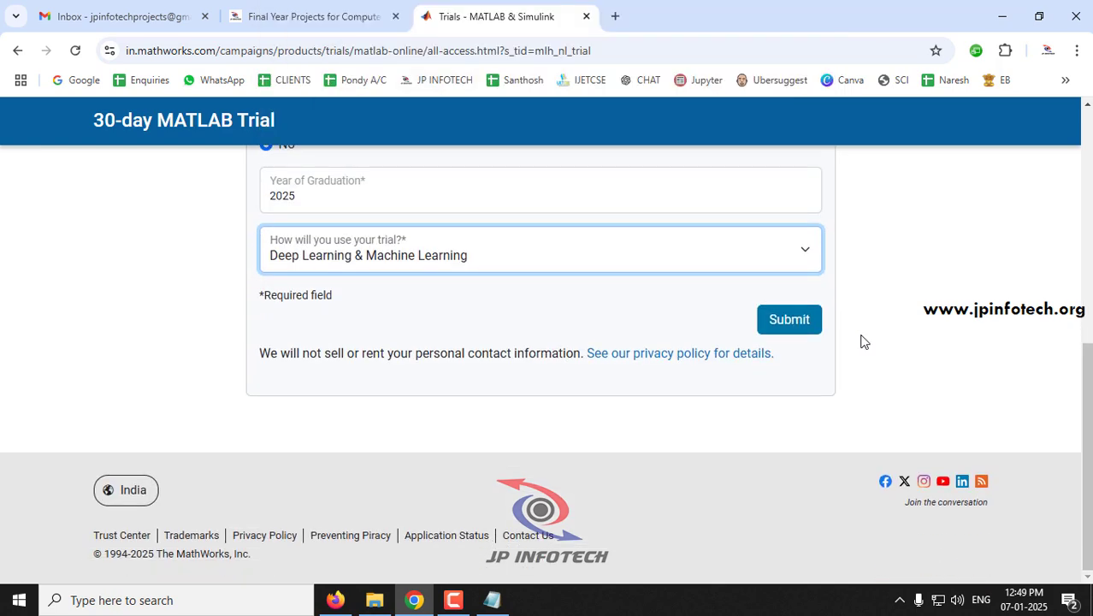
click(789, 320)
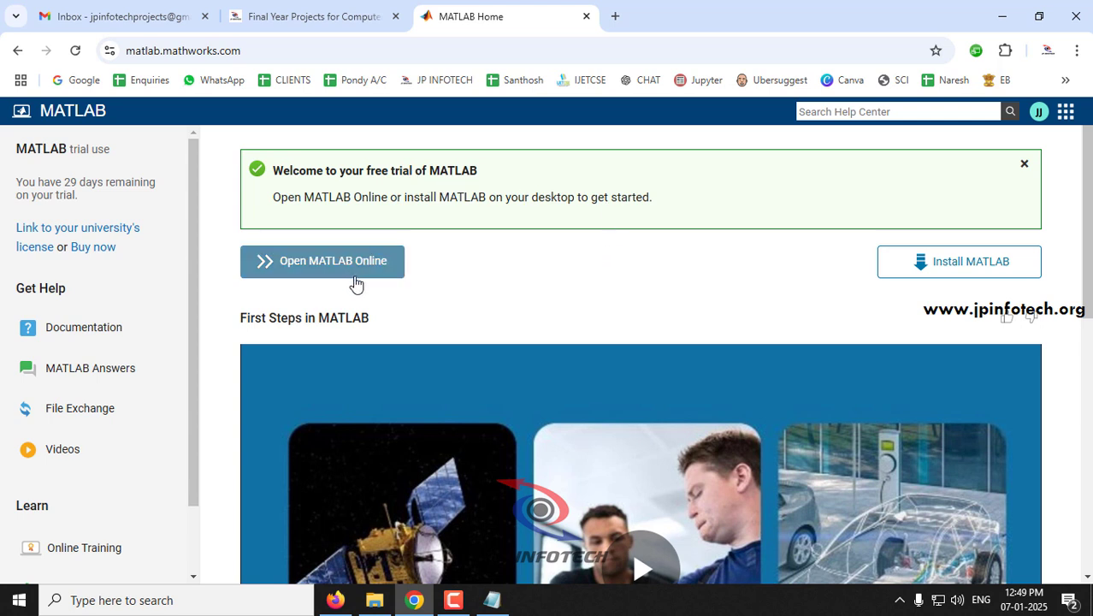
- Open the Install MATLAB downloads page for R2024b in a new tab
click(974, 265)
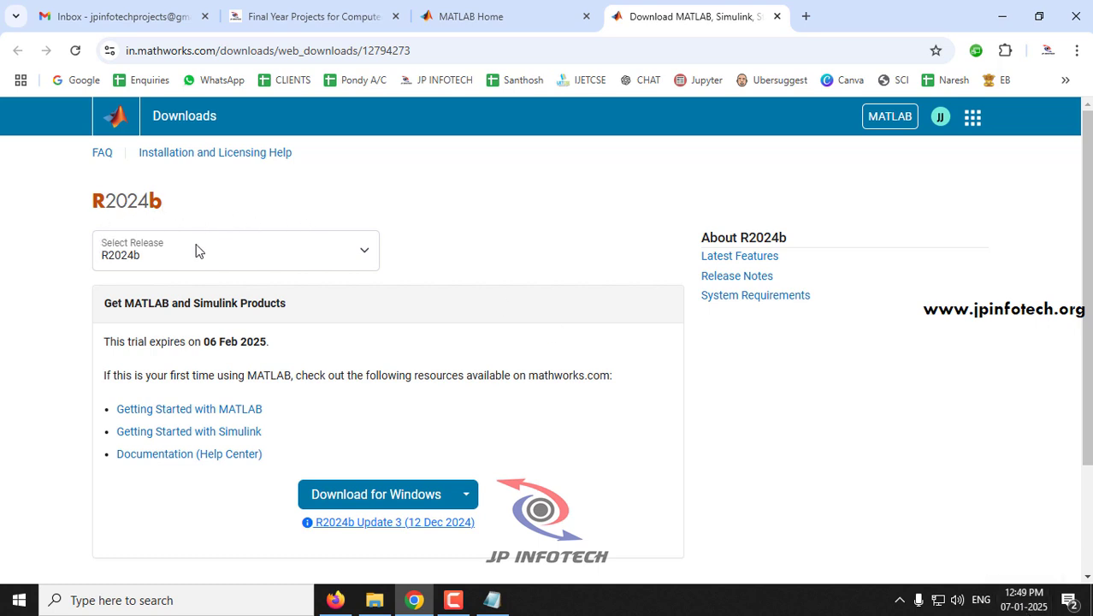
- Keep R2024b as the release and highlight its heading and the trial expiry date
click(163, 255)
click(162, 255)
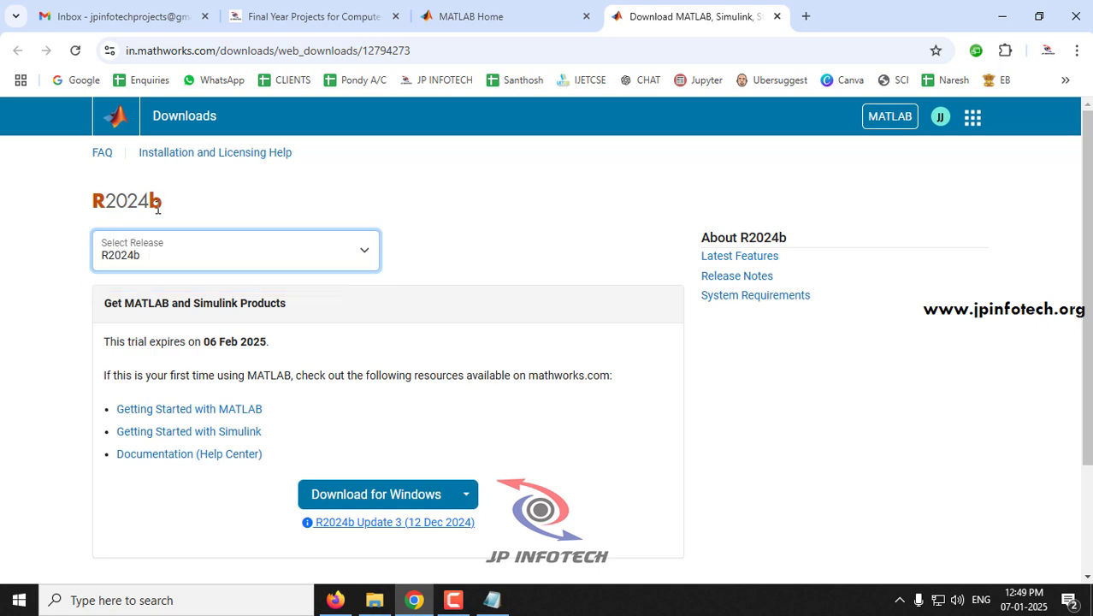
drag(92, 212, 162, 202)
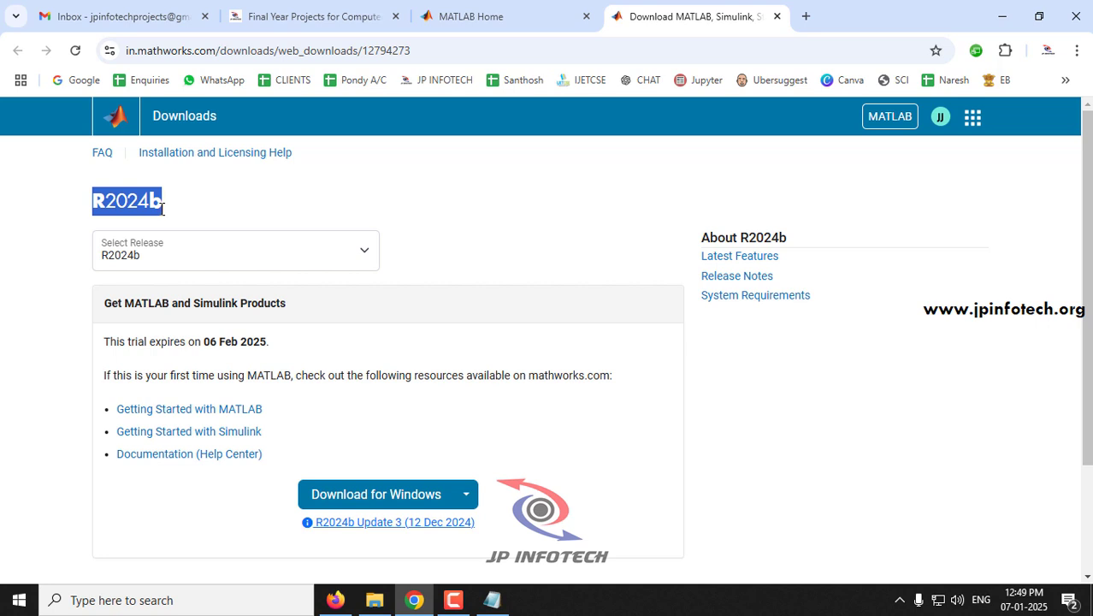
click(278, 196)
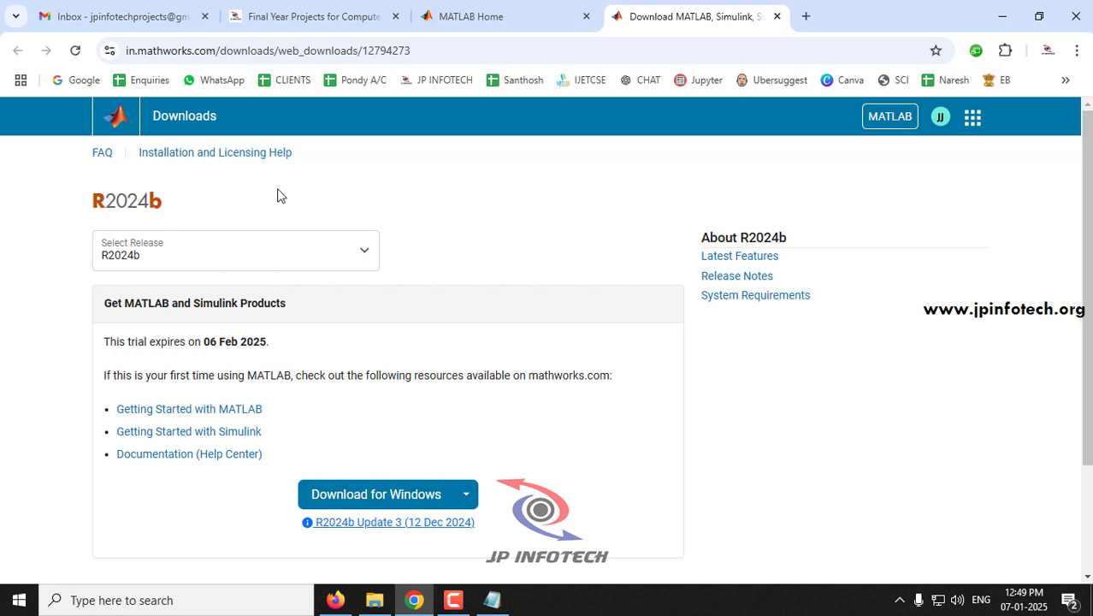
scroll(351, 248, down, 2)
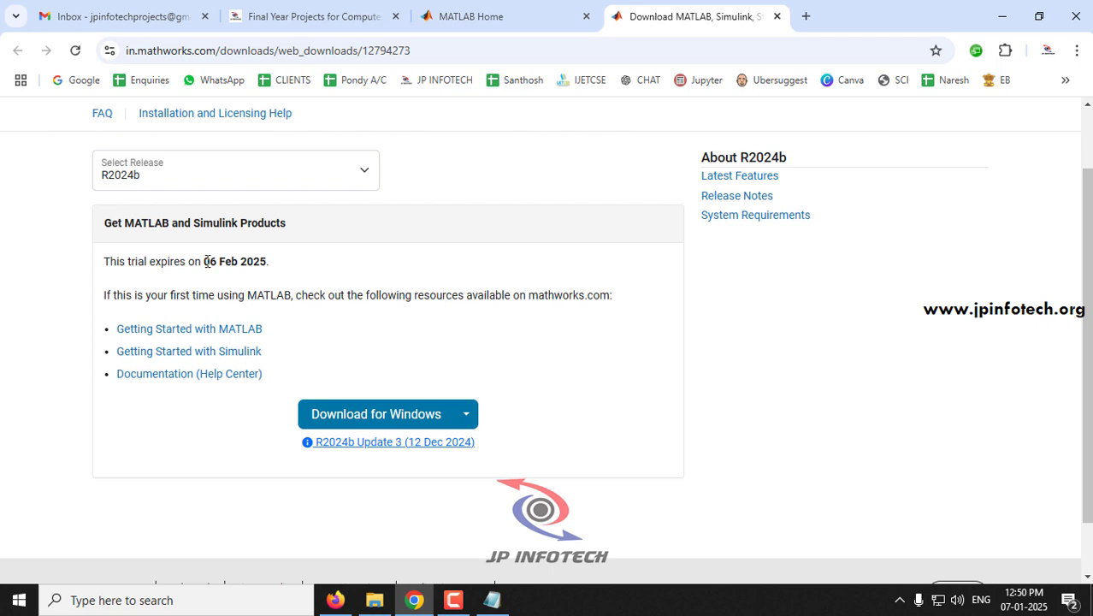
drag(206, 261, 282, 270)
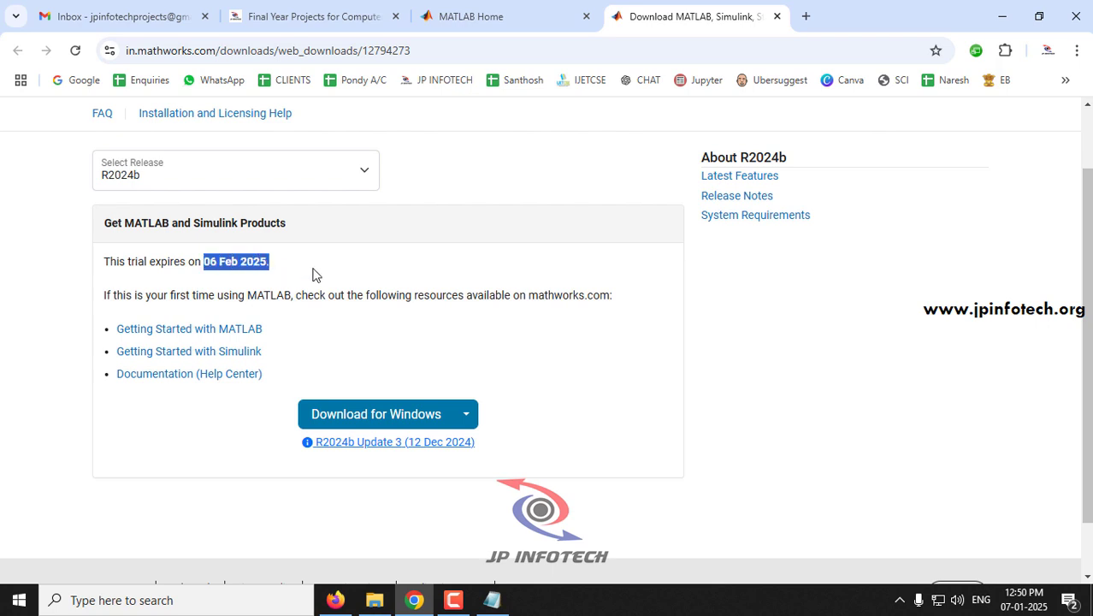
click(342, 269)
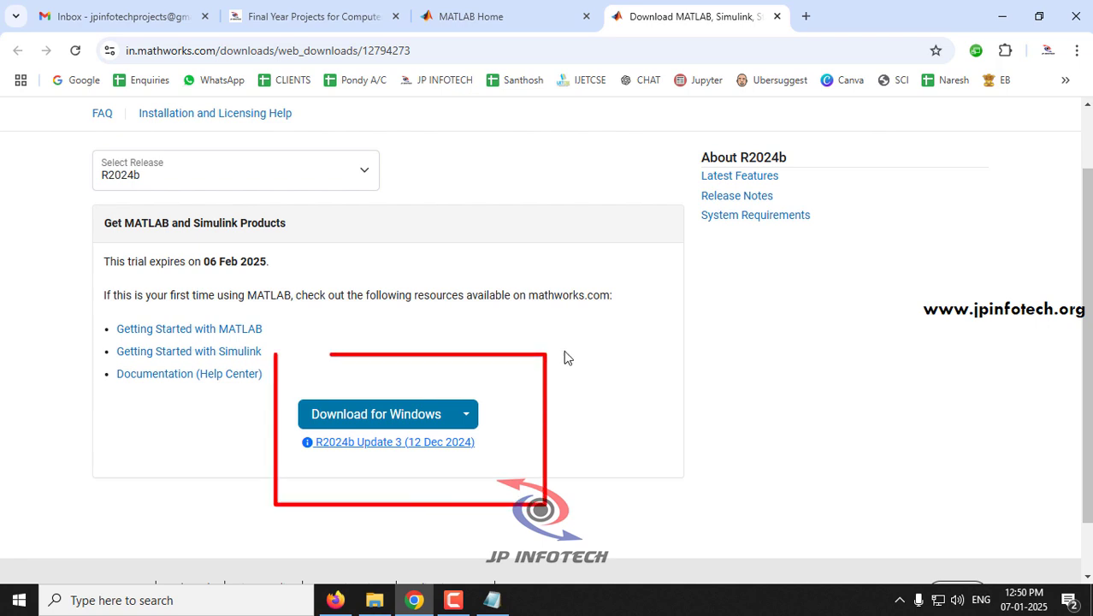
- Look over the other platform options, then start the Windows installer download
scroll(270, 391, down, 1)
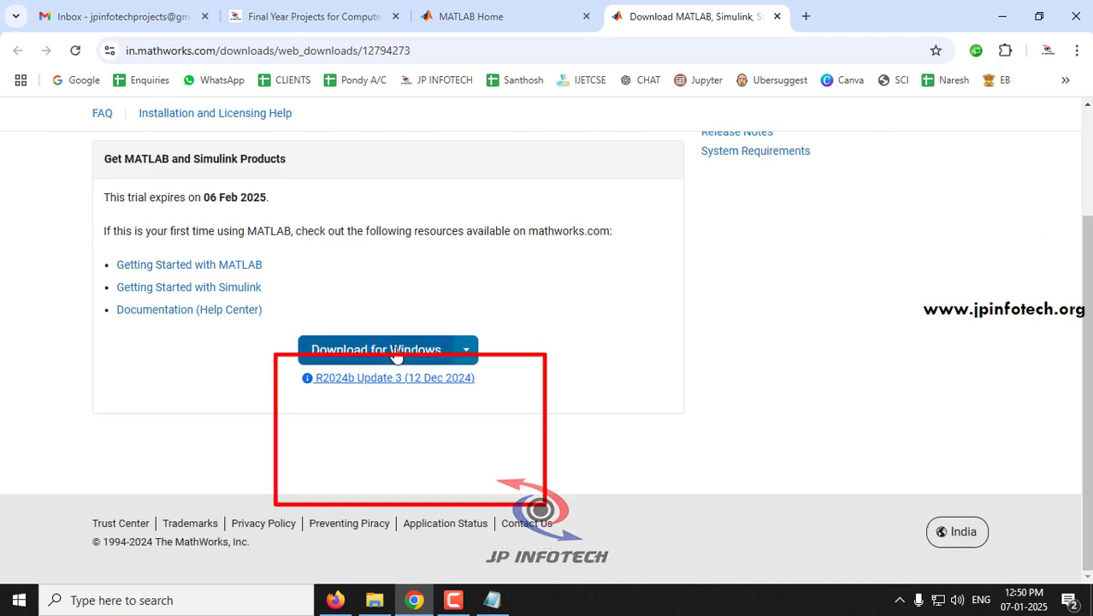
click(467, 351)
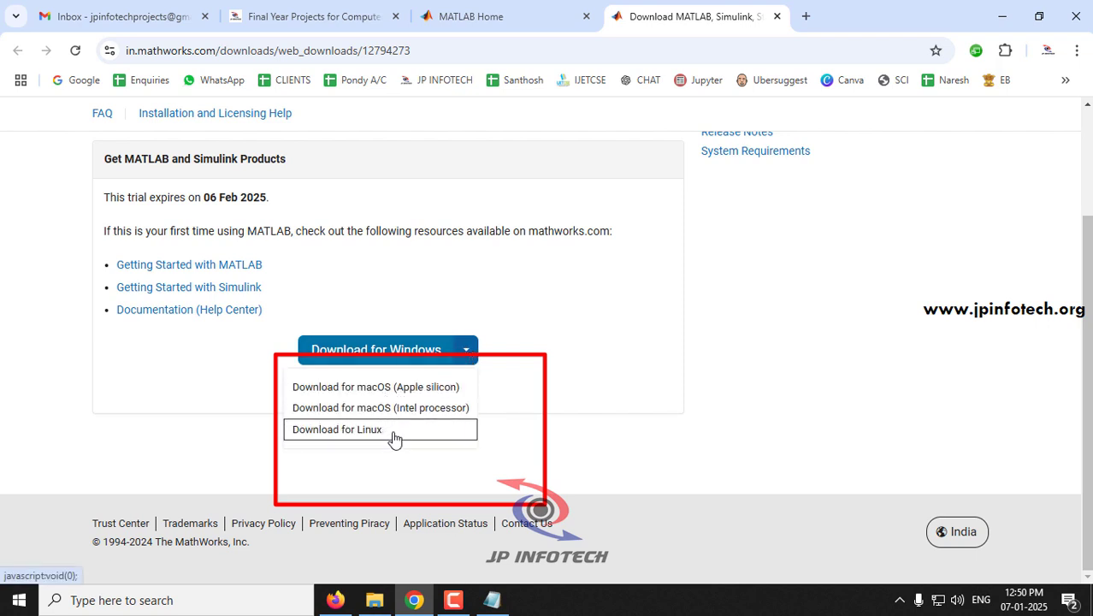
click(581, 359)
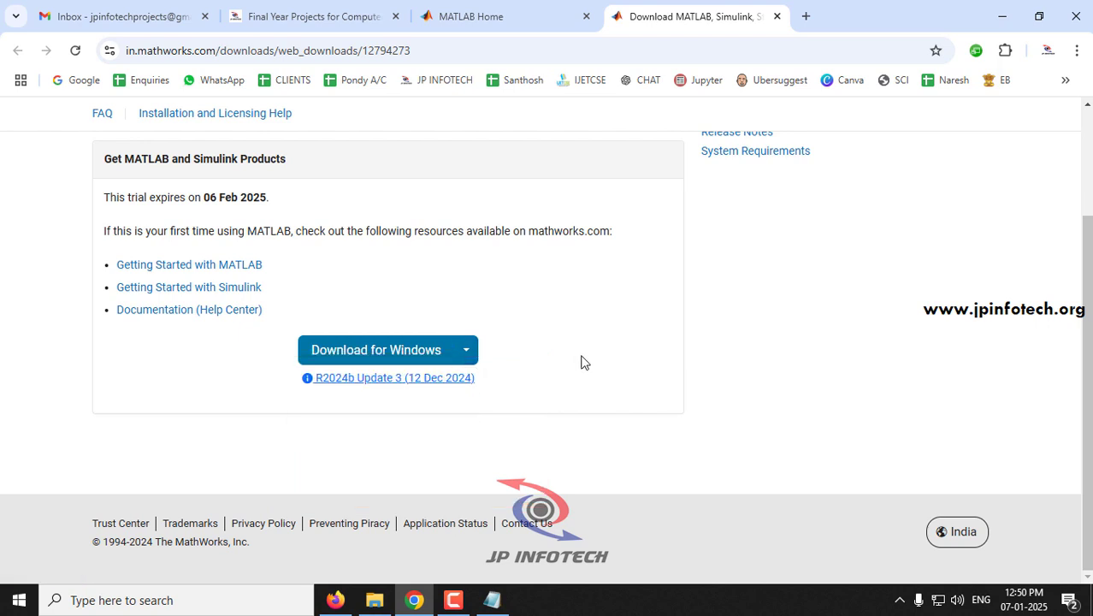
click(368, 352)
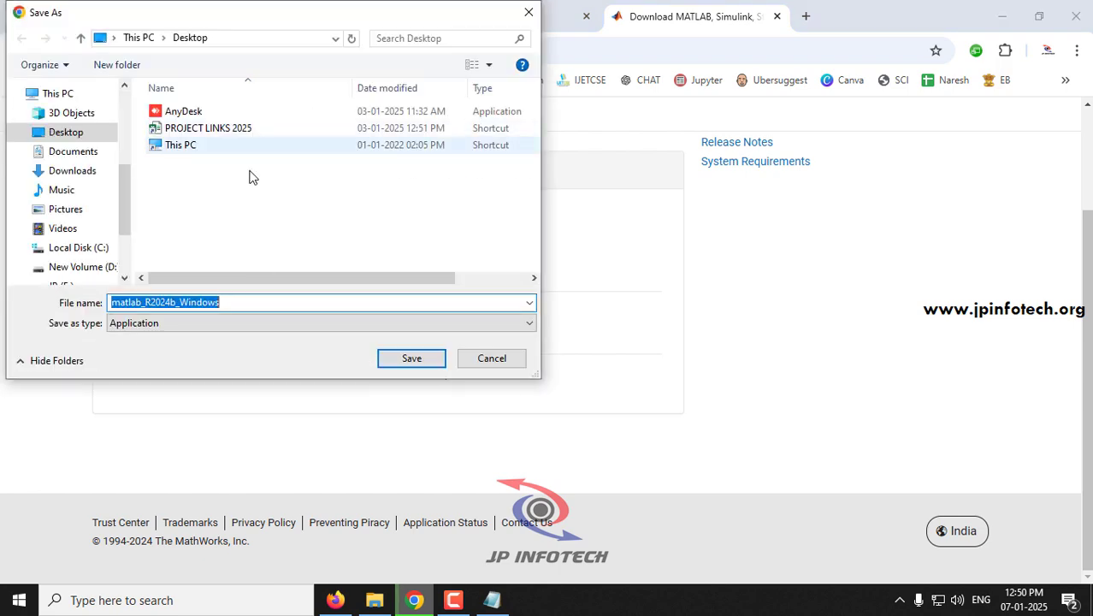
- Save matlab_R2024b_Windows to the Desktop under its default file name
click(411, 359)
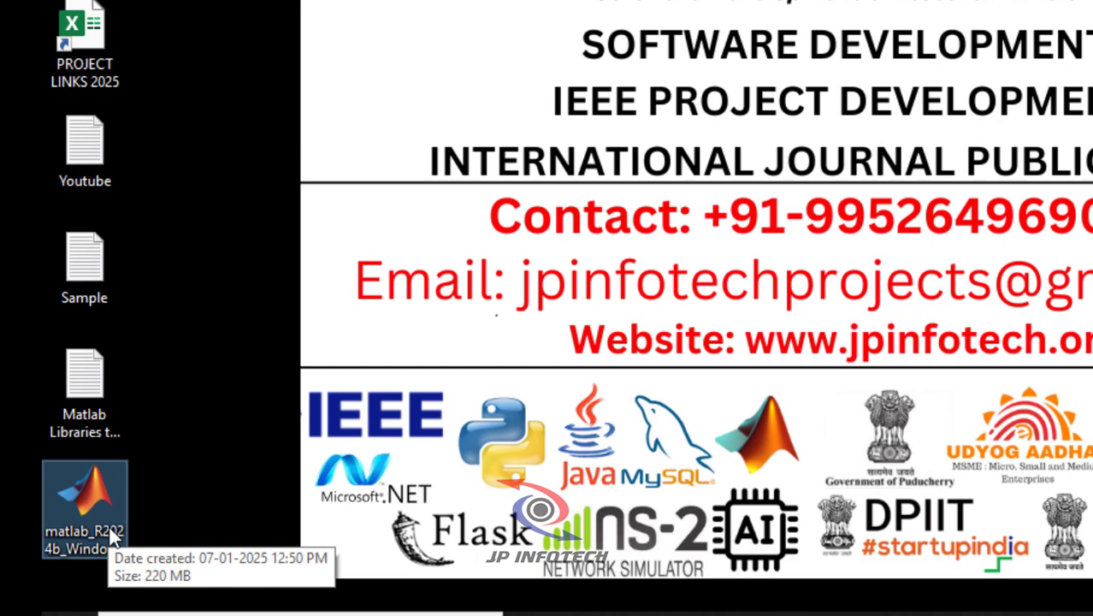
- Run the matlab_R2024b_Windows installer from the desktop, allowing it past the security warning
double_click(110, 533)
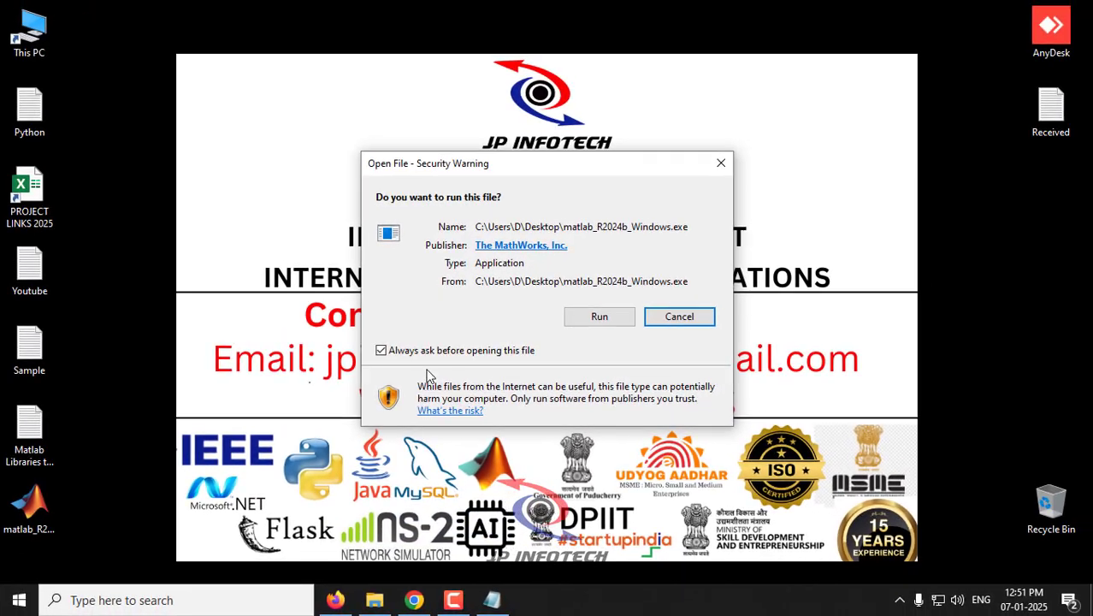
click(611, 317)
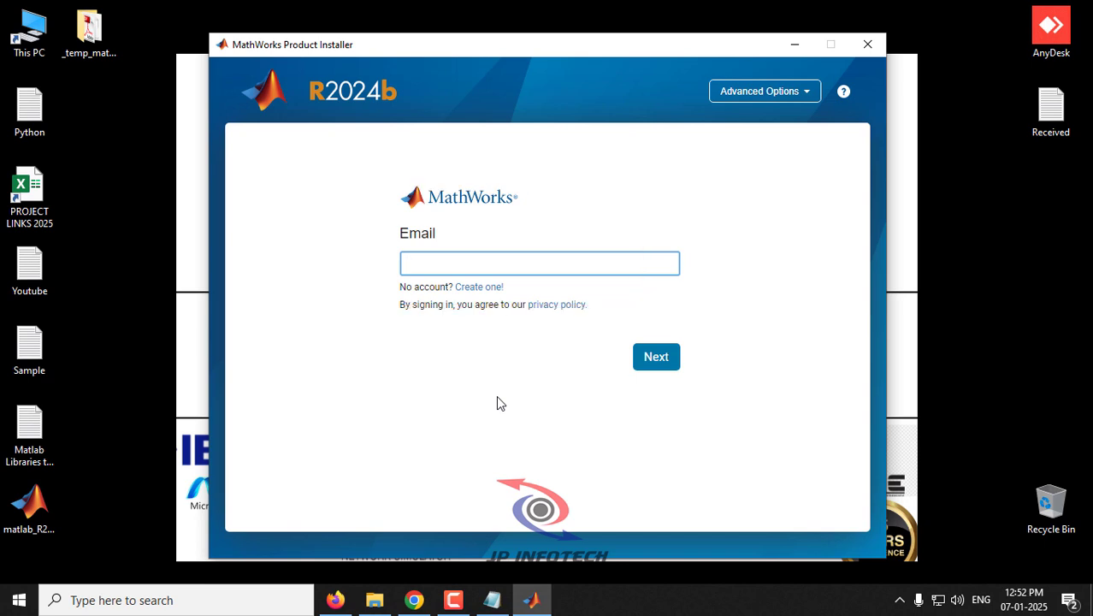
- Sign in to the installer with the account e-mail and password
key(ctrl+v)
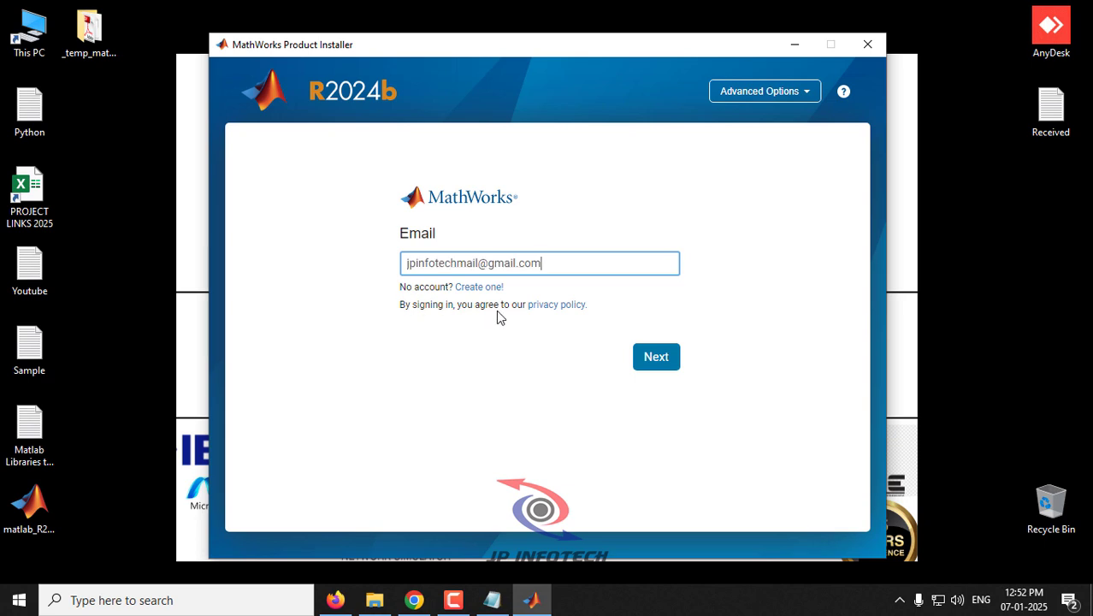
click(658, 360)
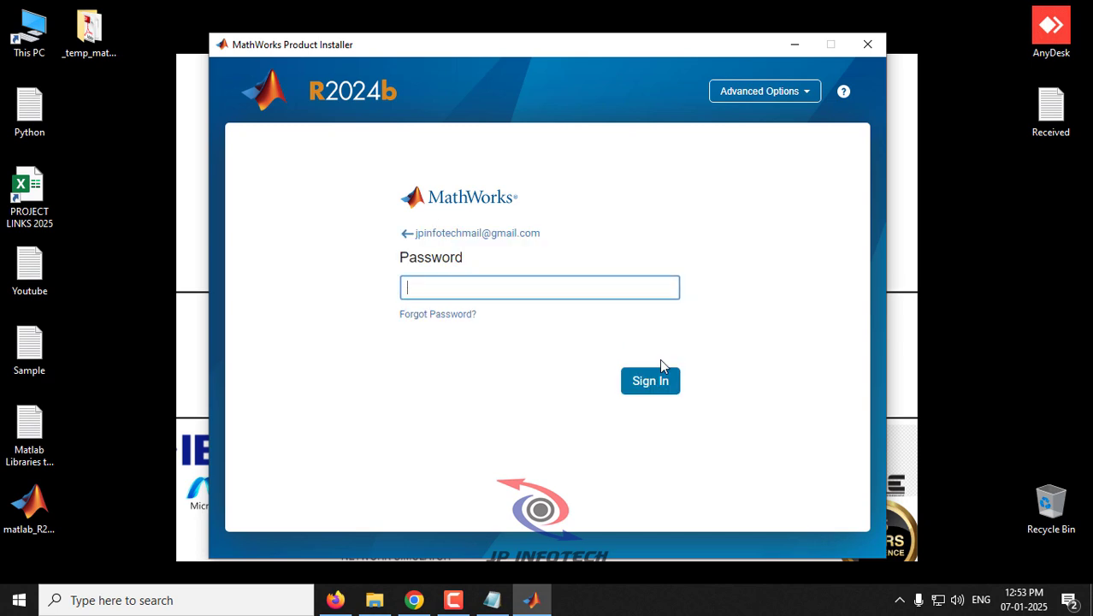
text(**********)
click(656, 381)
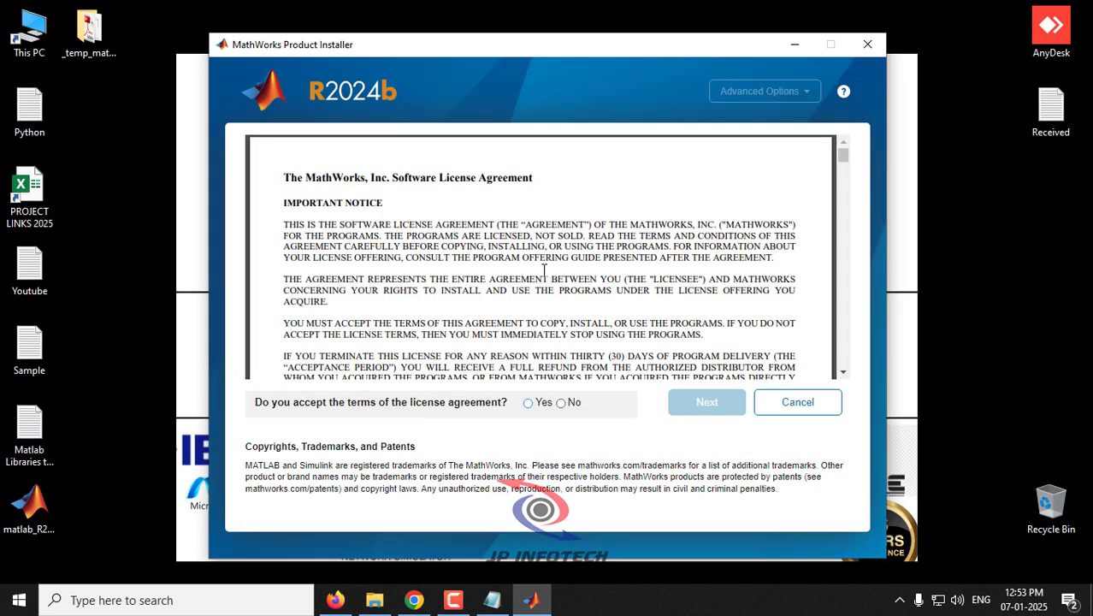
- Accept the license agreement terms and continue
drag(844, 154, 843, 389)
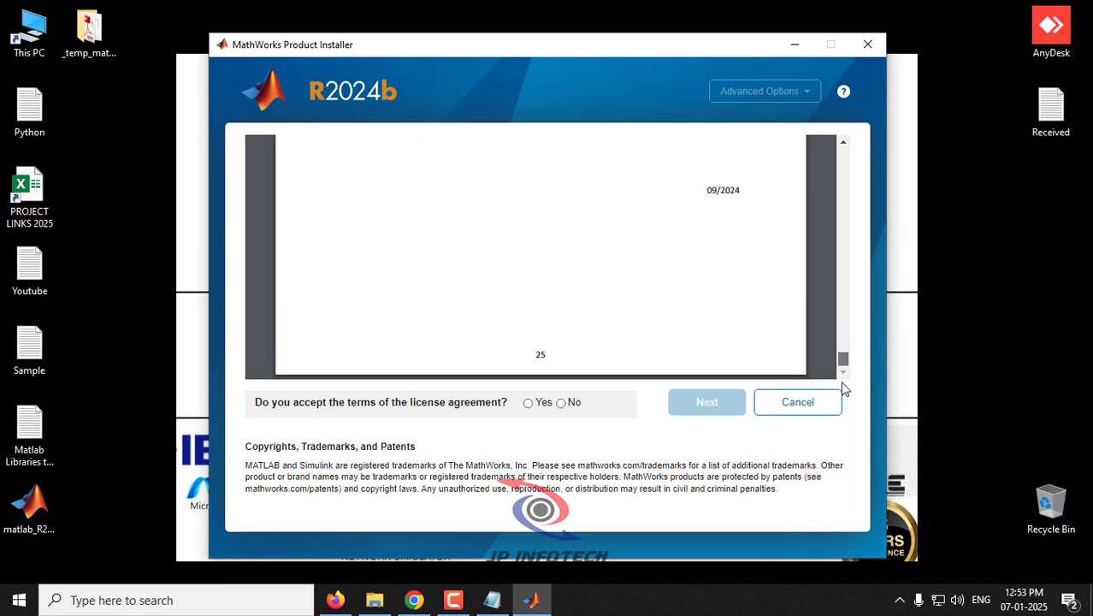
click(529, 405)
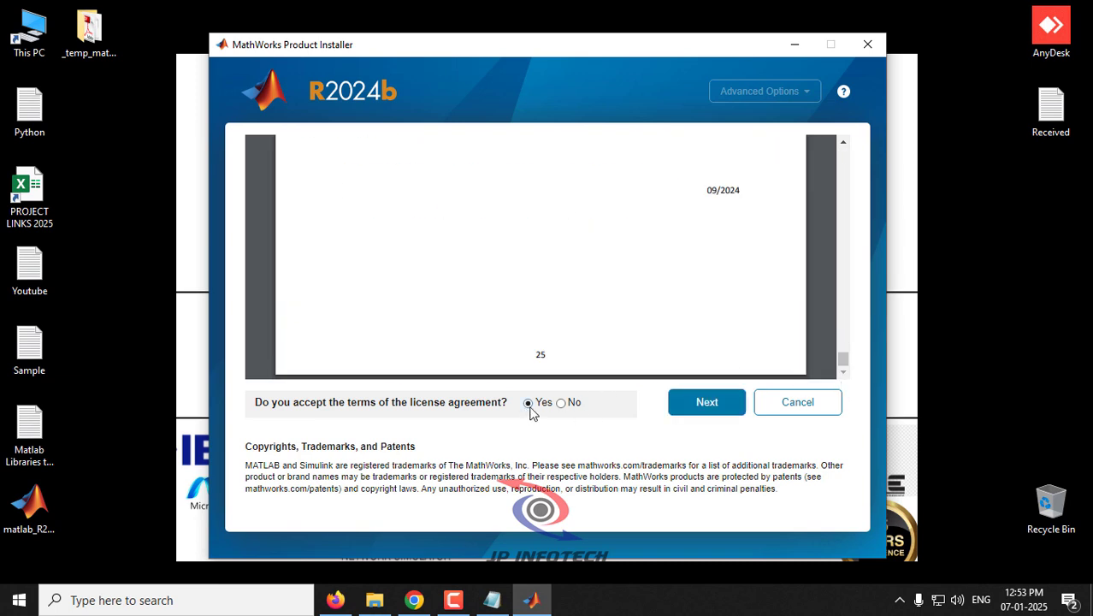
click(708, 409)
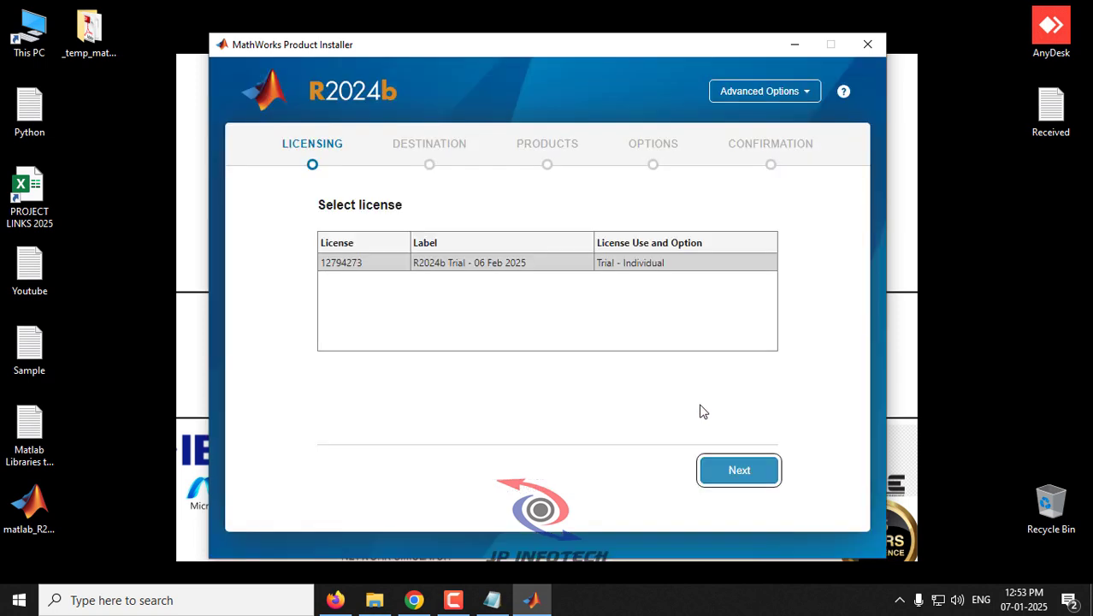
- Select the R2024b Trial license, continue, and confirm the signed-in user
click(522, 272)
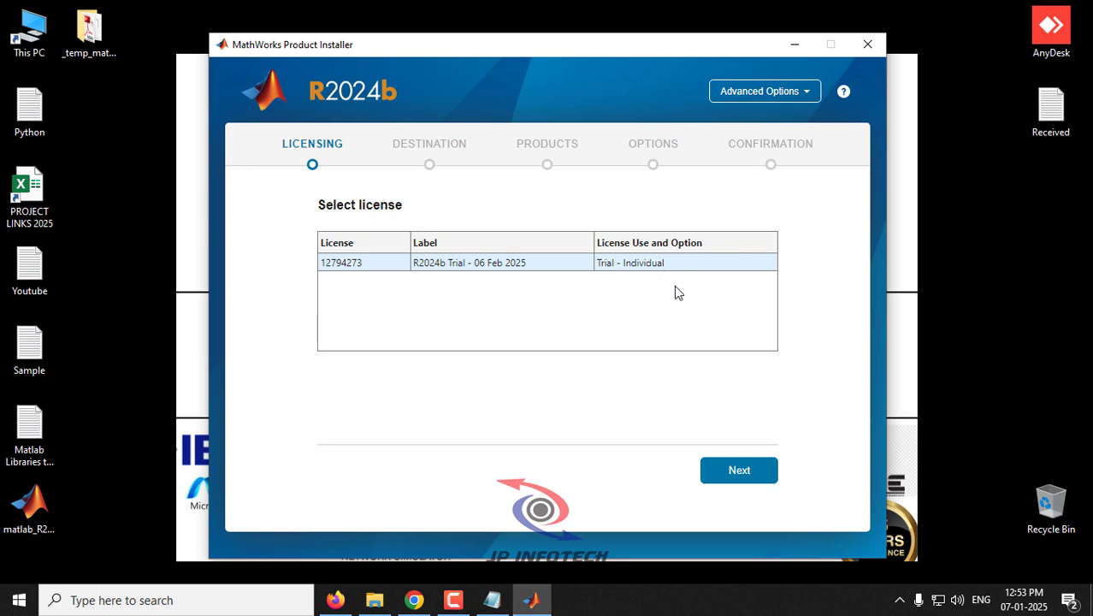
click(743, 470)
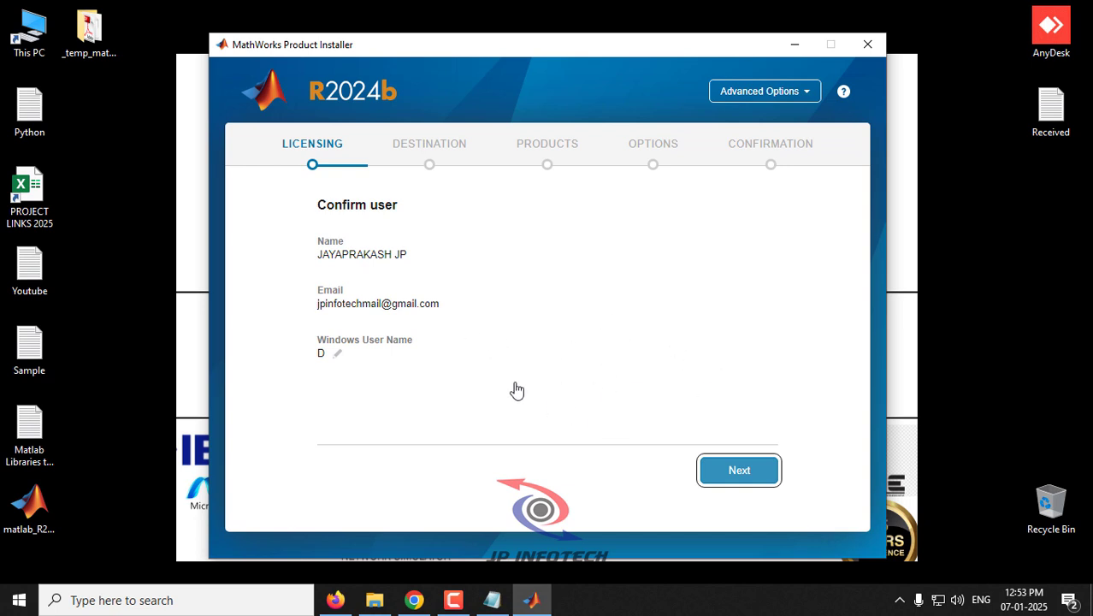
click(759, 475)
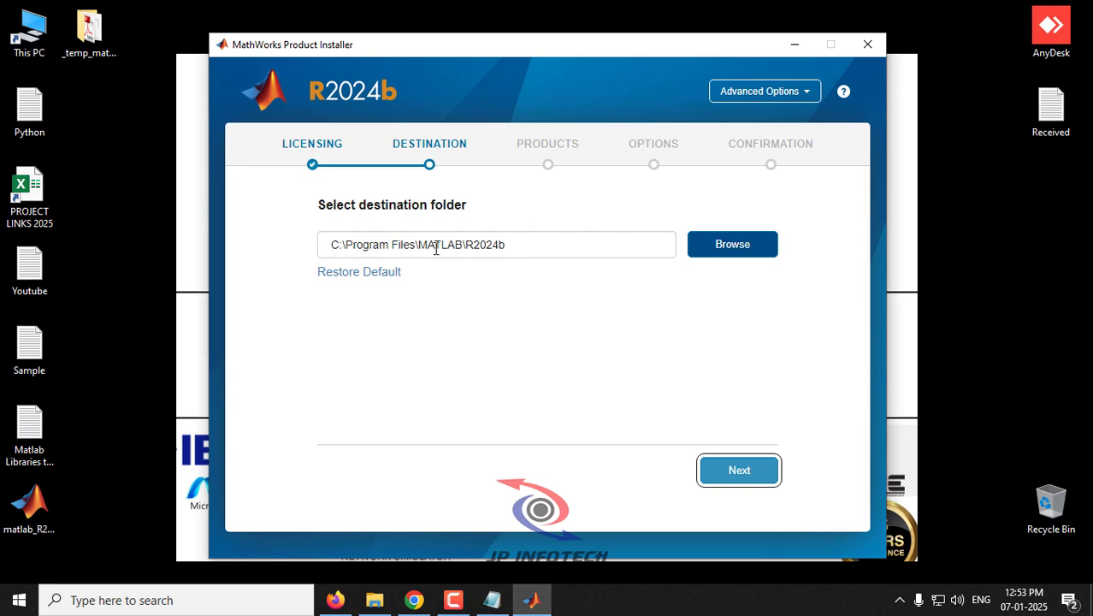
click(471, 246)
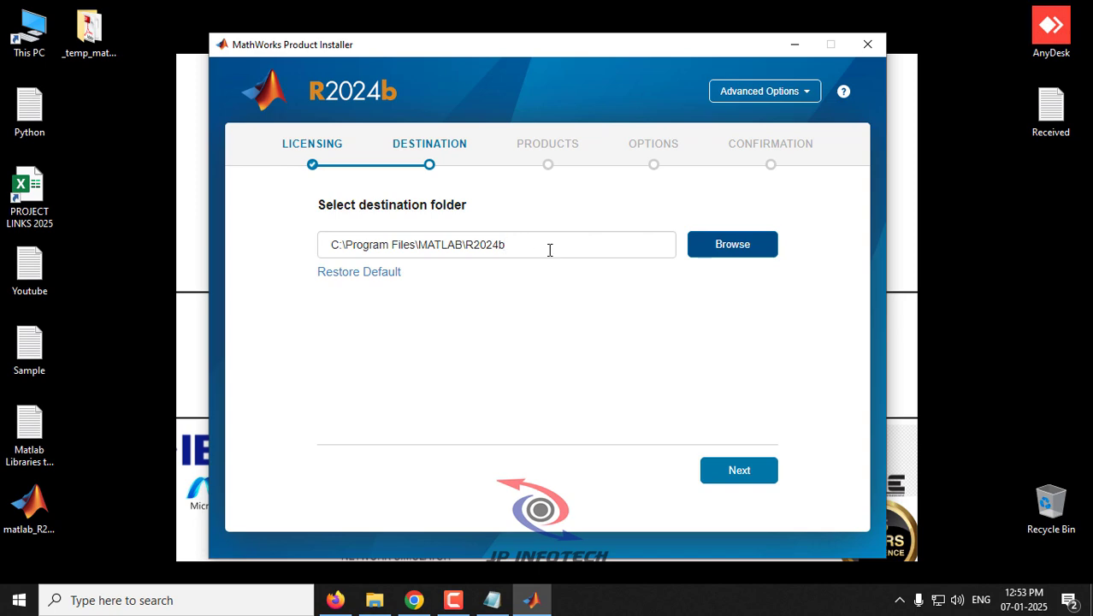
click(723, 256)
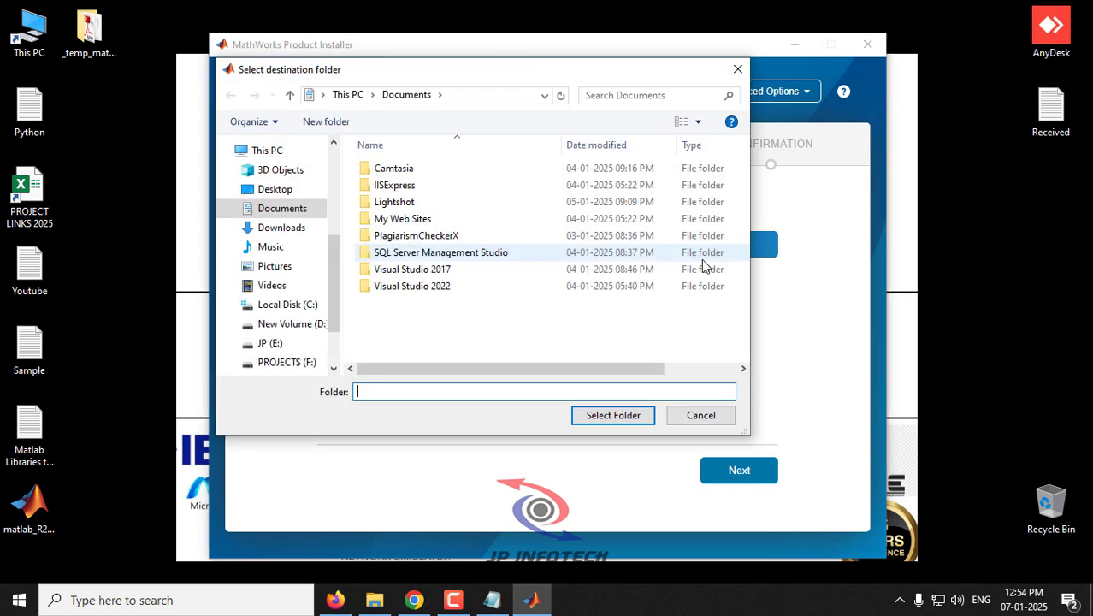
click(737, 71)
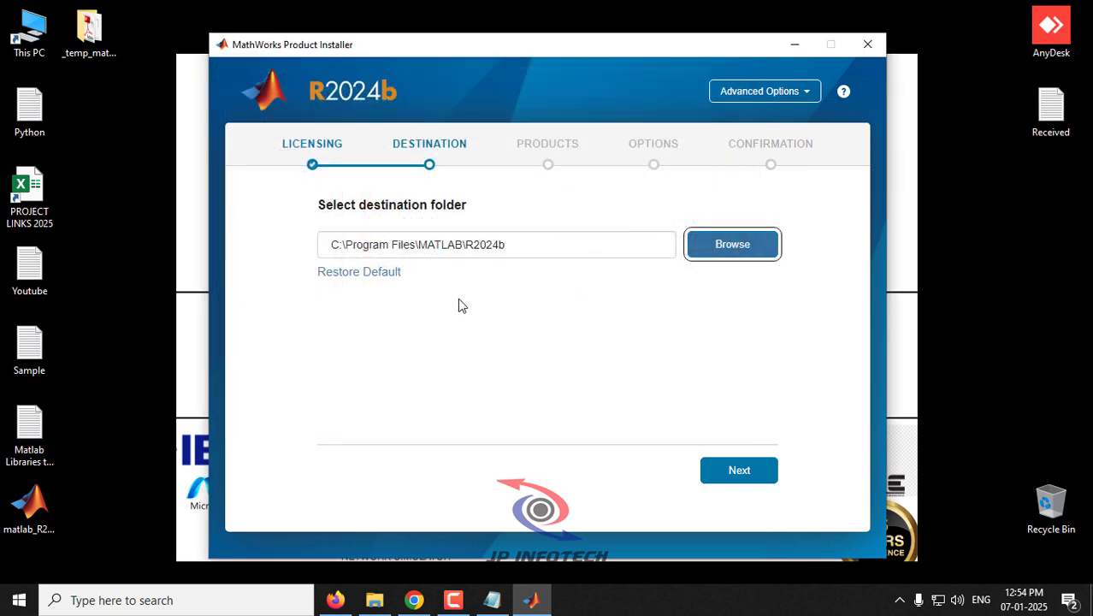
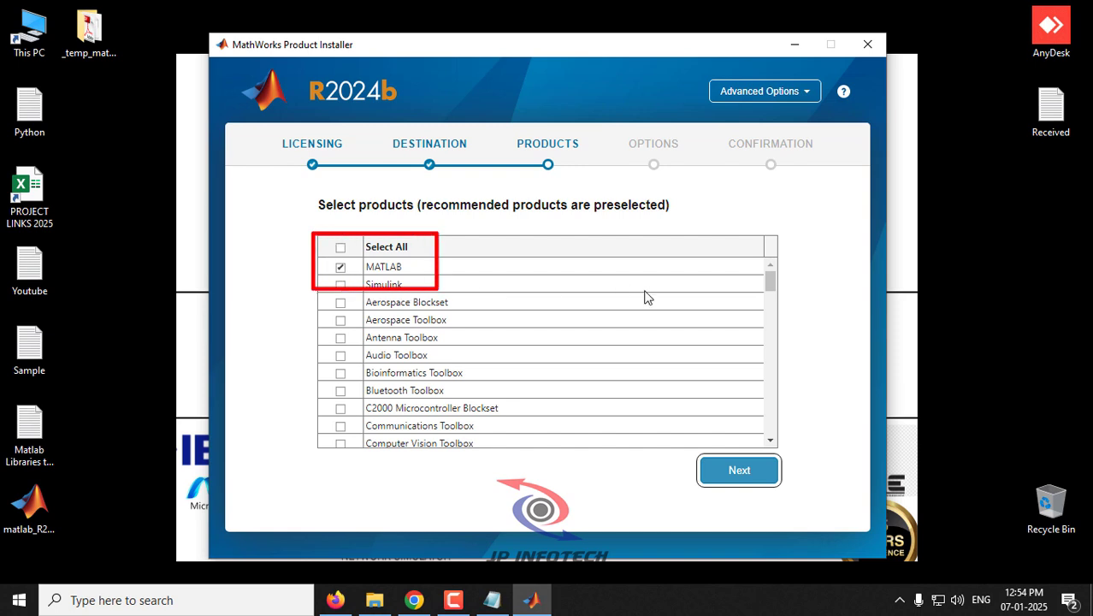
- Scroll the installer's product list and open the 'Matlab Libraries to be installed' notes file
drag(773, 291, 781, 269)
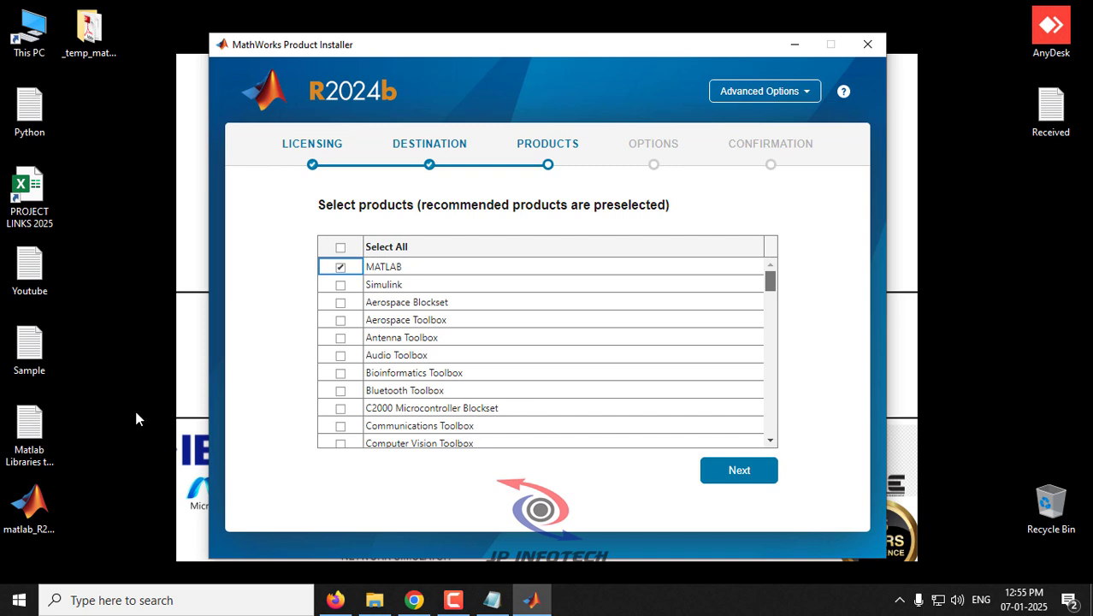
double_click(29, 432)
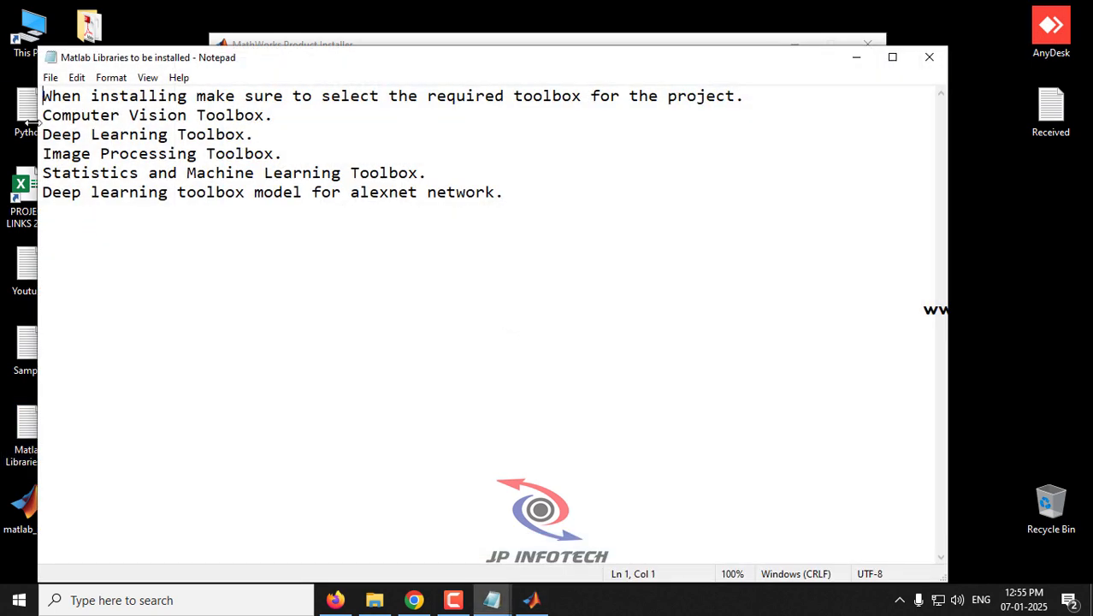
- Tick Computer Vision Toolbox in the product list after marking it in the notes
drag(43, 116, 279, 107)
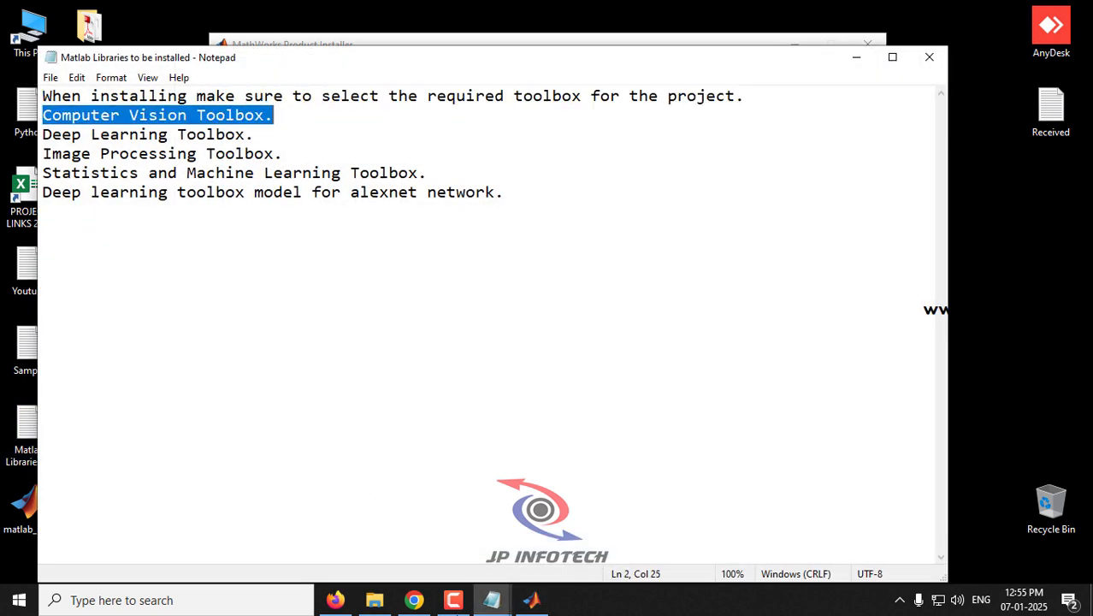
click(531, 600)
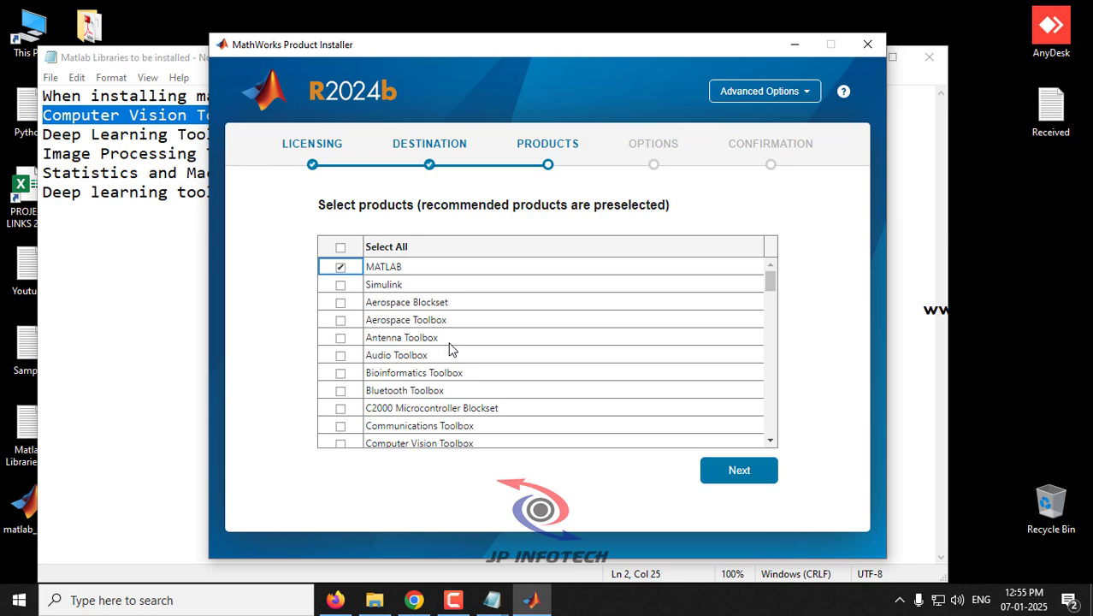
scroll(428, 368, down, 2)
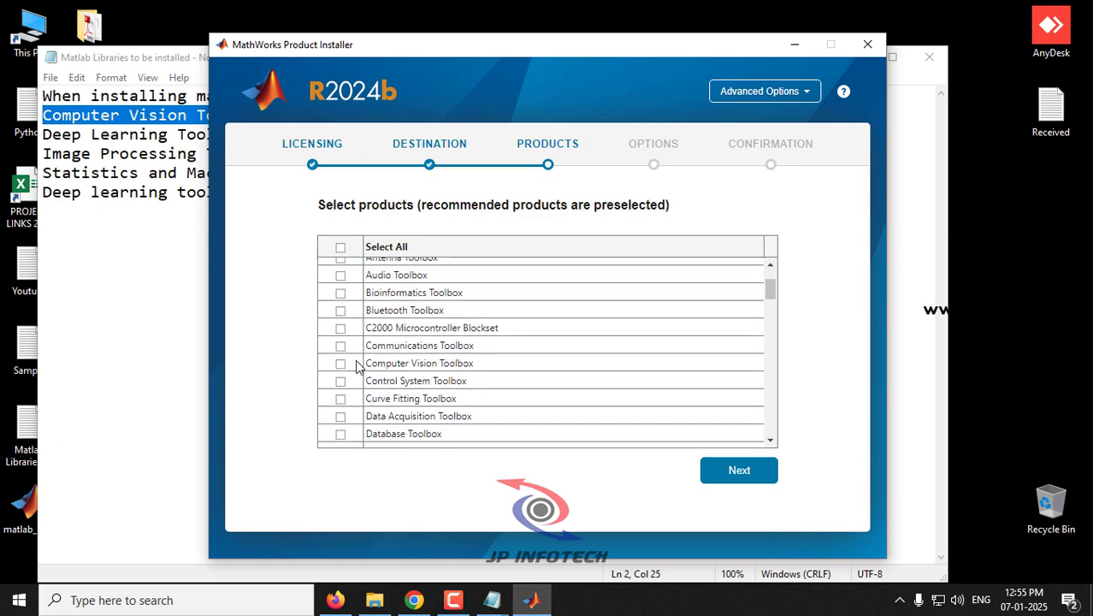
click(341, 363)
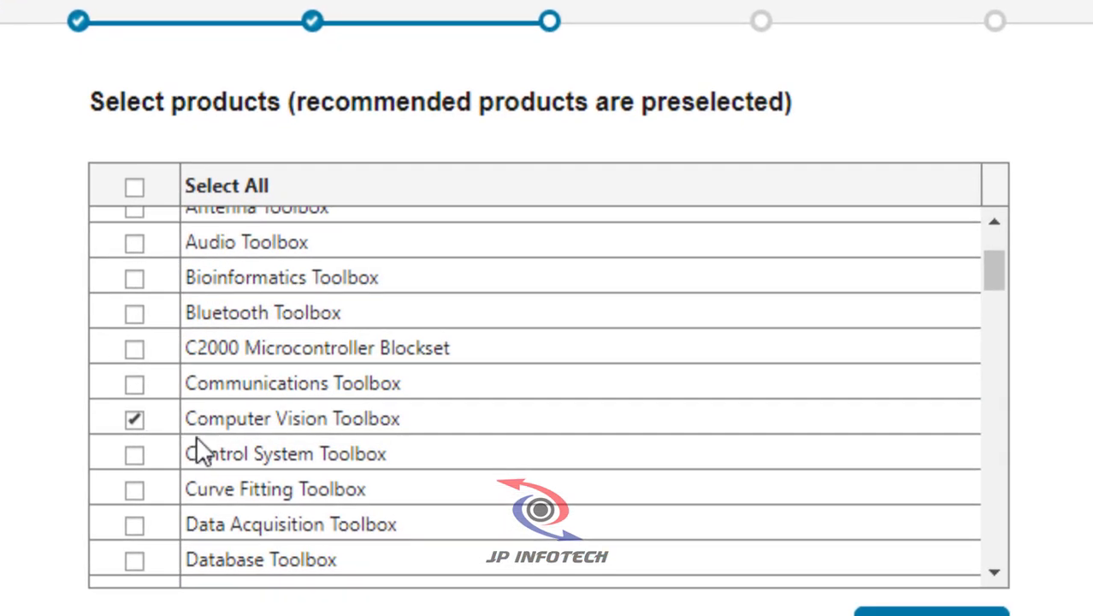
- Scroll to the Statistics and Machine Learning Toolbox row and review the toolbox and alexnet lines in the notes
scroll(256, 415, down, 2)
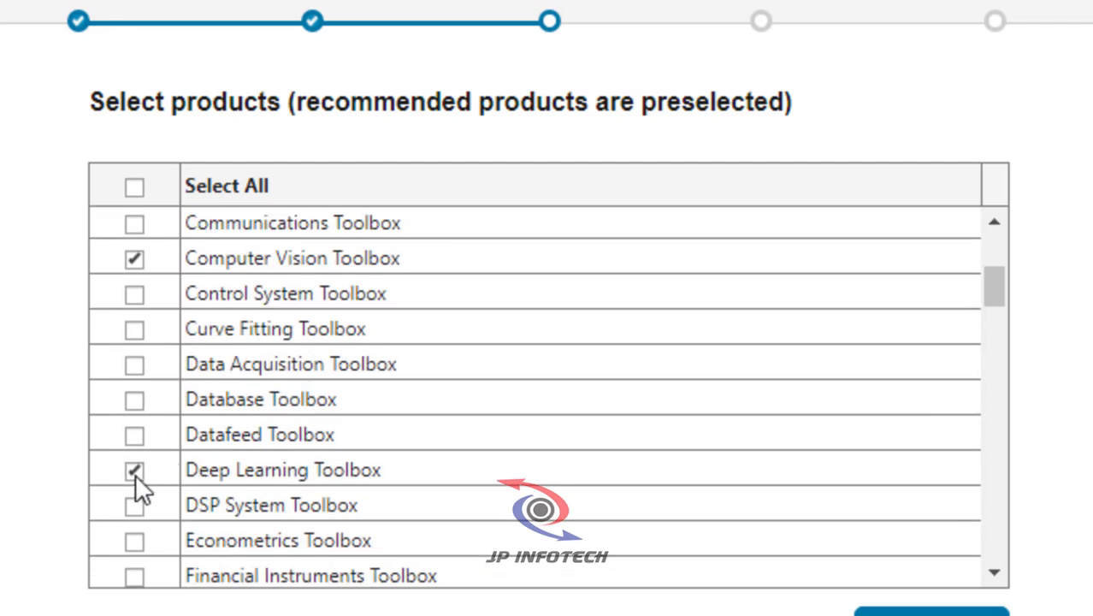
scroll(224, 478, down, 4)
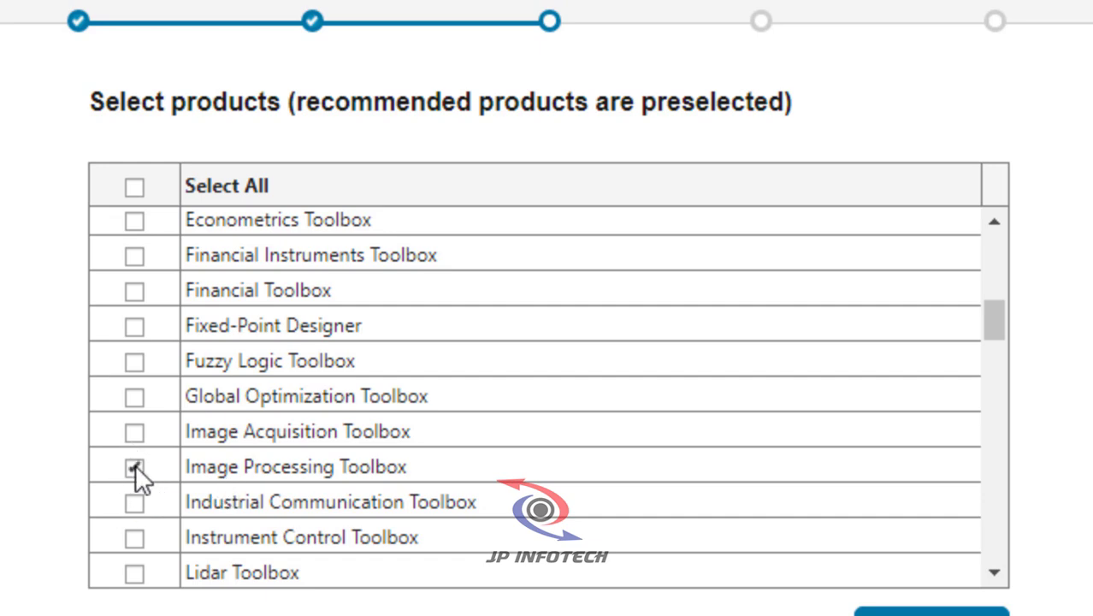
scroll(214, 506, down, 7)
scroll(214, 507, down, 5)
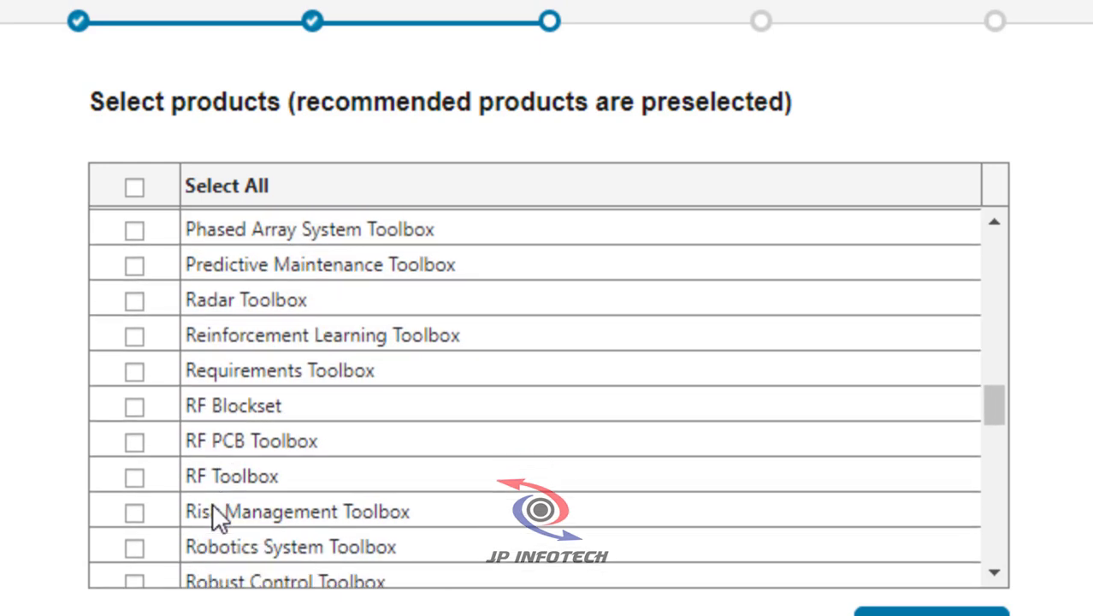
scroll(212, 504, down, 15)
click(132, 459)
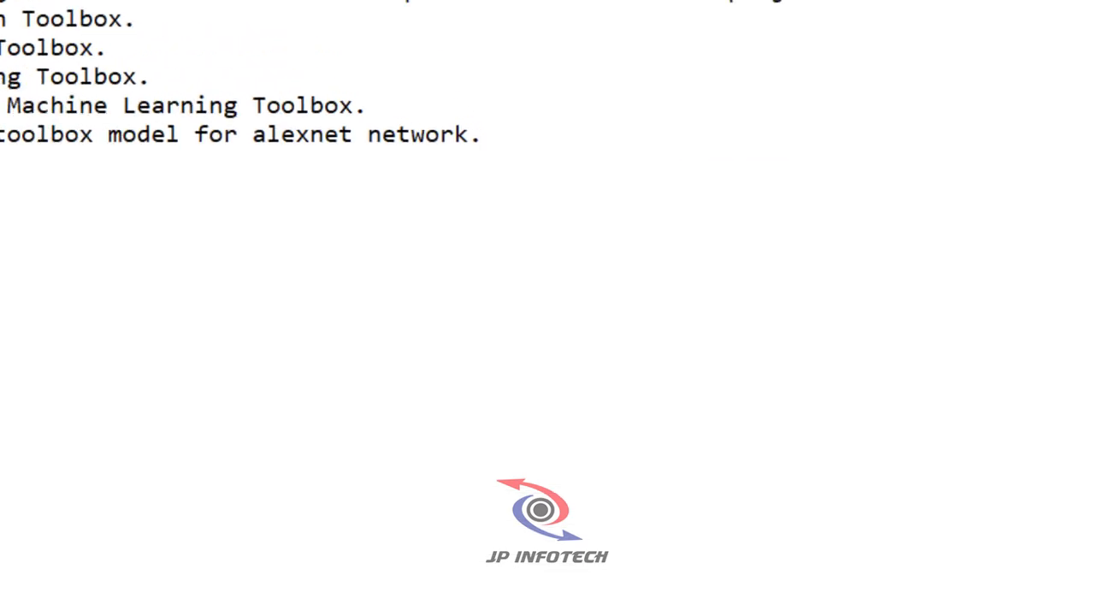
drag(43, 115, 540, 196)
click(197, 154)
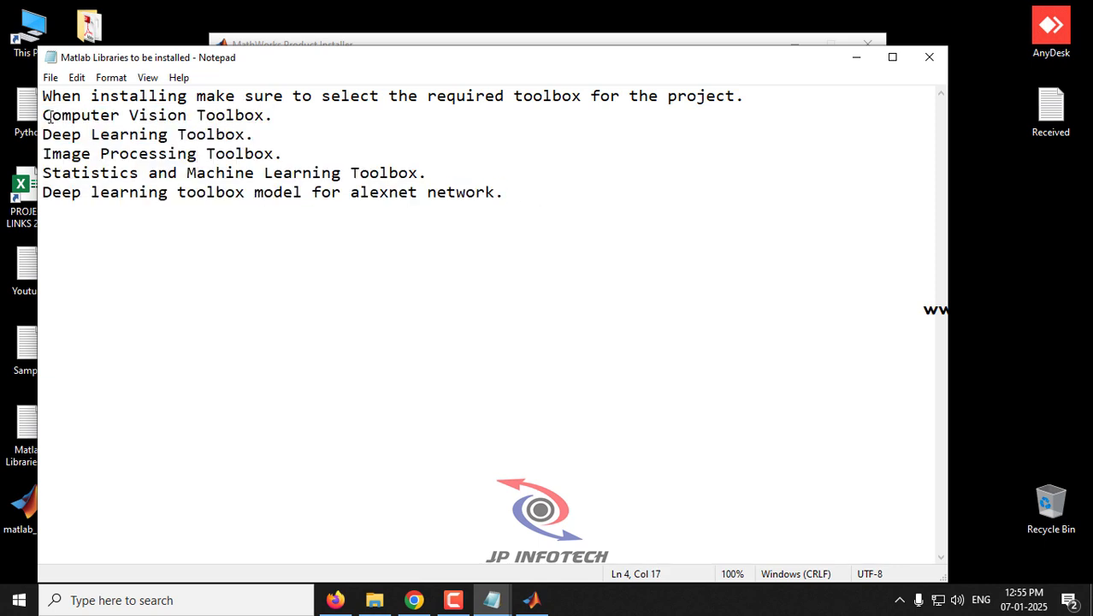
drag(43, 114, 446, 169)
click(500, 194)
drag(499, 194, 42, 193)
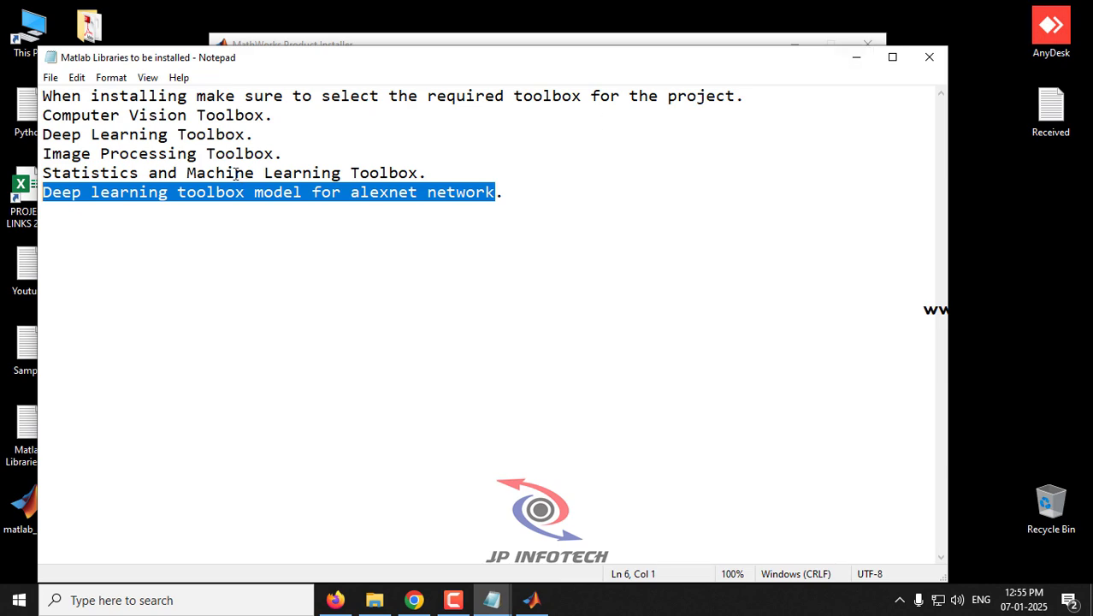
- Hide the notes, tick Statistics and Machine Learning Toolbox, and scroll back up the list
click(856, 62)
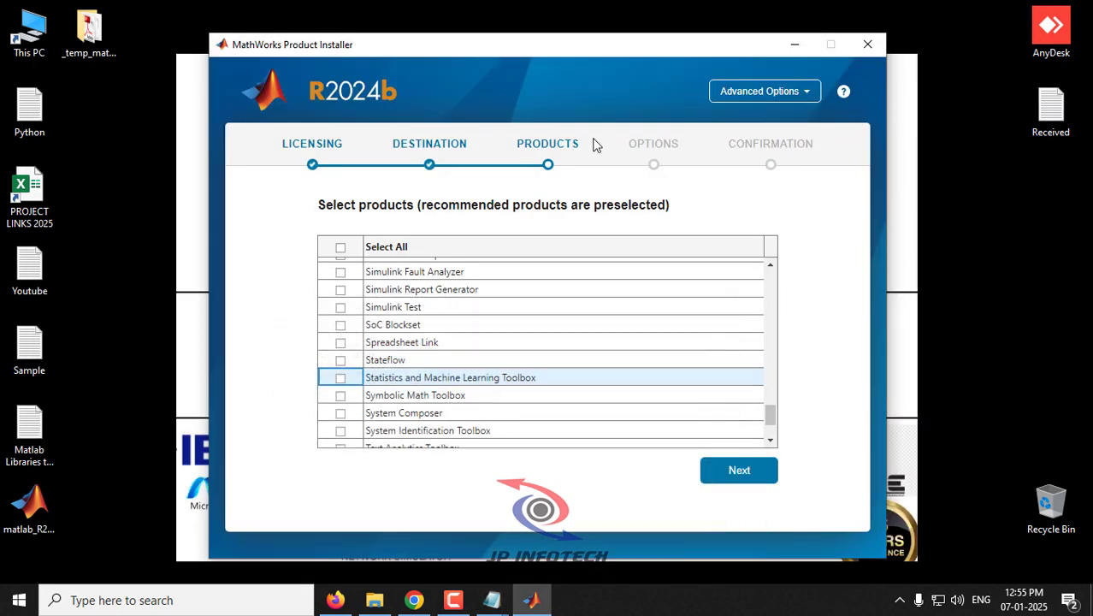
click(342, 379)
scroll(445, 372, up, 10)
scroll(445, 372, up, 20)
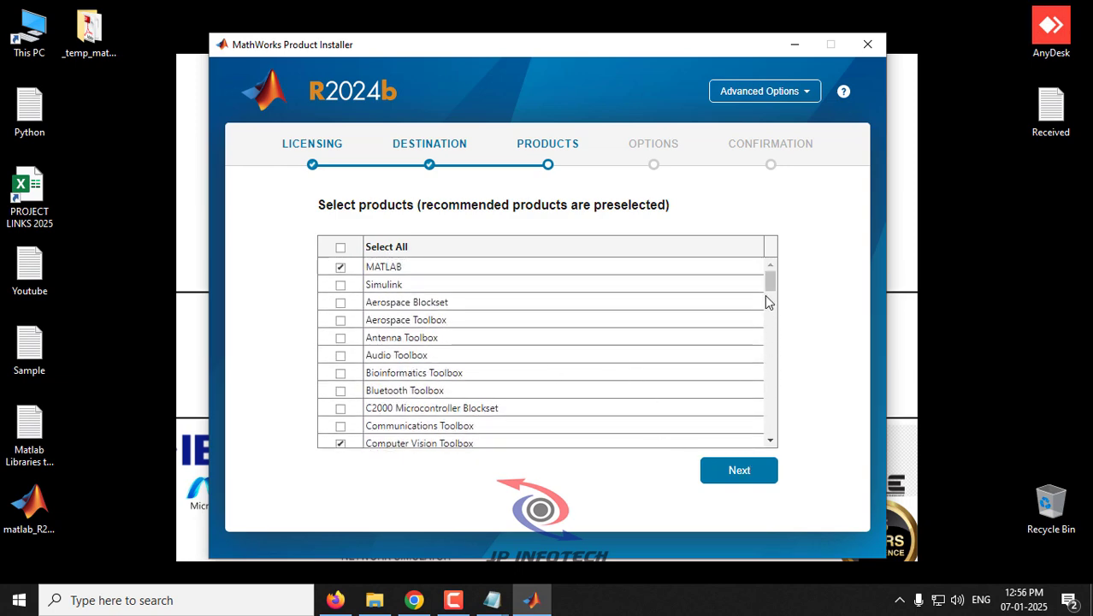
drag(766, 277, 806, 315)
- Enable 'Add shortcut to desktop' and reach the summary of 5 of 88 products needing 6.23 GB
click(739, 472)
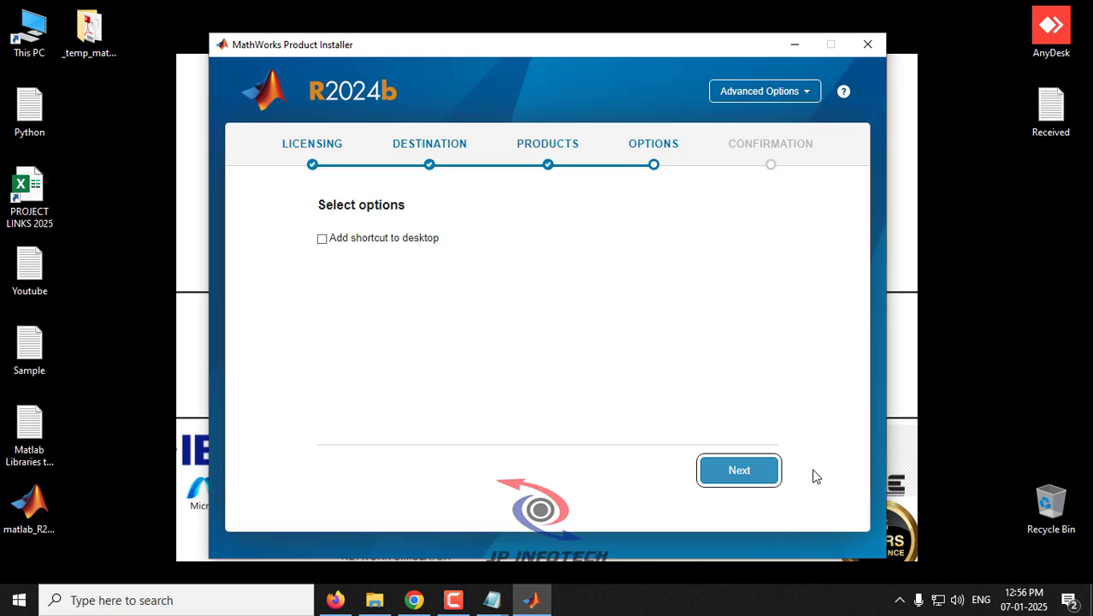
click(374, 245)
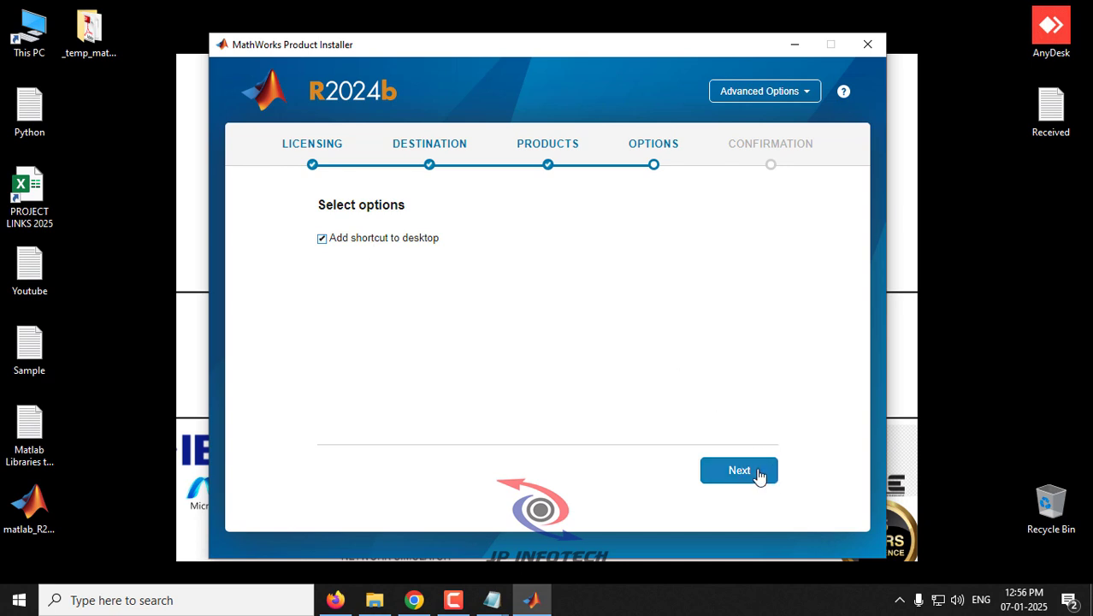
click(741, 471)
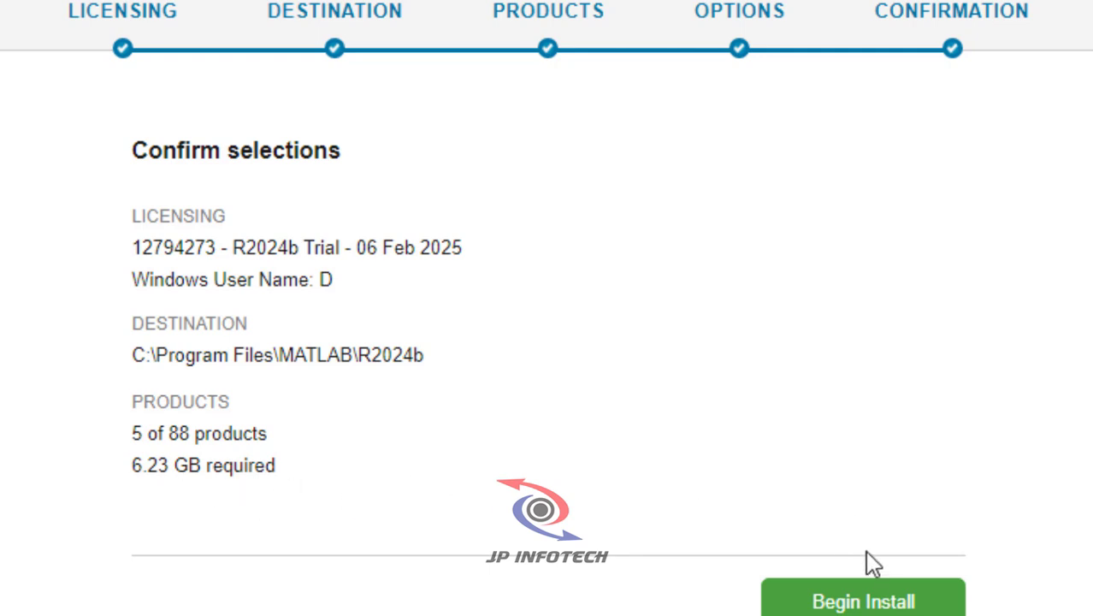
- Begin installing the 5 selected products into C:\Program Files\MATLAB\R2024b
click(890, 606)
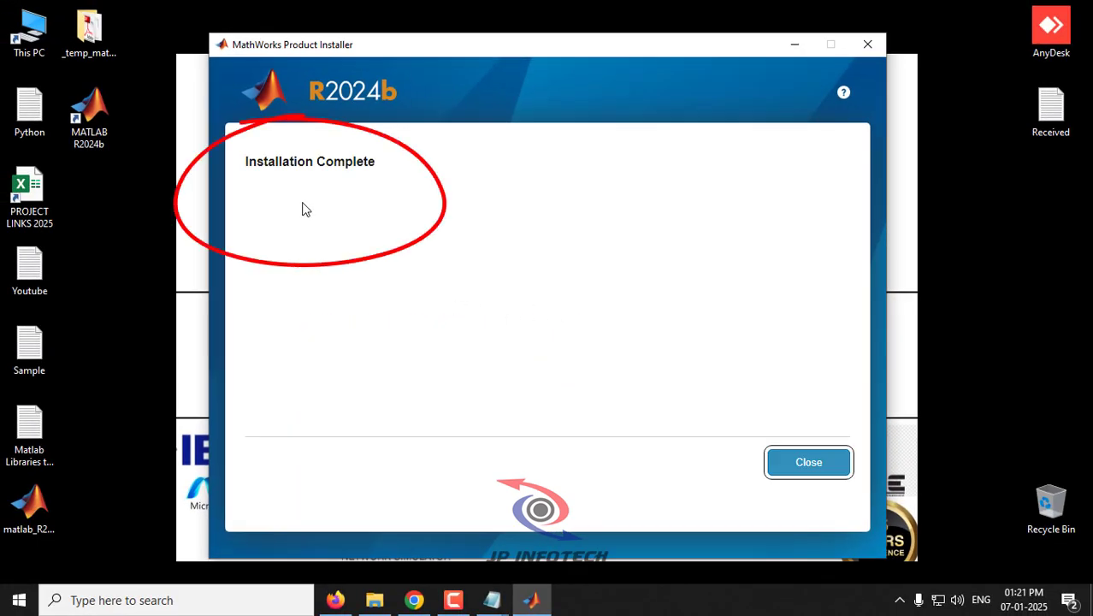
- Close the completed installer and launch MATLAB R2024b from its new desktop shortcut
click(804, 464)
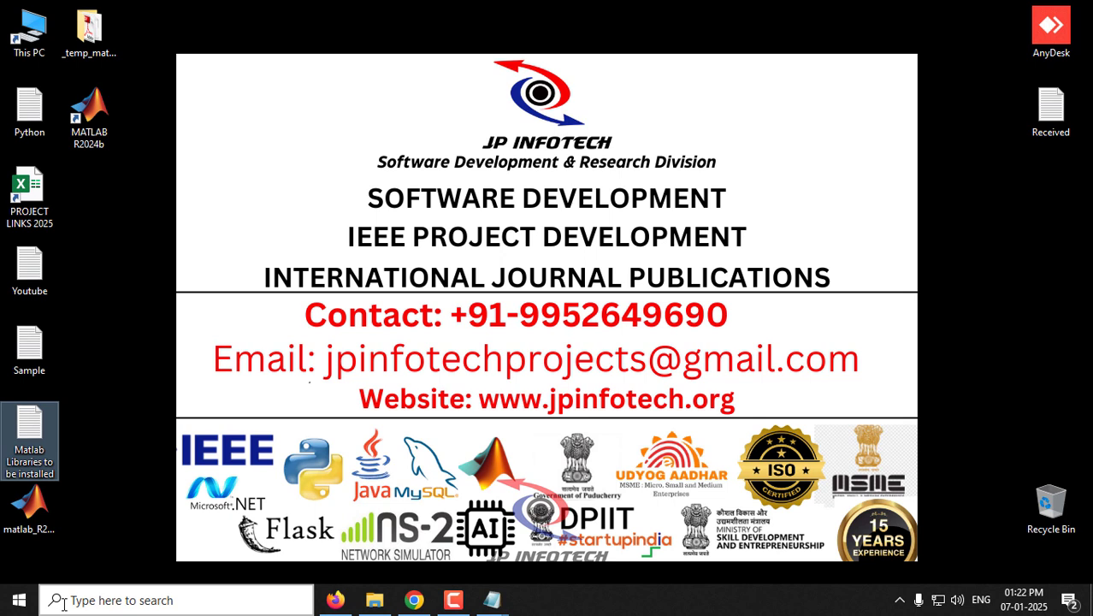
click(97, 149)
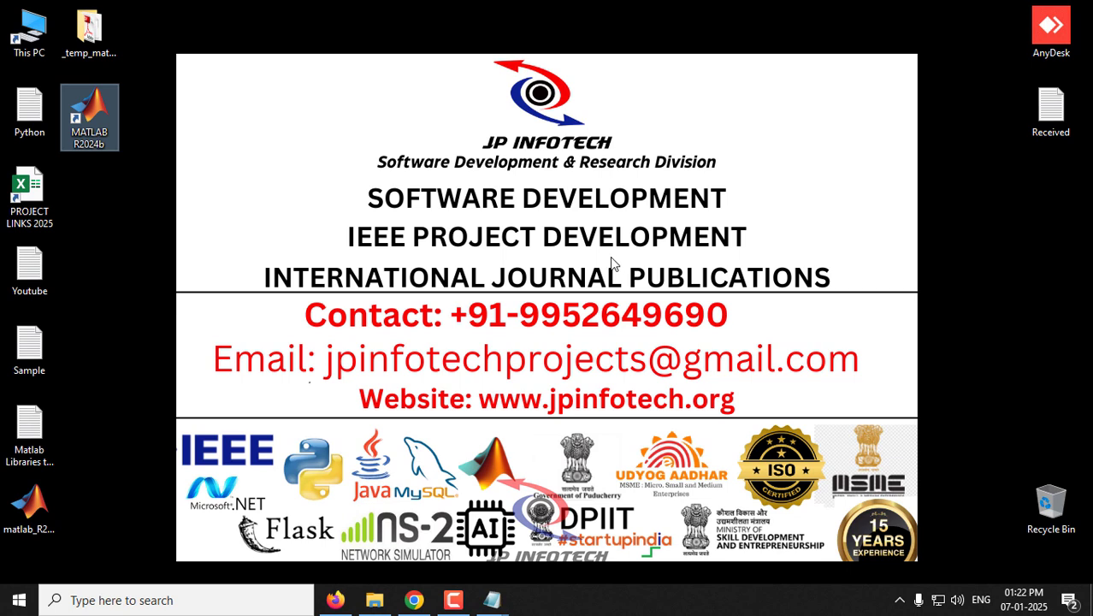
key(Return)
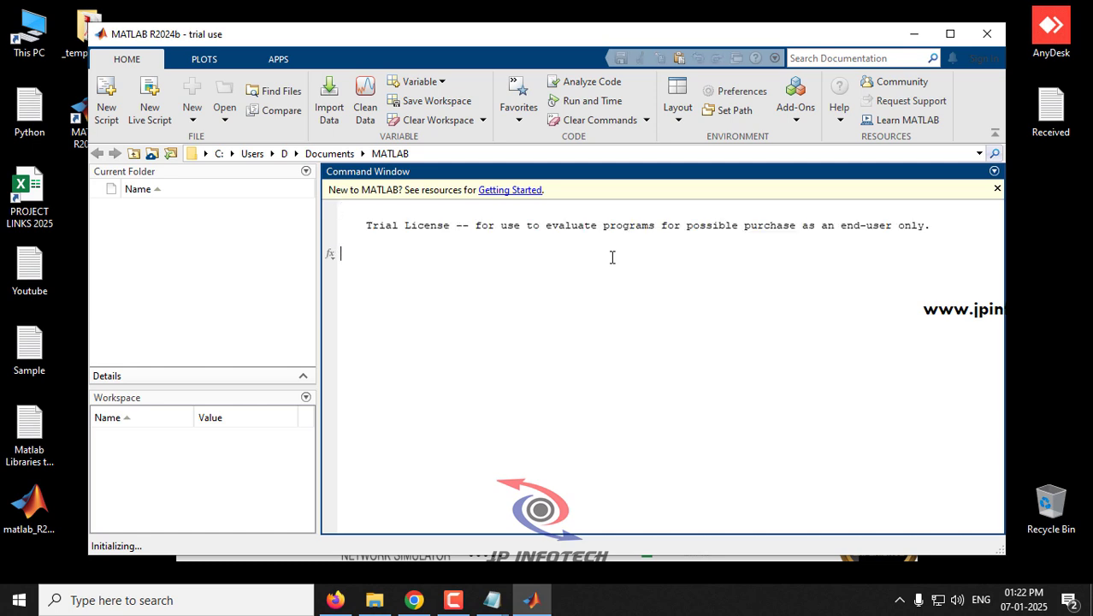
- Maximize MATLAB and run the verification script, getting 'MATLAB is working correctly!' and 5 + 10 = 15
click(951, 34)
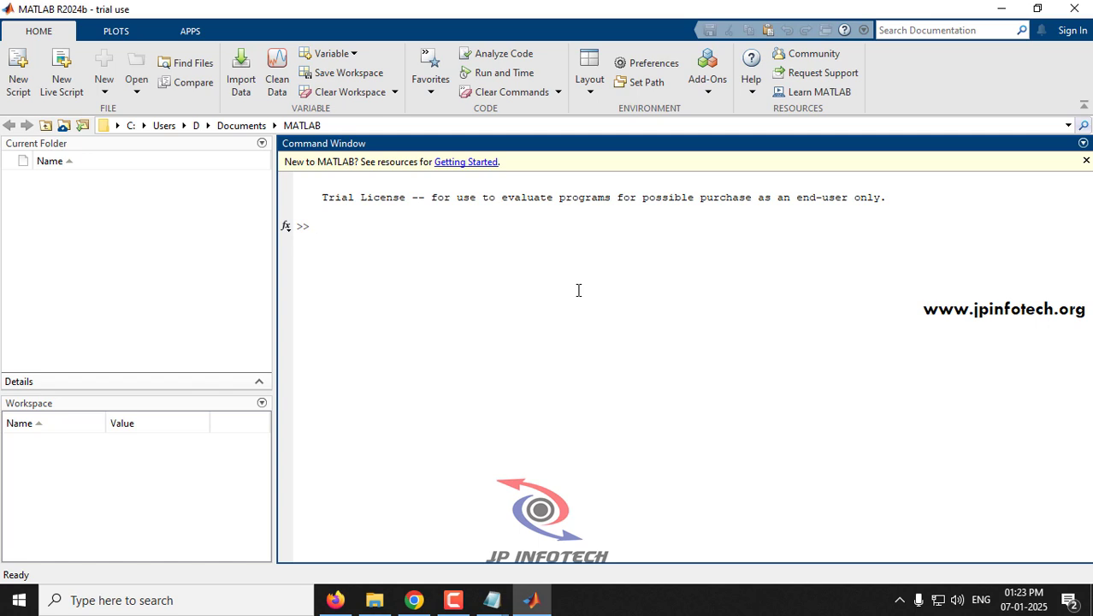
text(% MATLAB Installation Verification Script disp('MATLAB is working correctly!')  % Basic Arithmetic Test a = 5; b = 10; result = a + b; fprintf('Basic arithmetic test: 5 + 10 = %d\n', result);  % Plotting Test x = linspace(0, 2*pi, 100); y = sin(x); figure; plot(x, y); title('MATLAB Installation Check: Sine Wave Plot'); xlabel('x-axis'); ylabel('y-axis'); grid on;)
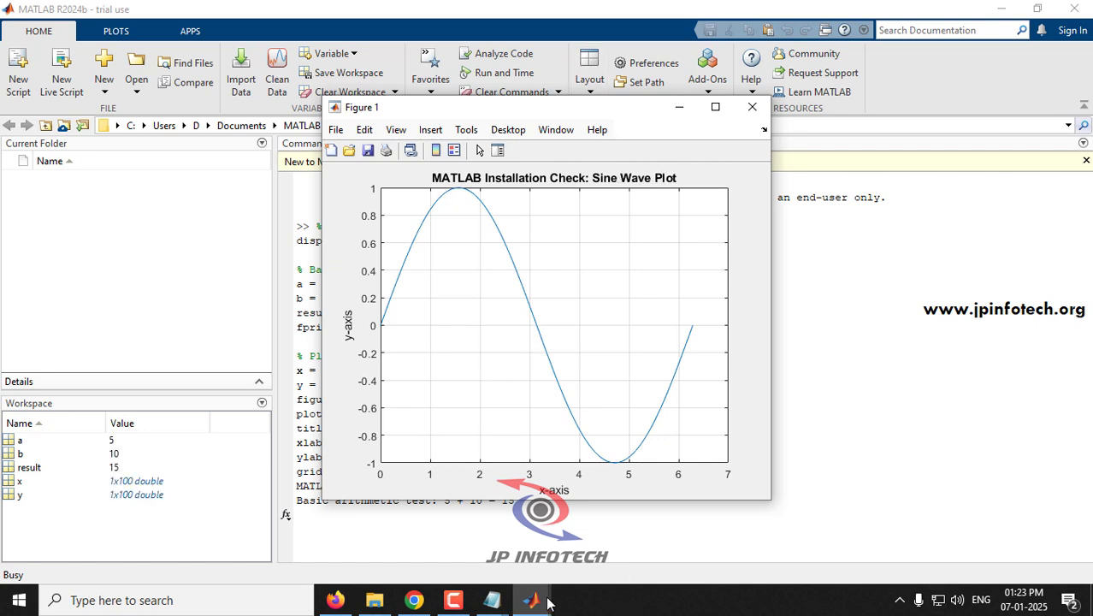
click(407, 539)
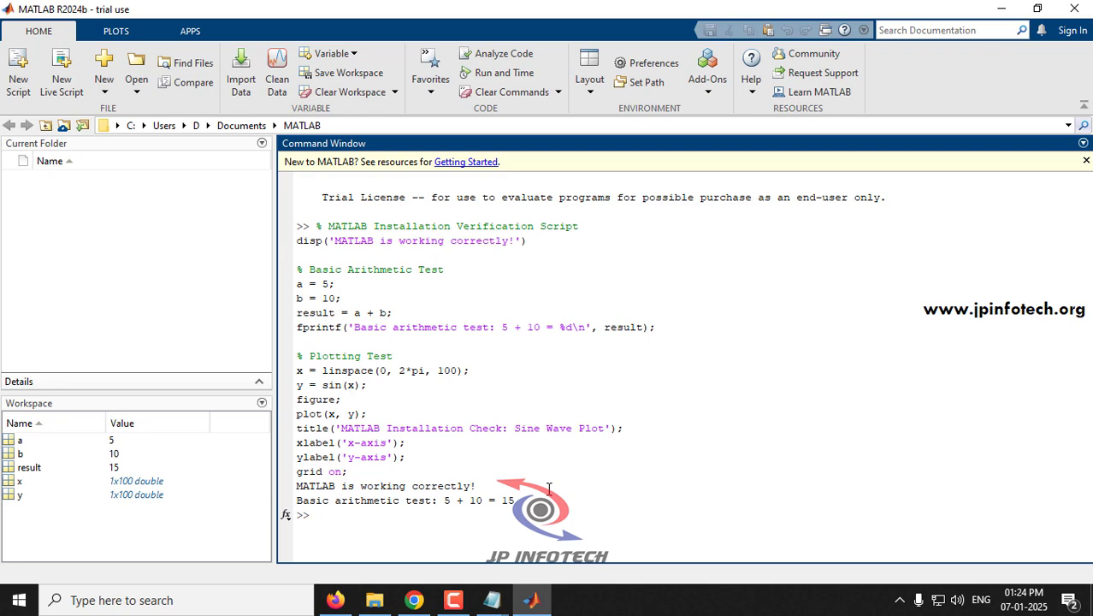
- Reselect the alexnet network model line in the Notepad notes, then minimize Notepad
click(492, 599)
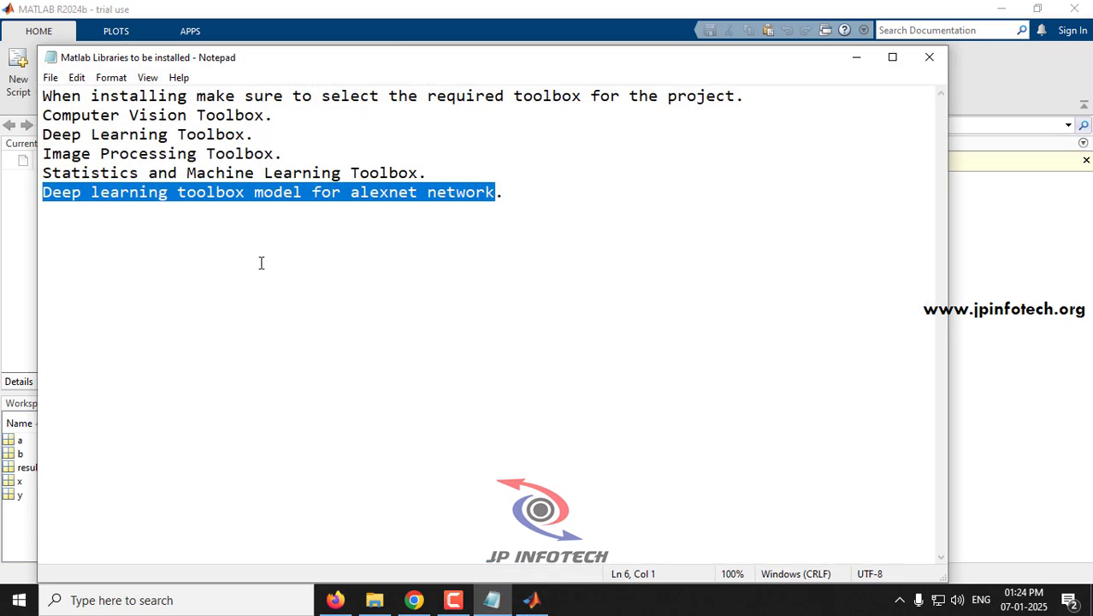
click(193, 248)
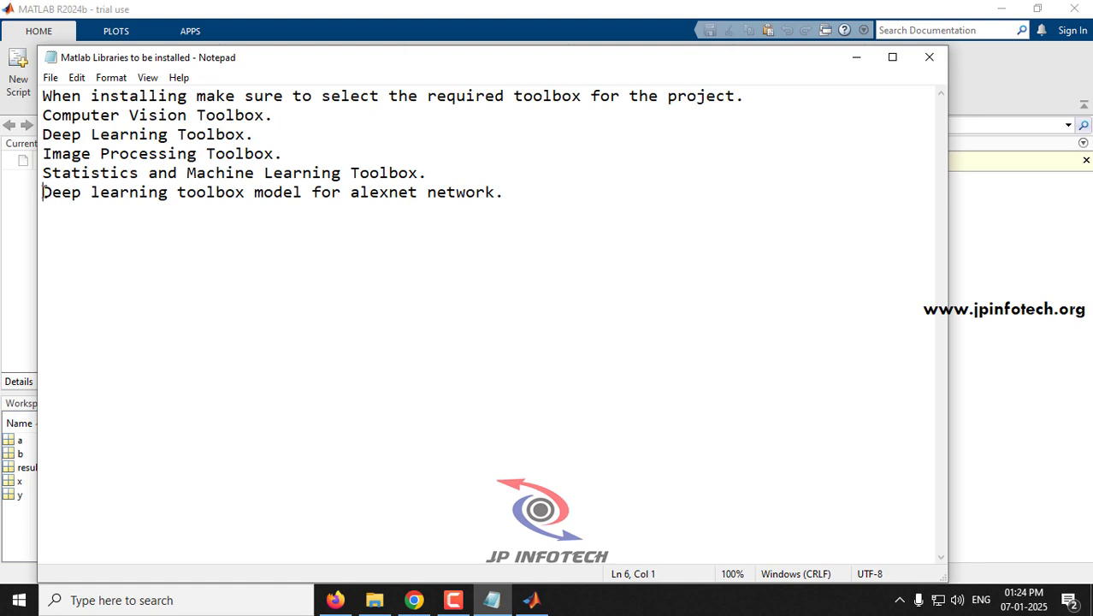
drag(43, 191, 497, 192)
key(ctrl+c)
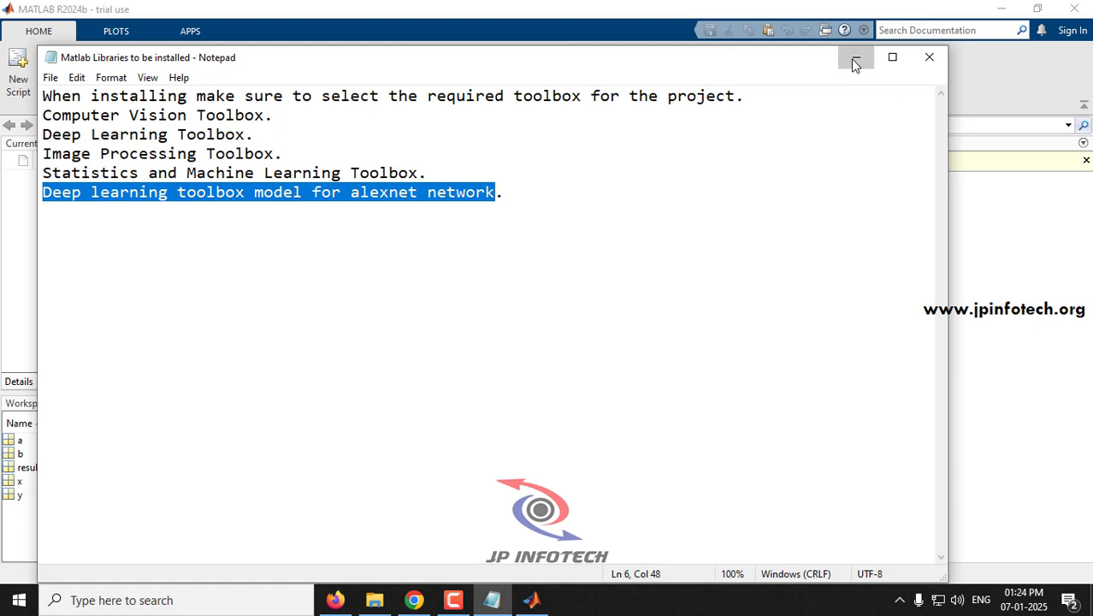
click(853, 61)
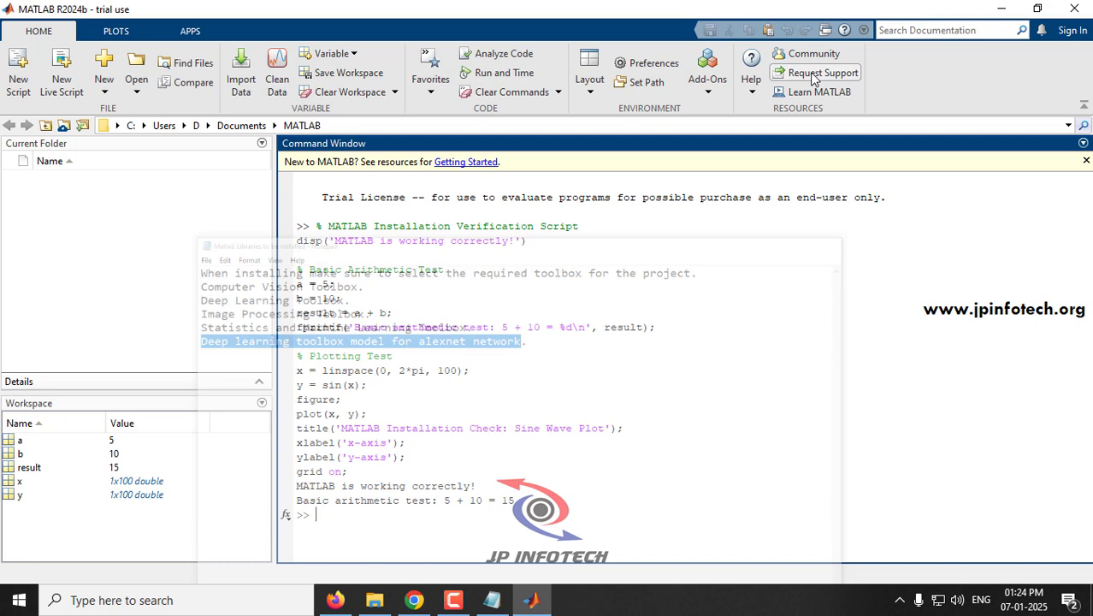
- Search Add-On Explorer for 'Deep learning toolbox model for alexnet network' and open the AlexNet result
click(709, 90)
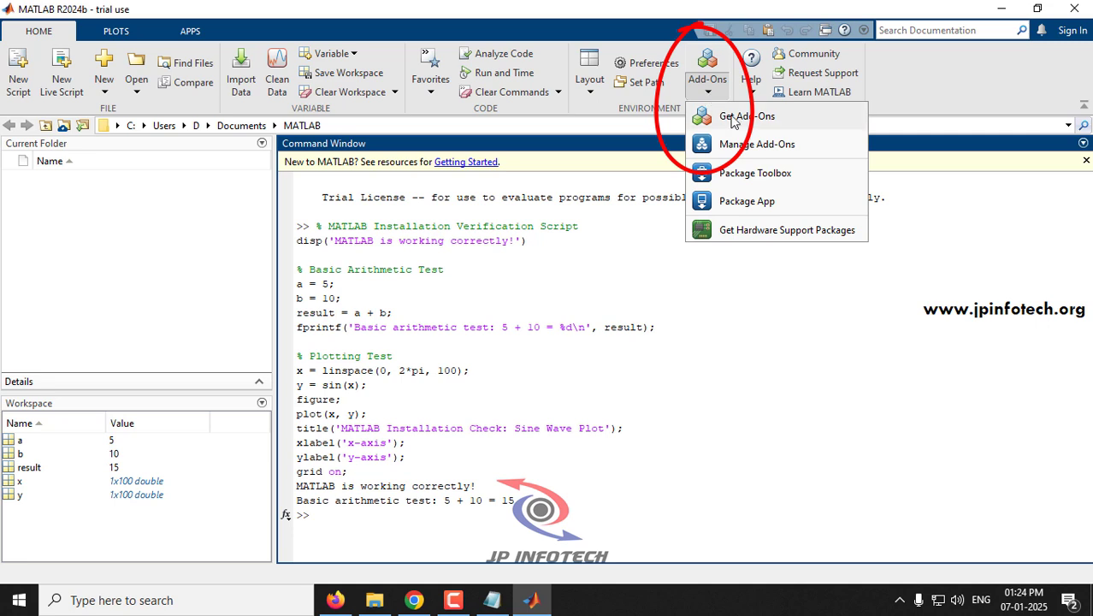
click(731, 122)
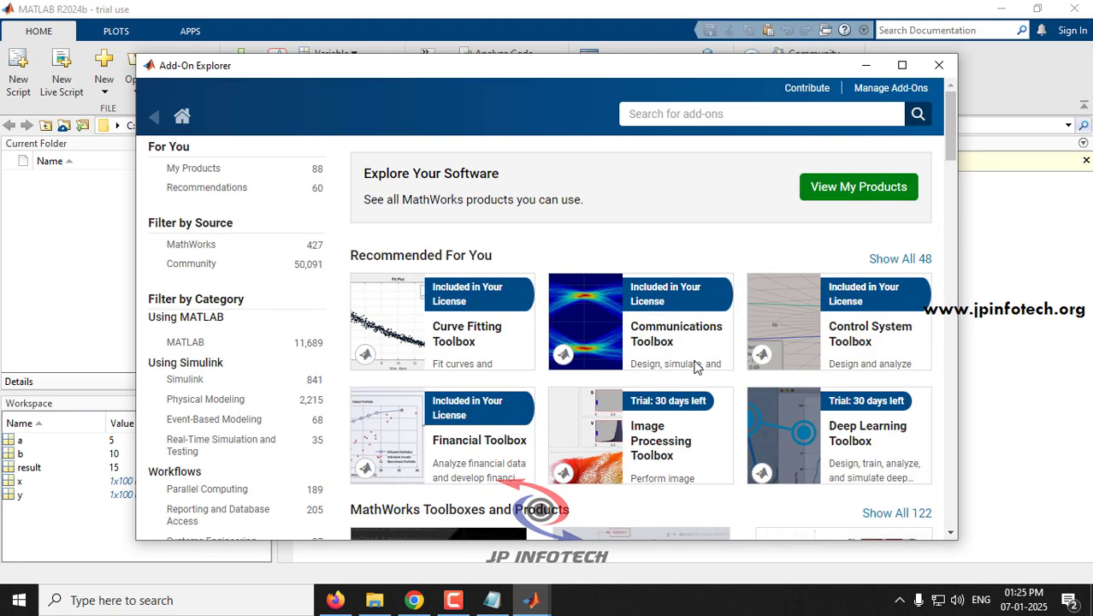
click(680, 114)
key(ctrl+v)
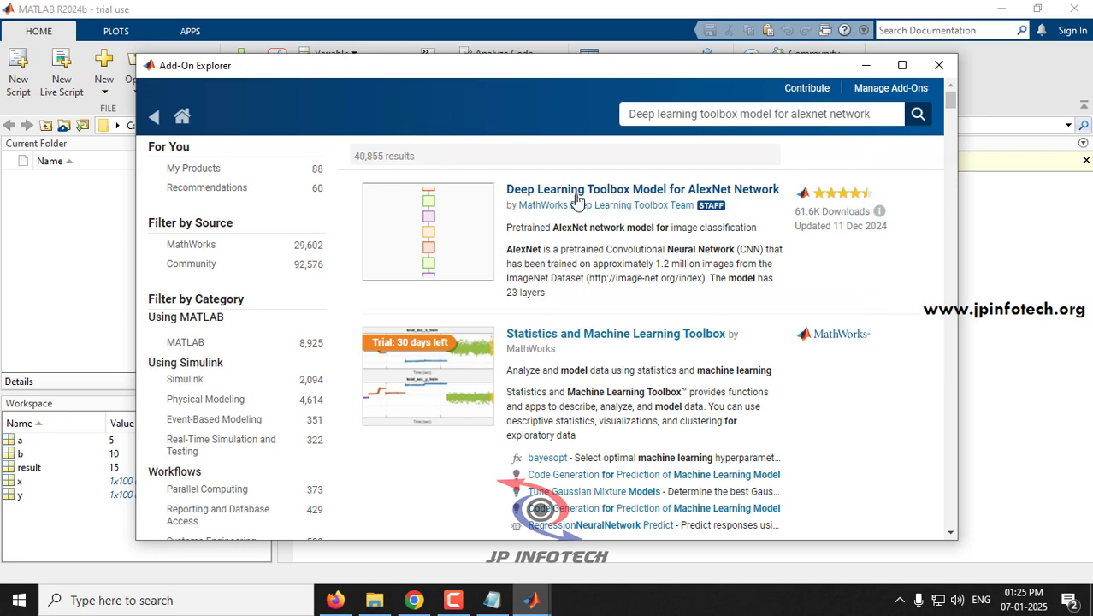
click(577, 192)
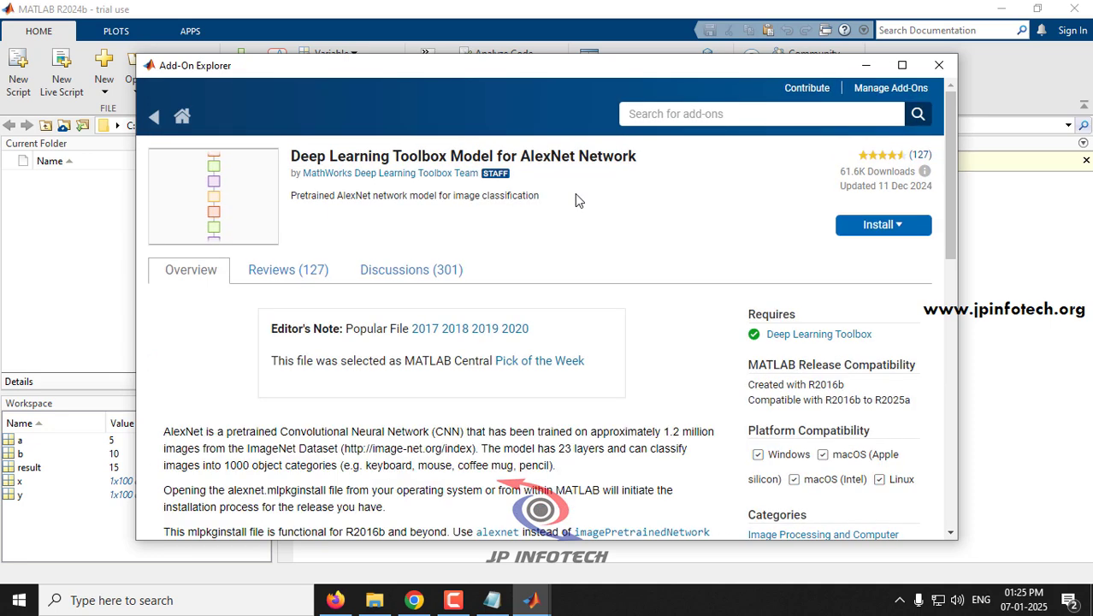
- Choose Install from the AlexNet add-on's Install dropdown
click(891, 228)
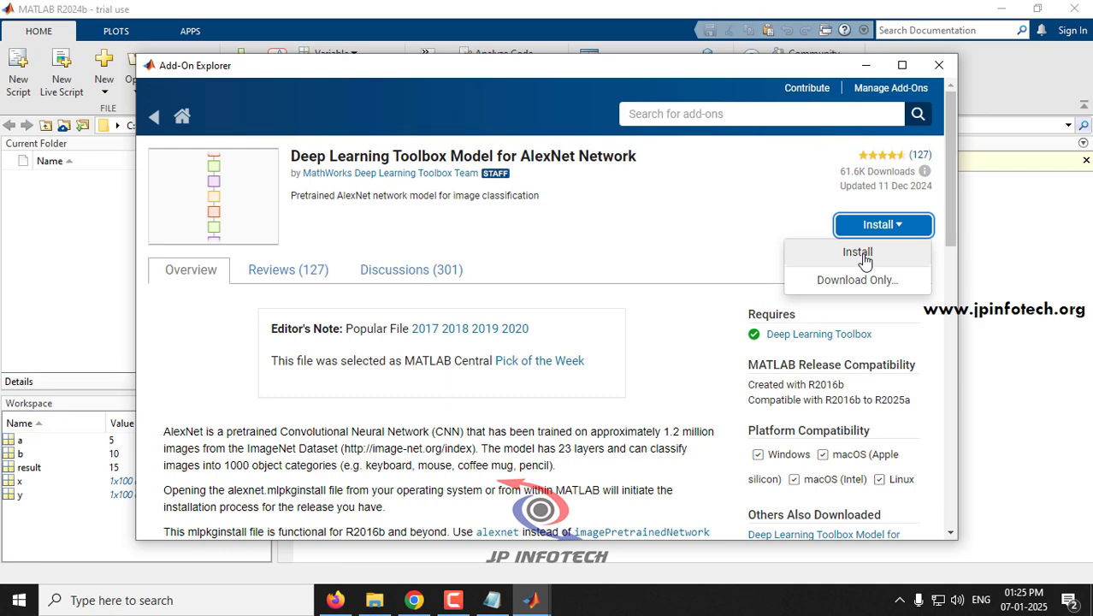
click(864, 255)
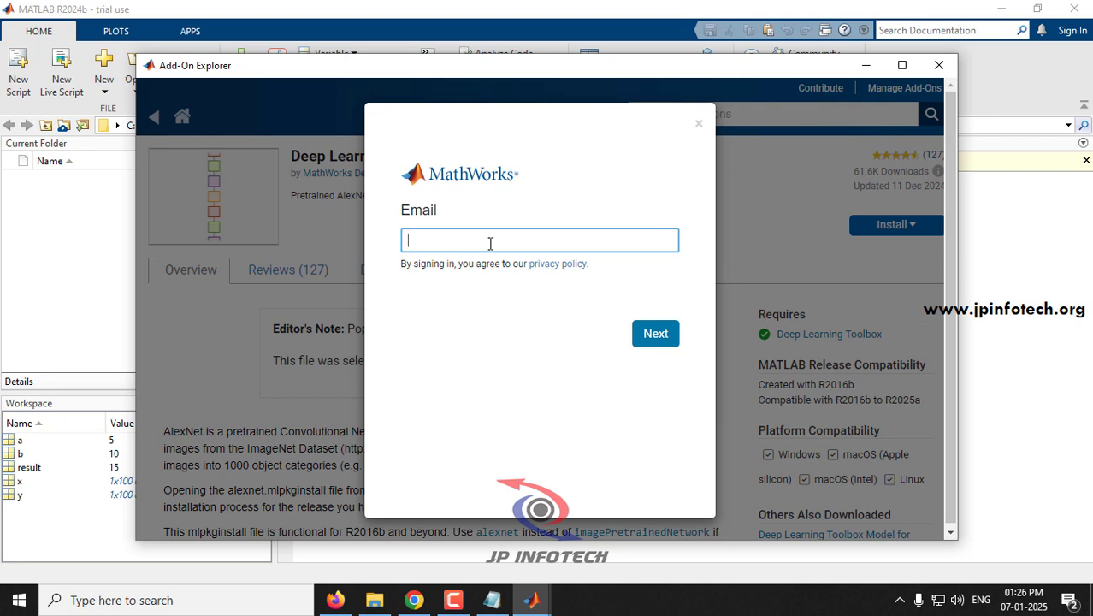
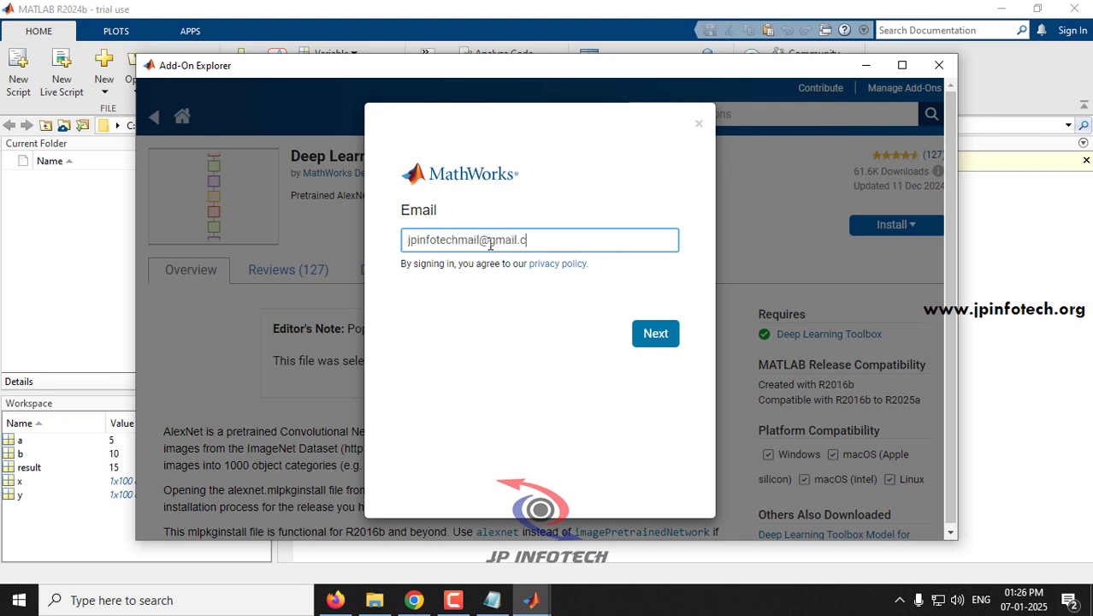
- Sign in with the MathWorks account e-mail and password to continue the AlexNet add-on install
click(657, 333)
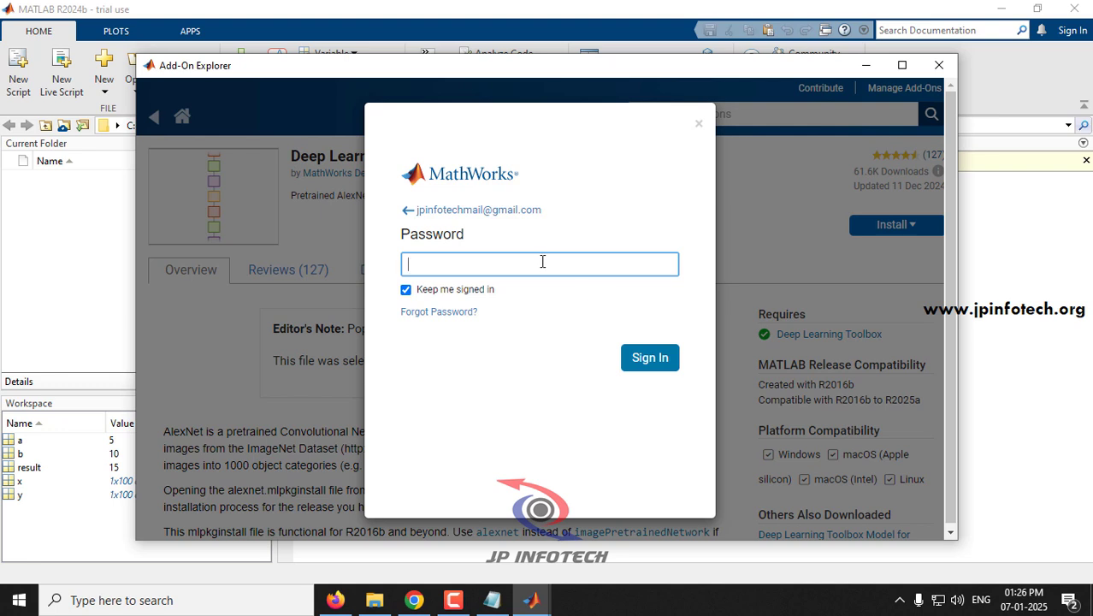
text(••••••••••••••••)
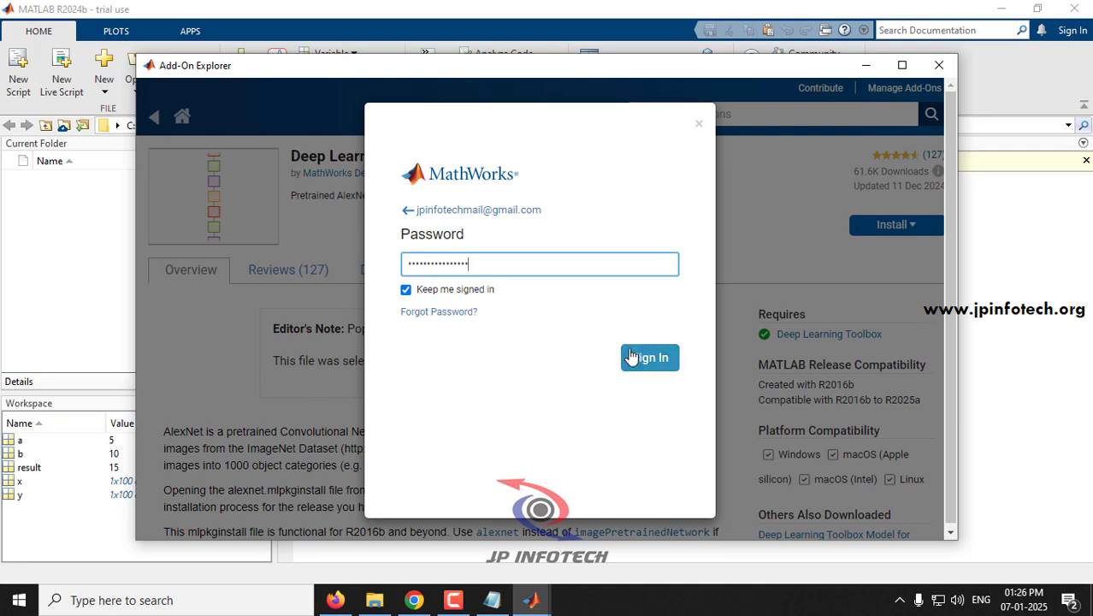
click(631, 357)
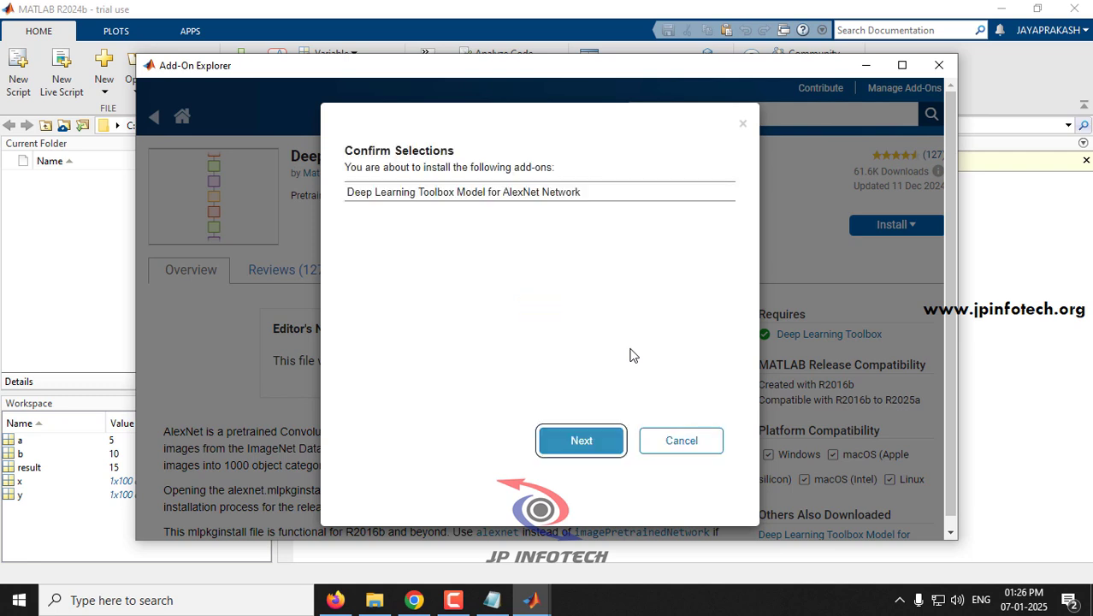
- Accept the license and finish installing AlexNet with Open examples unticked
click(587, 436)
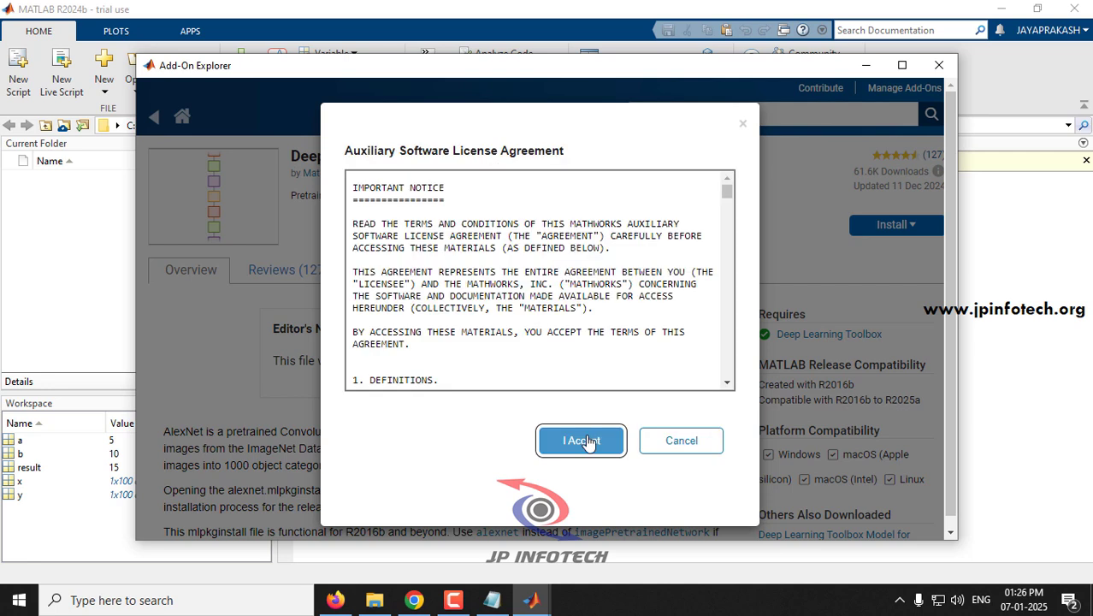
click(595, 445)
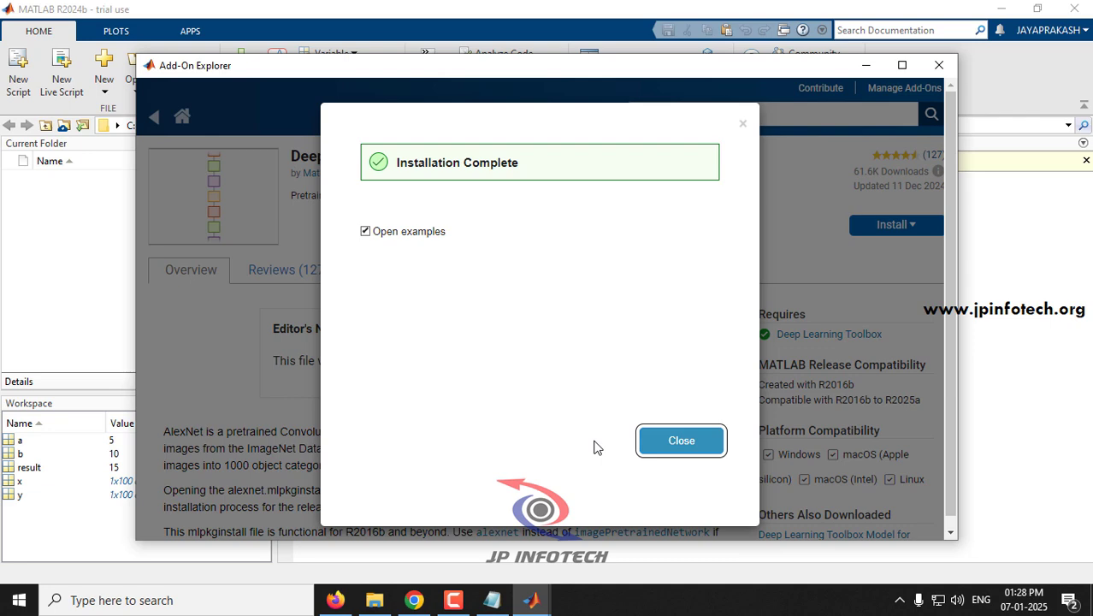
click(378, 233)
click(676, 444)
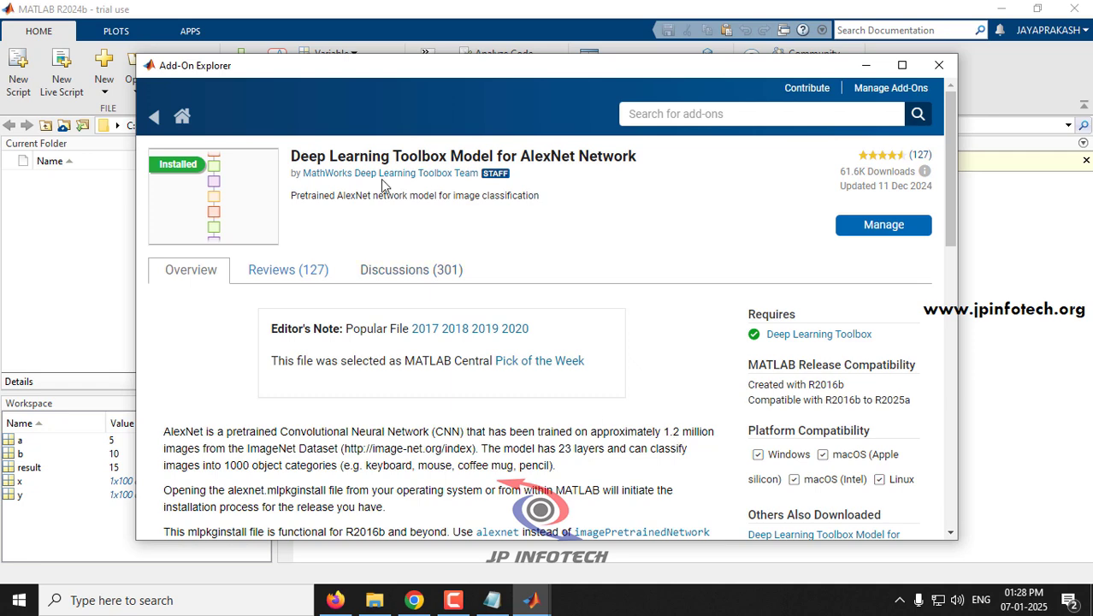
- Close the Add-On Explorer and the Notepad library list, then bring up the Add-Ons options
click(941, 69)
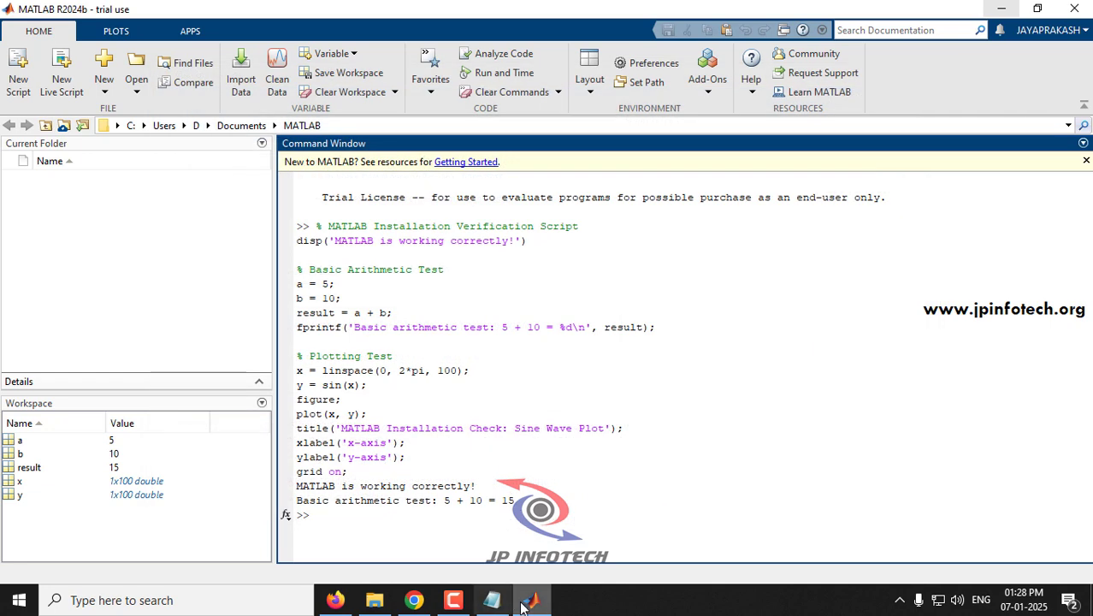
click(494, 601)
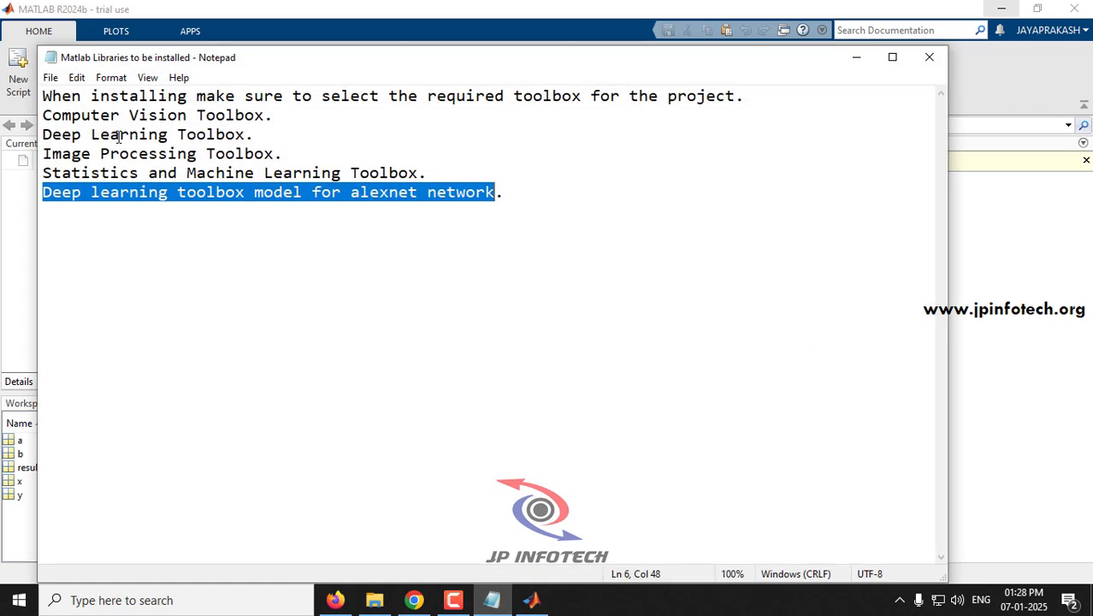
click(929, 56)
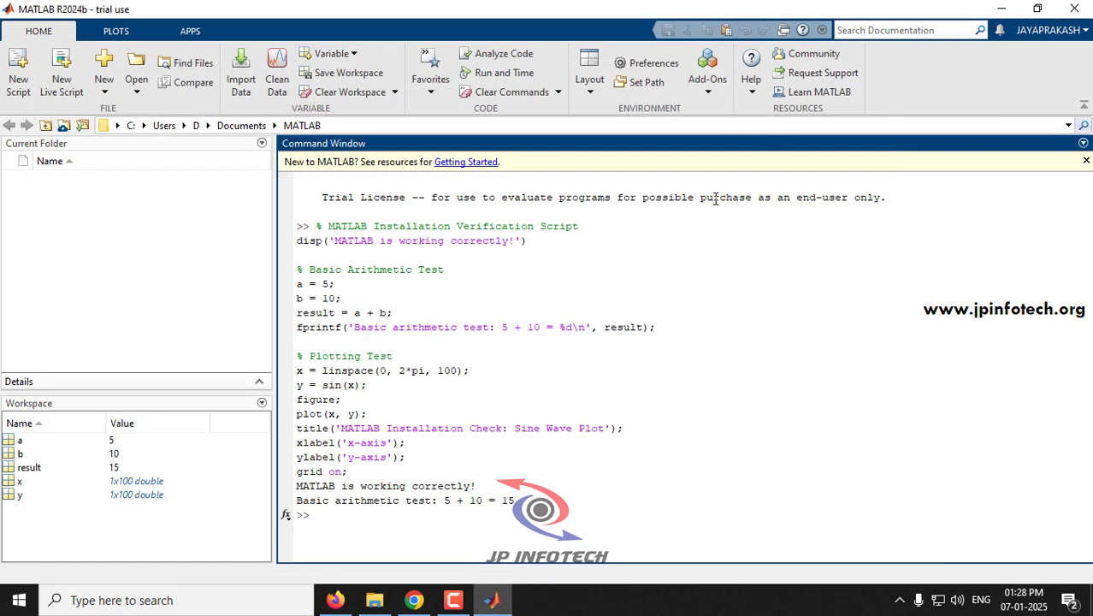
click(707, 86)
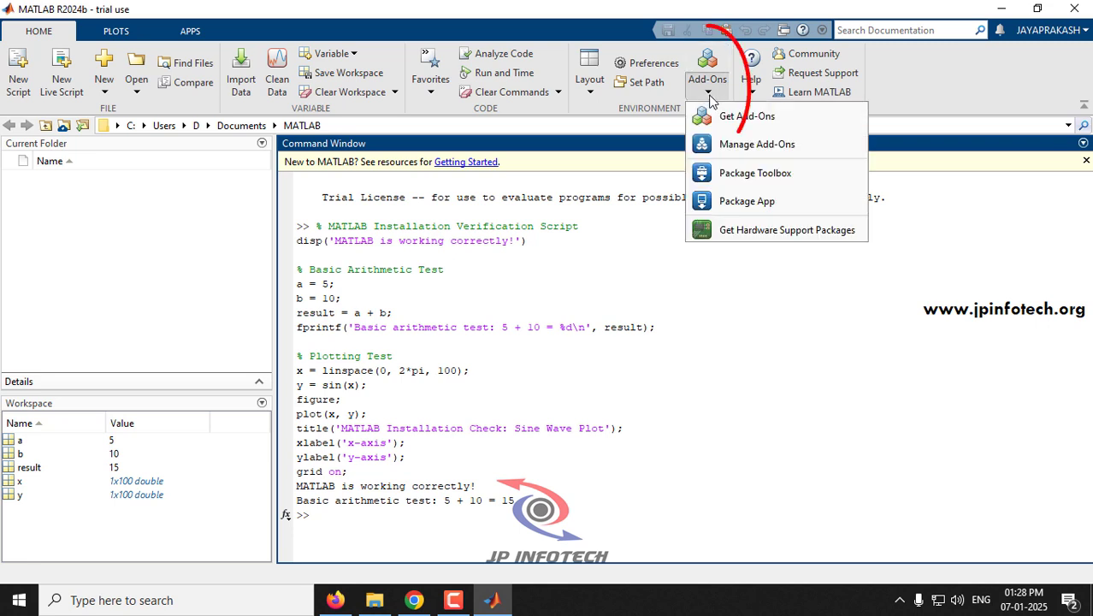
click(749, 149)
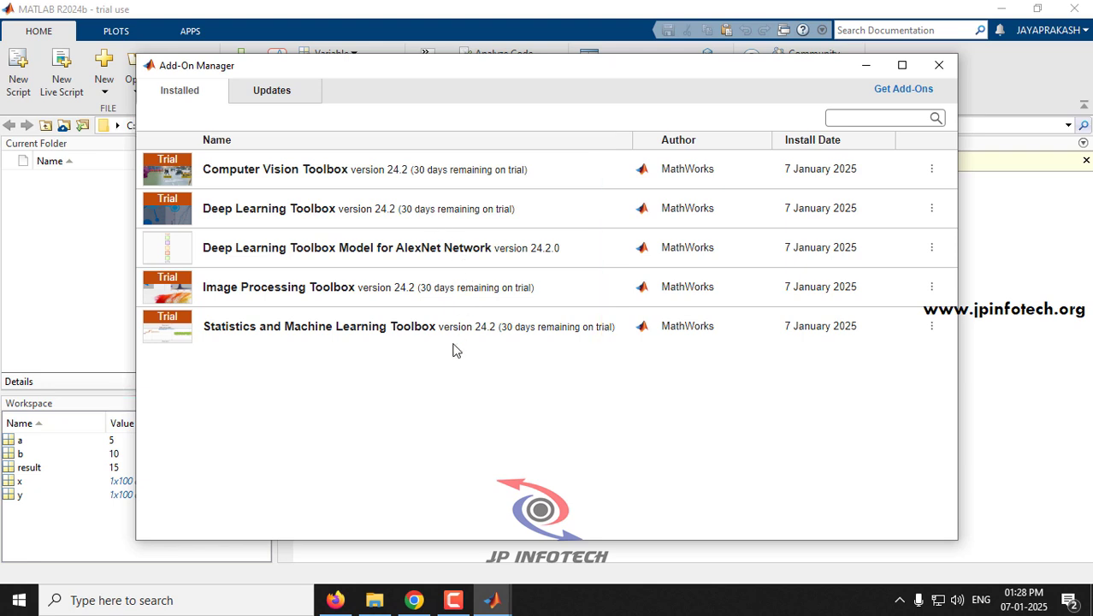
click(939, 68)
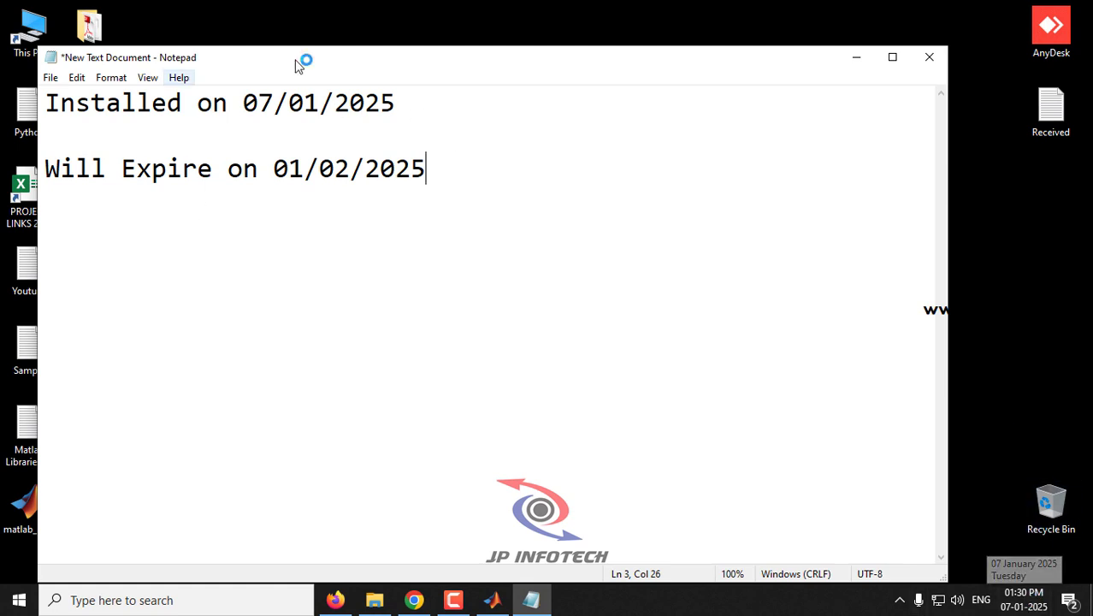
- Change the trial expiry date in the notes from 01/02/2025 to 06/02/2025
drag(410, 96, 242, 94)
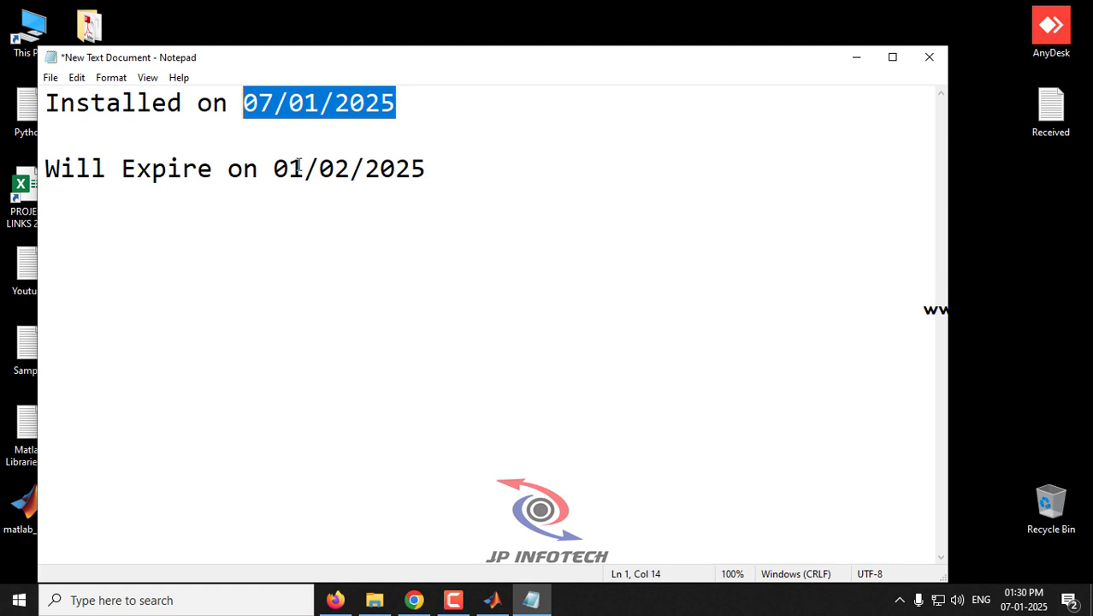
drag(299, 165, 288, 166)
text(6)
key(Right)
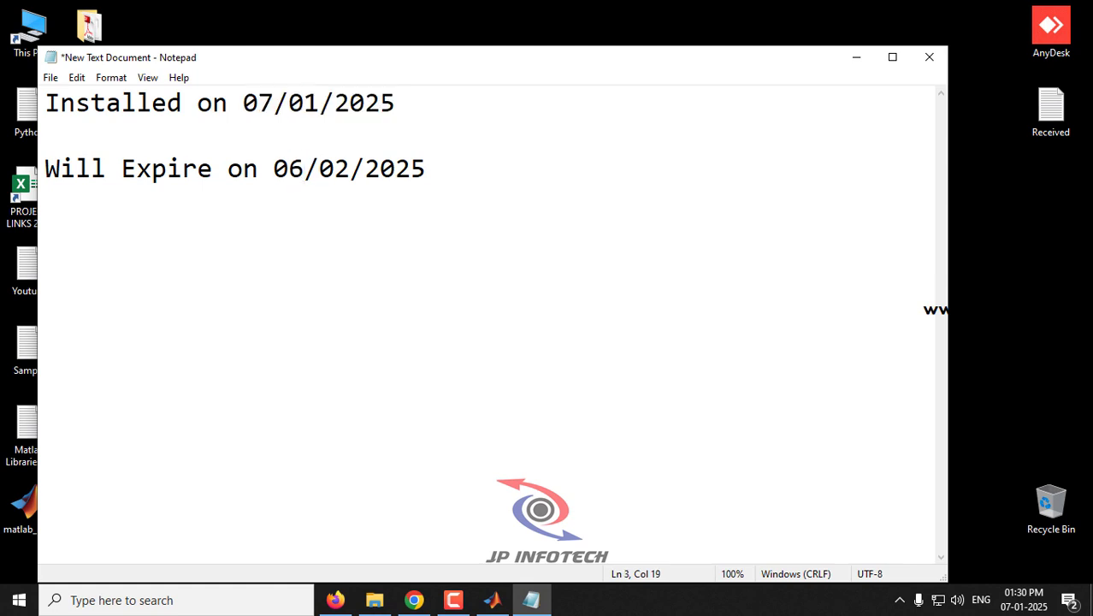
- Add an 'Exams: 06/2025' line below the expiry date and return to the download page
click(426, 168)
key(Return)
key(Return)
text(Exma)
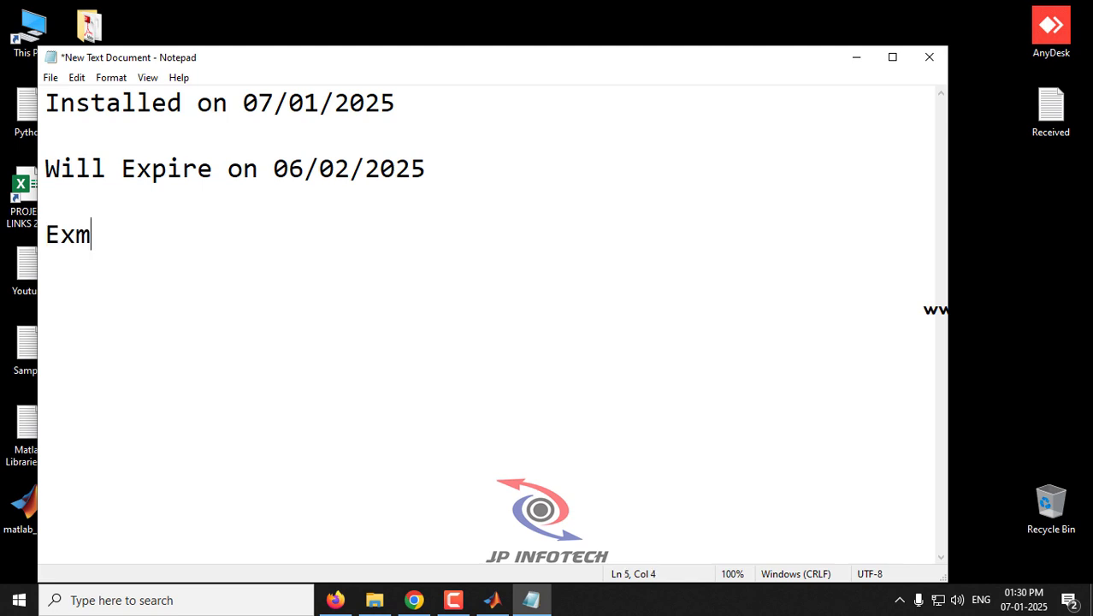
key(BackSpace)
key(BackSpace)
text(ams: )
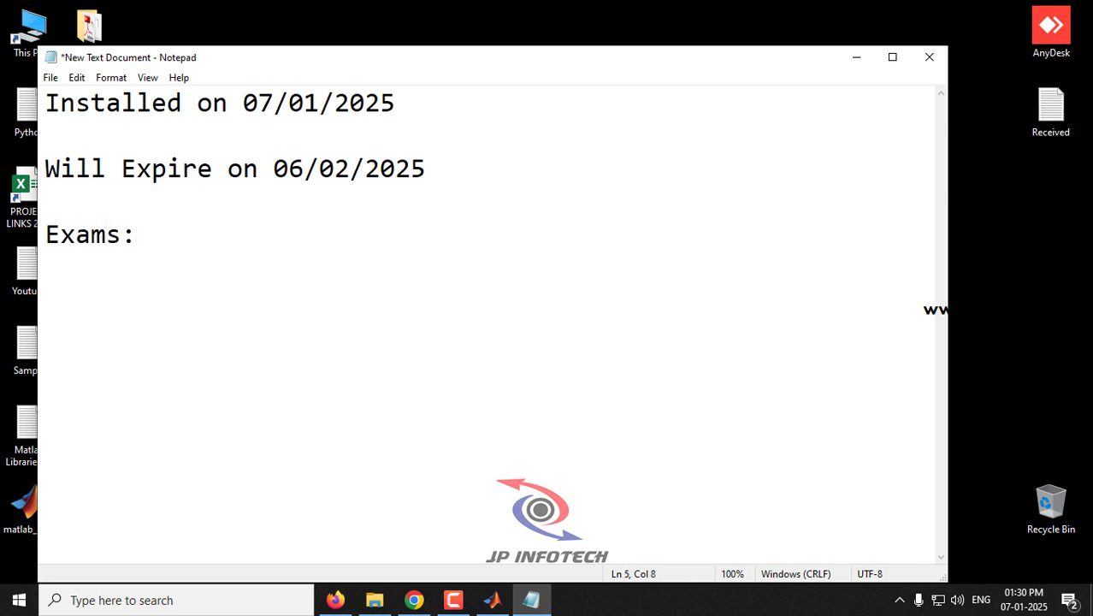
text(06/2025)
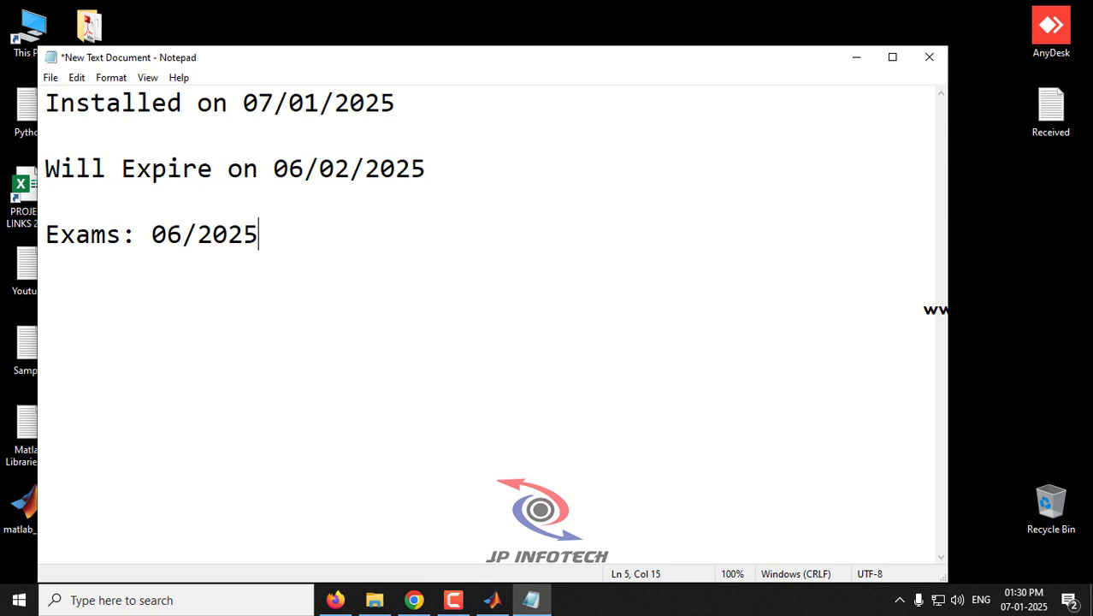
click(419, 599)
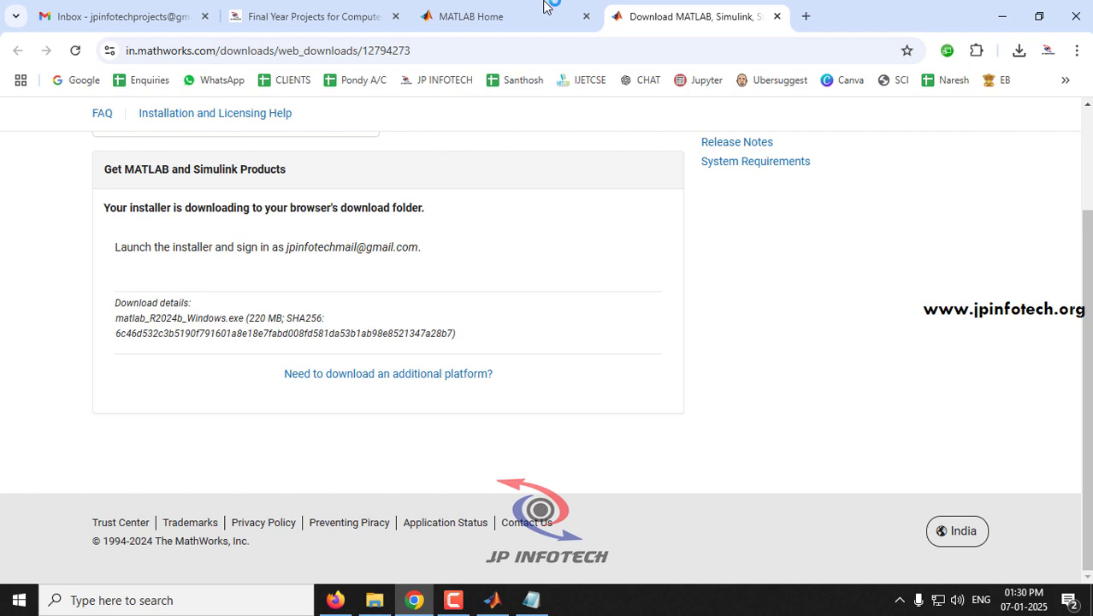
- Go from the MATLAB Home trial tab to the MATLAB product page and scroll to its footer
scroll(770, 303, up, 2)
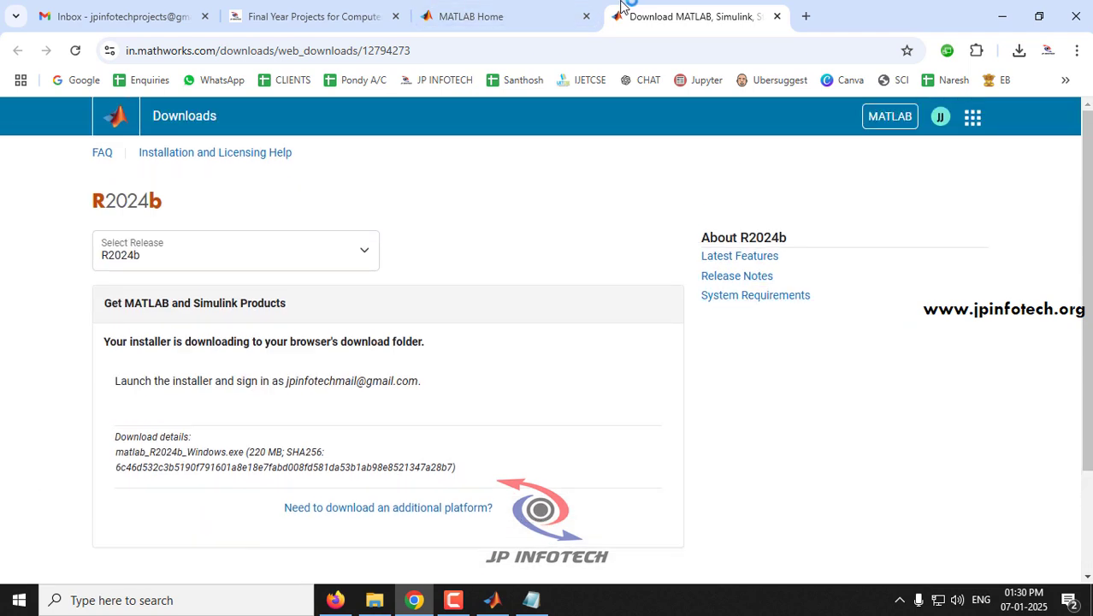
click(567, 9)
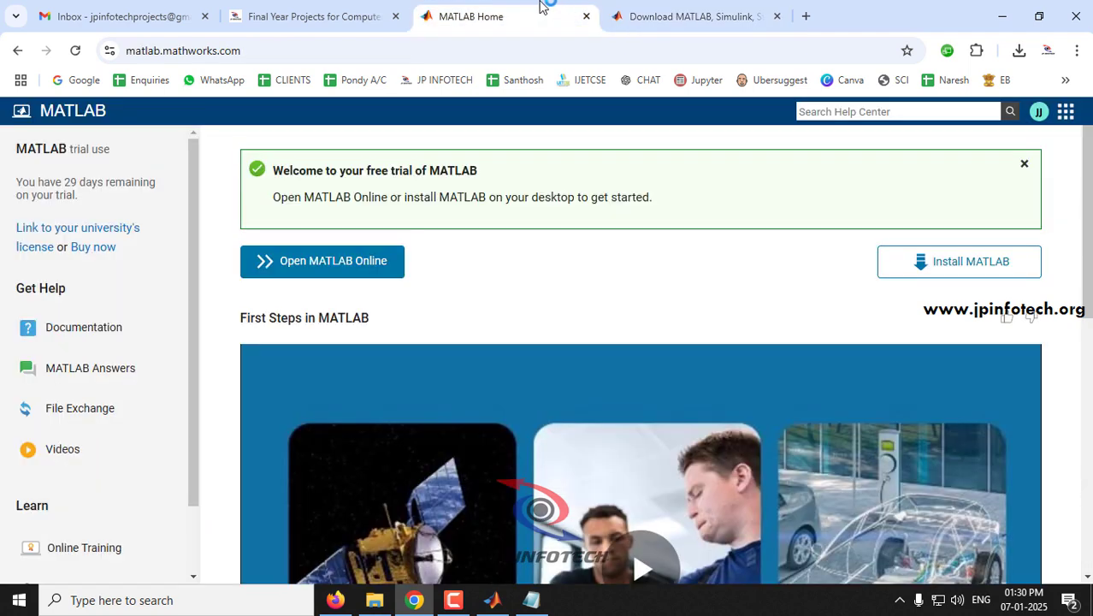
click(65, 114)
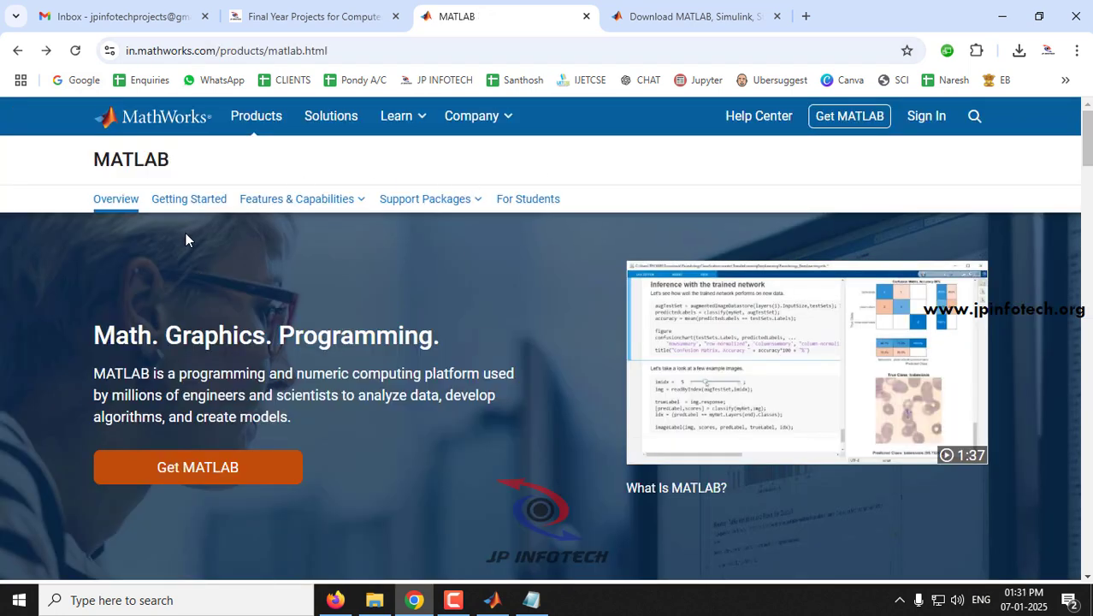
drag(1087, 137, 1088, 543)
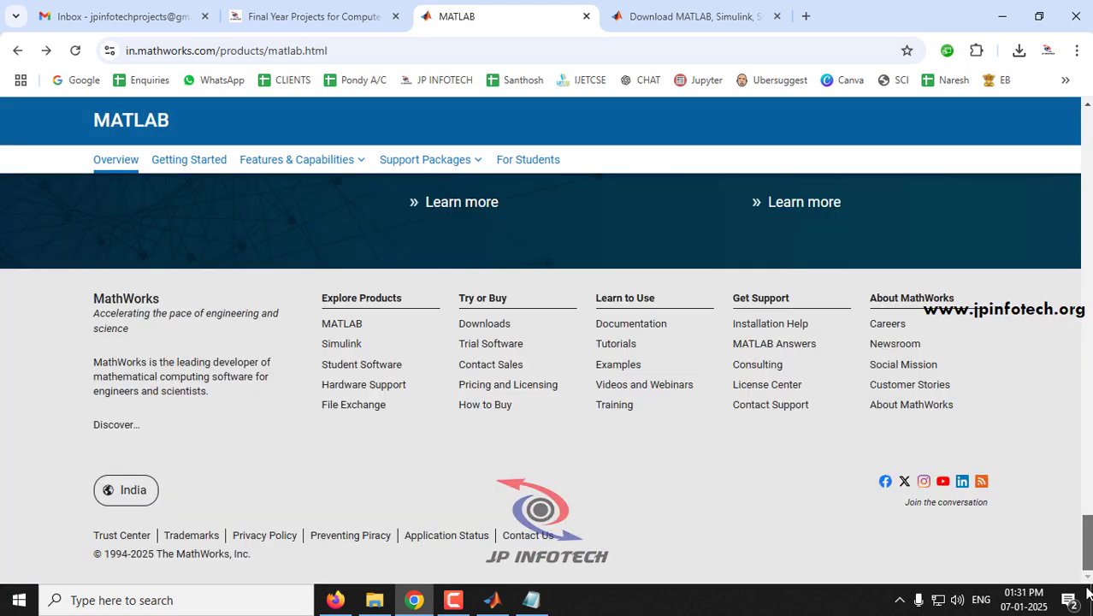
- Open MATLAB for Students and highlight the Campus-Wide Access and Student Suite headings
click(383, 373)
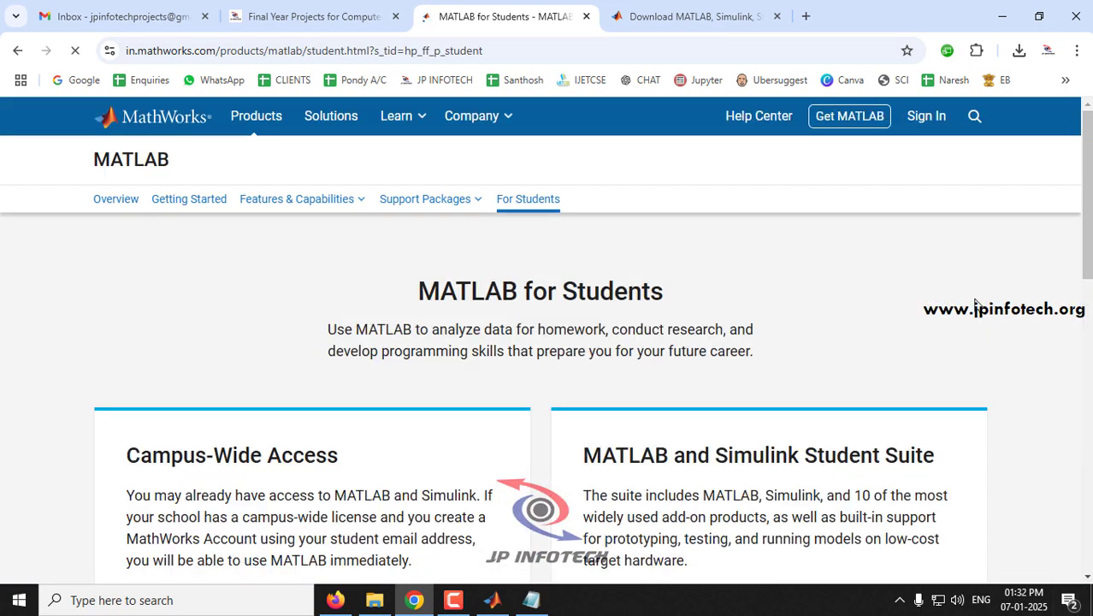
scroll(827, 358, down, 2)
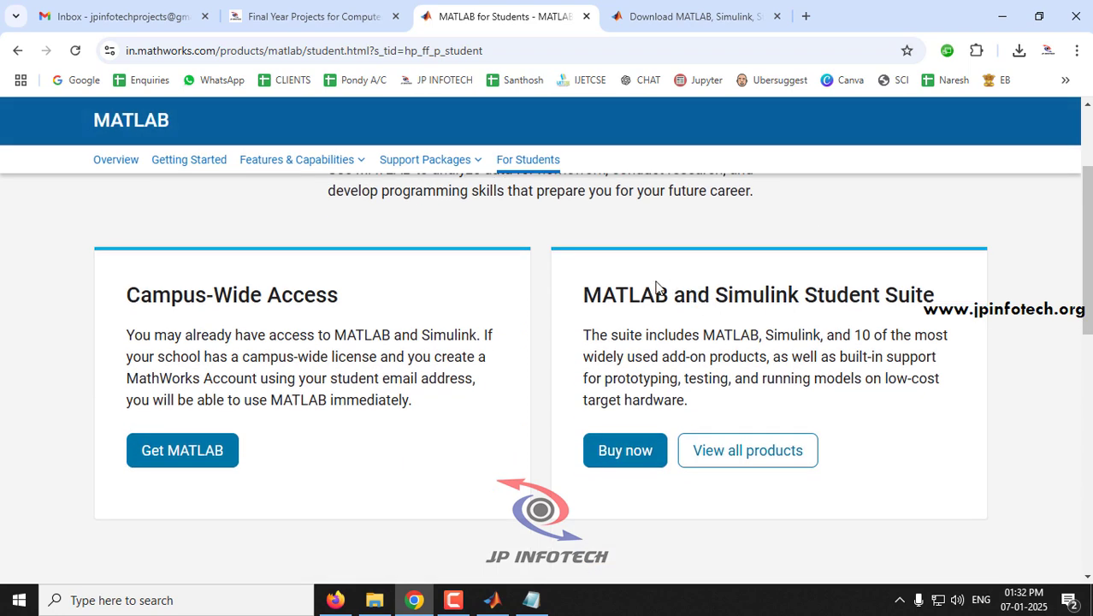
drag(129, 297, 349, 304)
drag(583, 295, 943, 313)
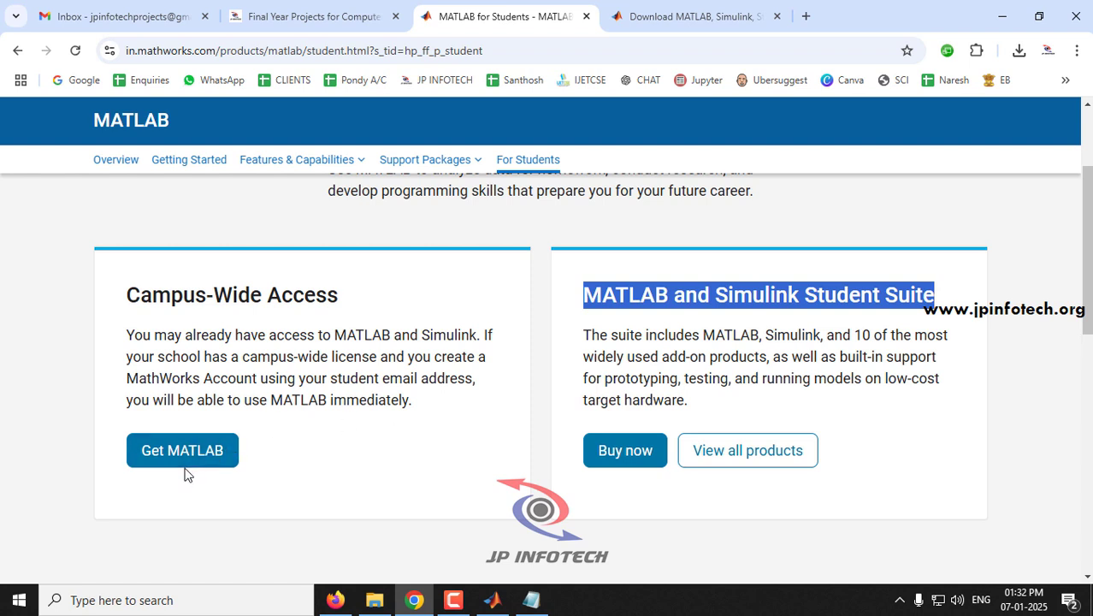
click(866, 334)
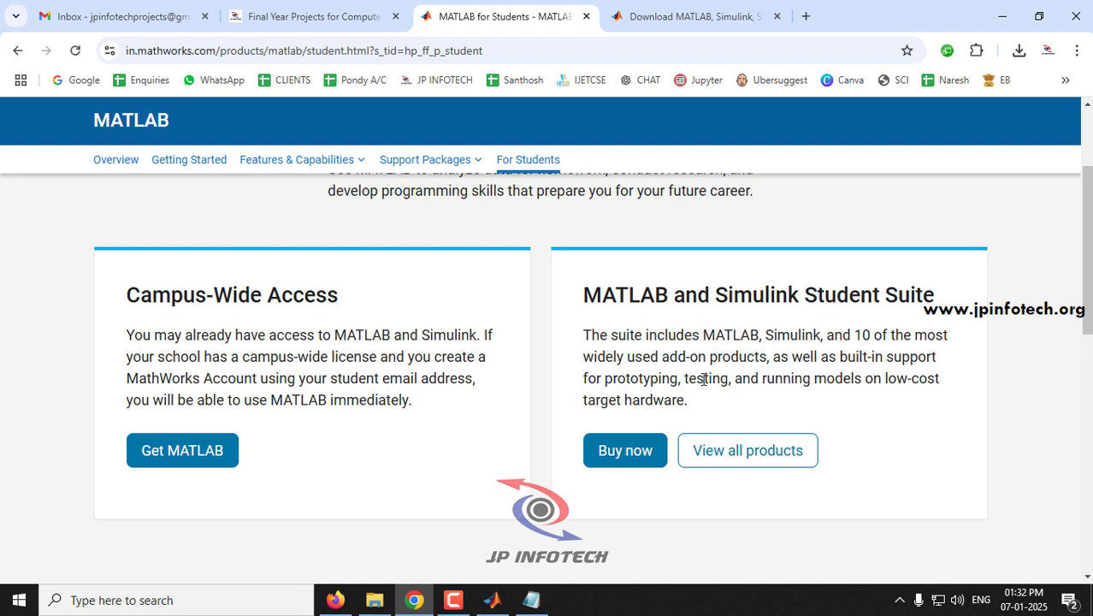
- Open the Student Suite Buy now page, highlight its USD 35.00 and USD 5.00 prices, then go to jpinfotech.org
click(629, 457)
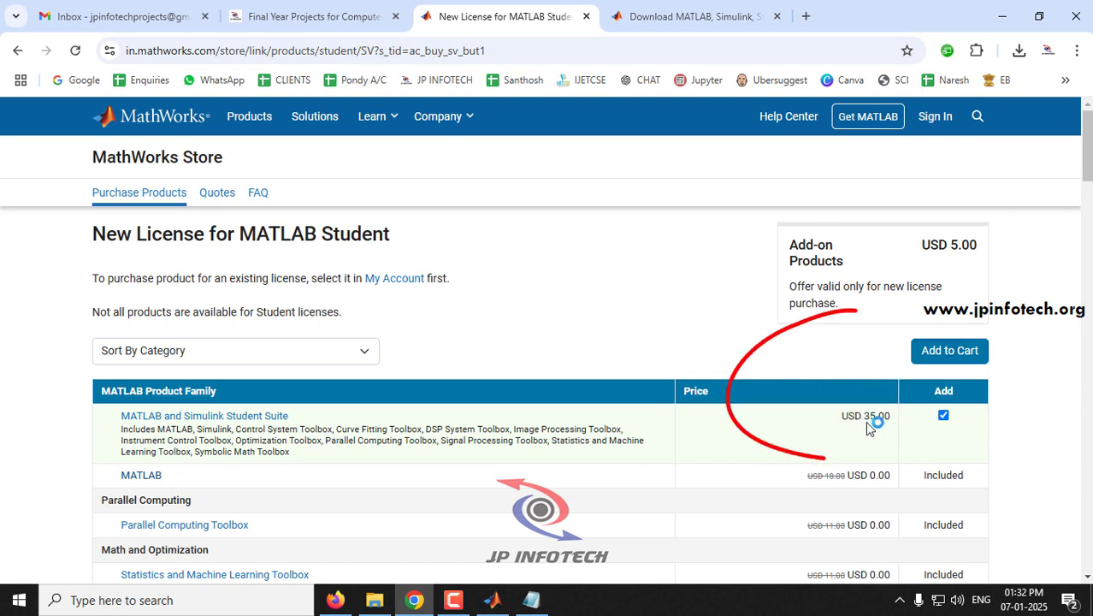
drag(865, 417, 896, 424)
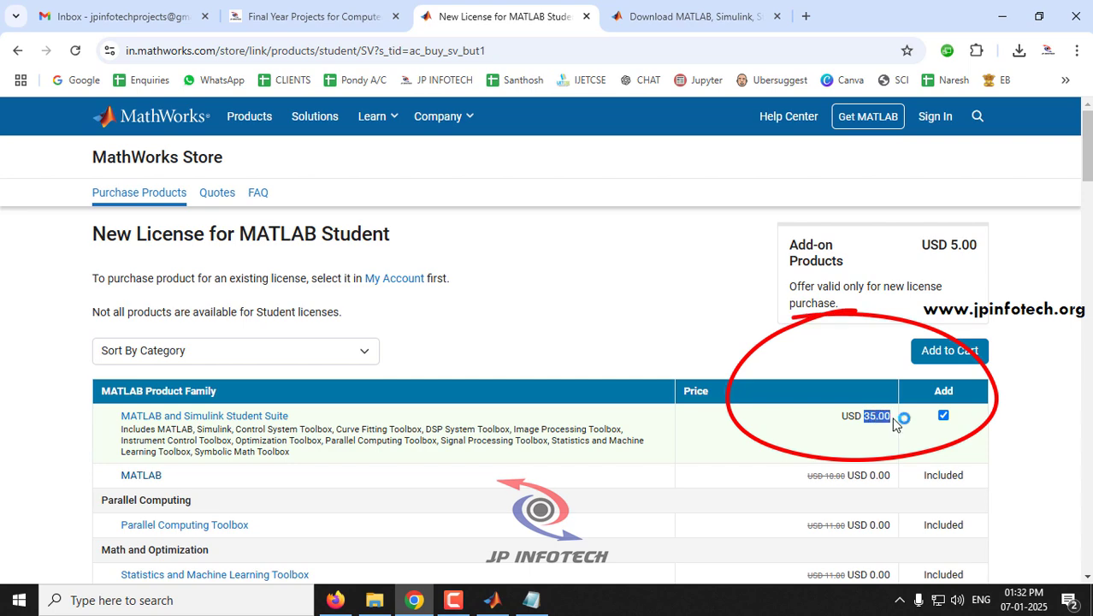
drag(951, 245, 977, 246)
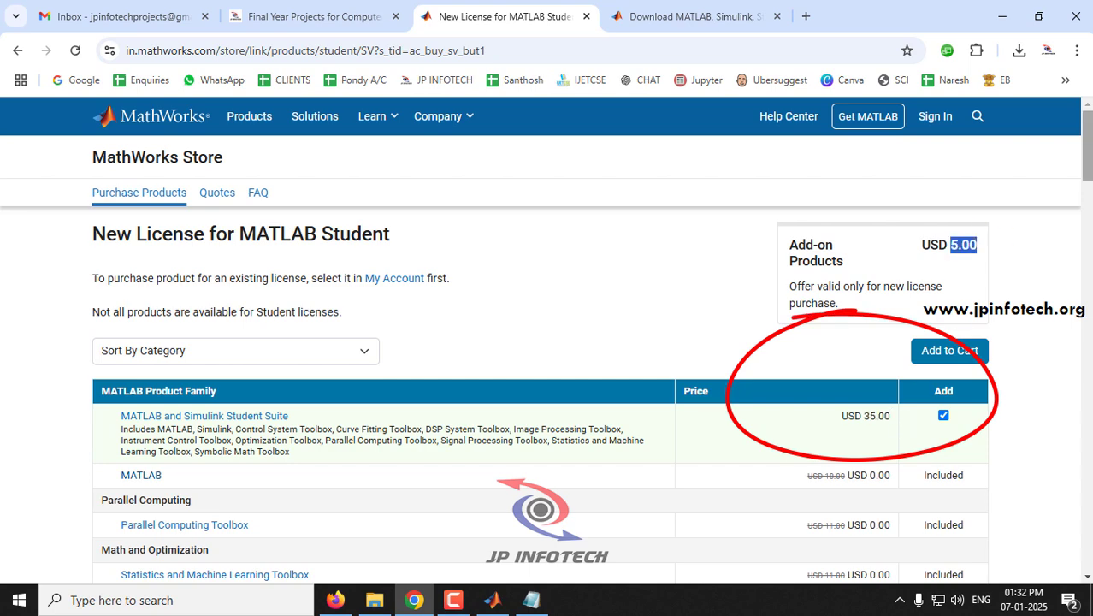
drag(1086, 176, 1087, 144)
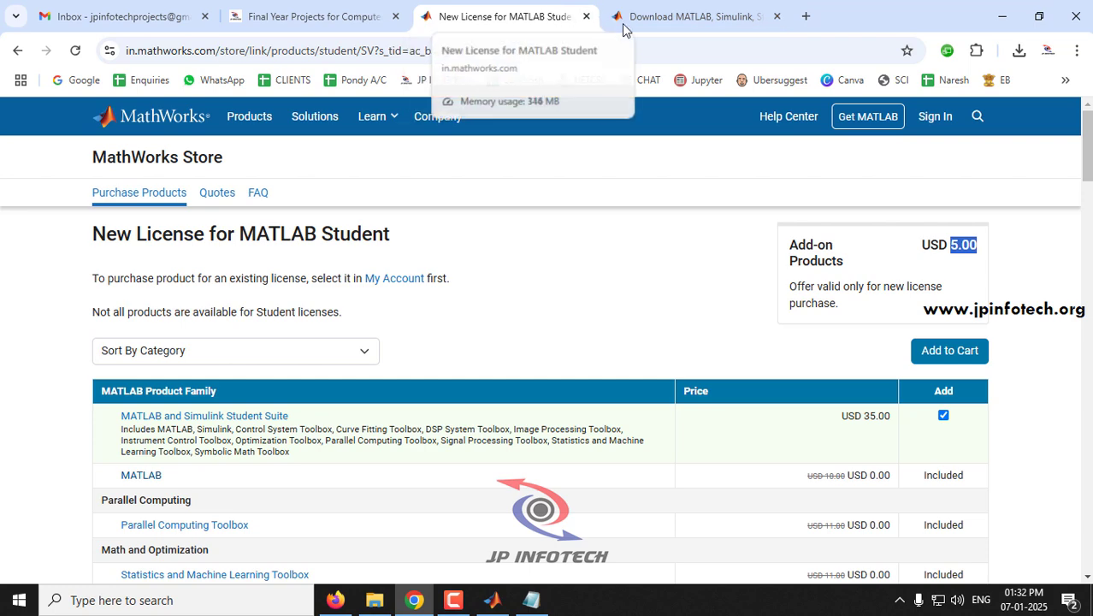
click(308, 16)
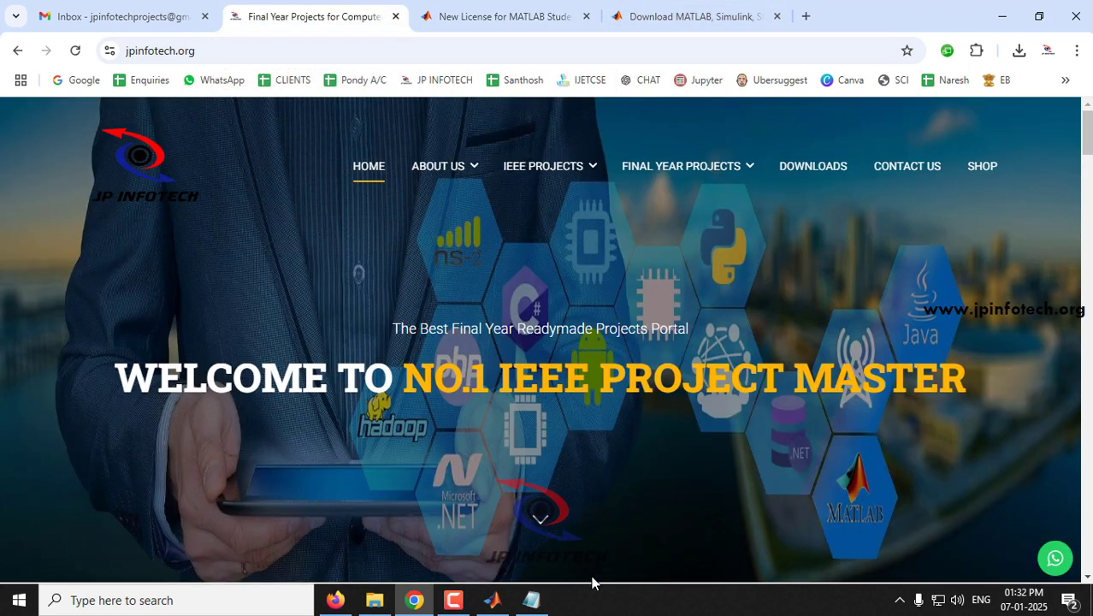
- Hide Chrome and MATLAB, highlight the exam date 06/2025 in the notes, then minimize Notepad
key(super+d)
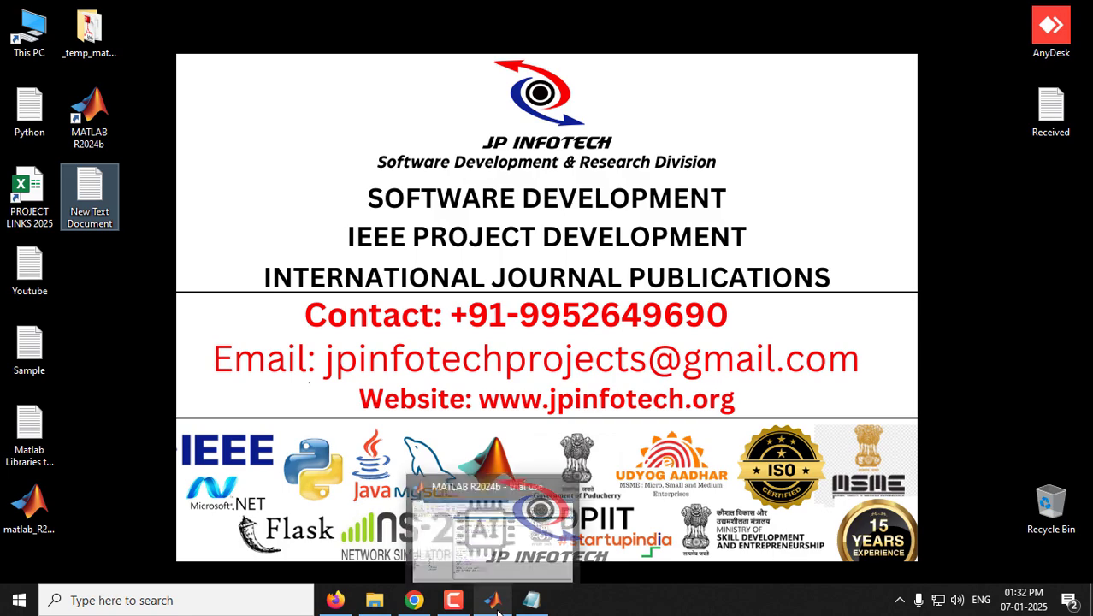
click(495, 603)
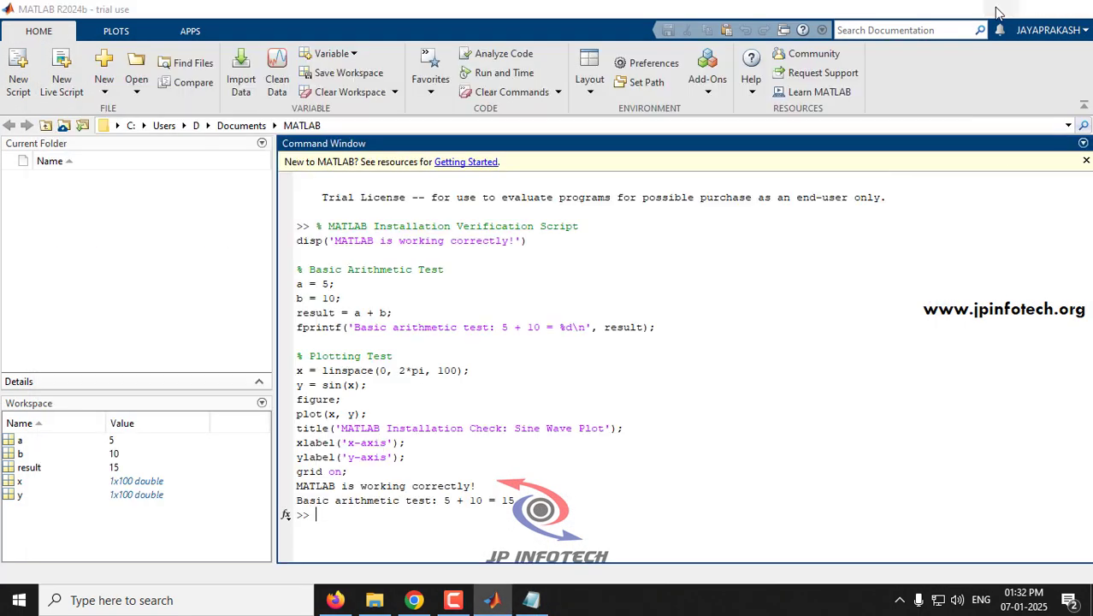
click(998, 12)
click(152, 235)
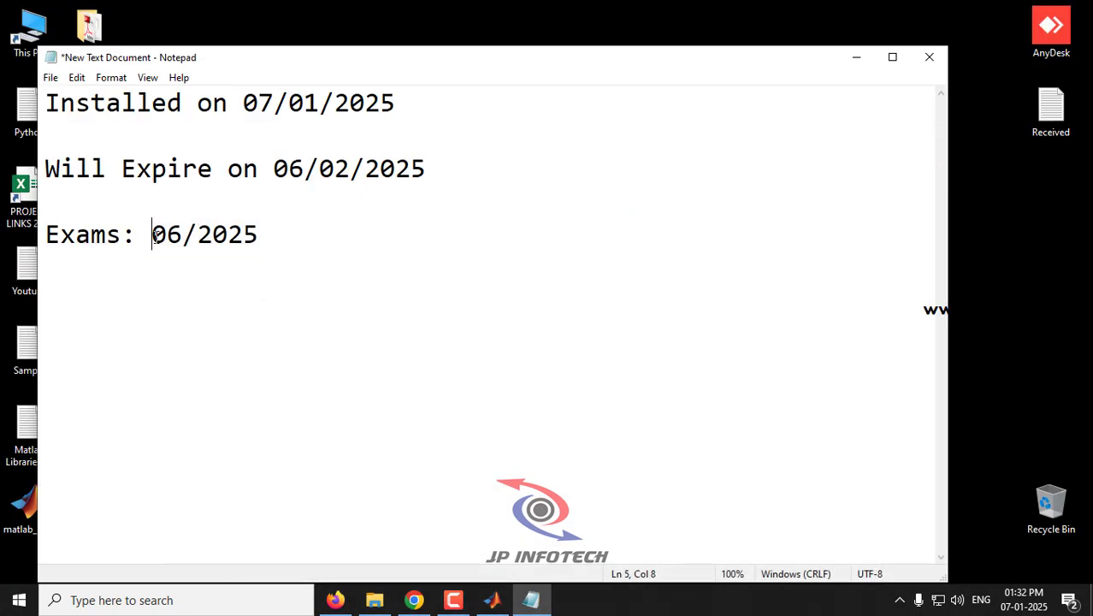
drag(152, 235, 261, 235)
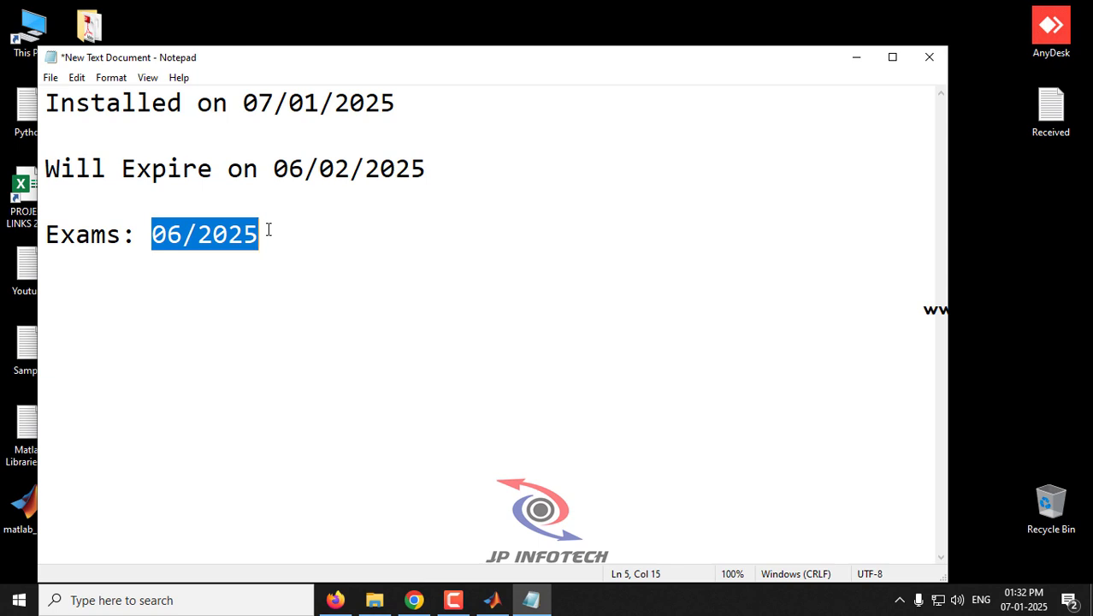
click(855, 57)
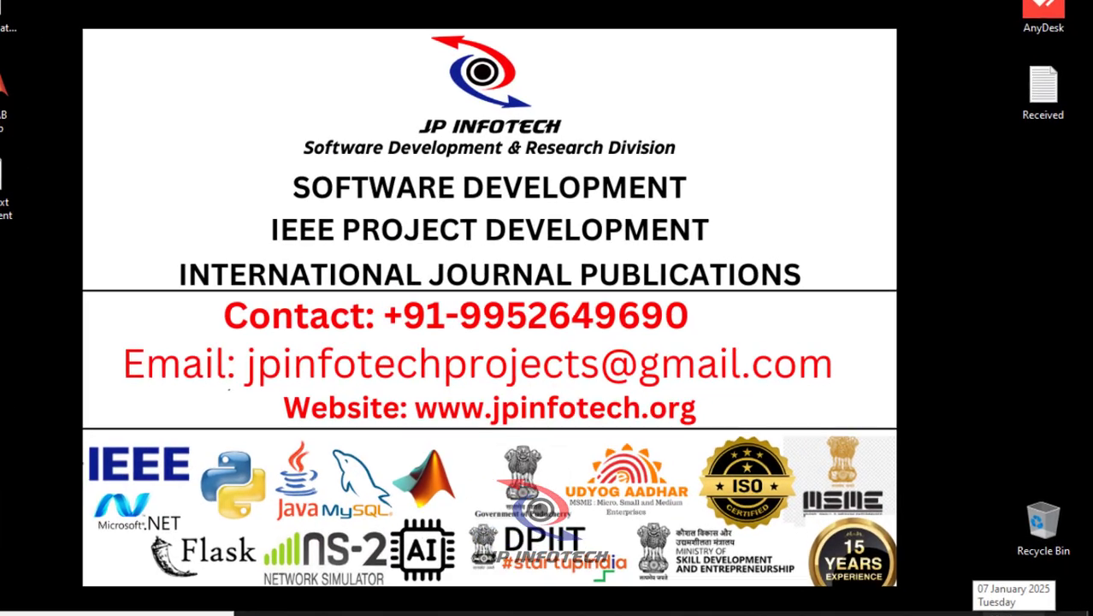
- Turn off automatic time in Date & time settings and try setting the month to June, then May
right_click(1029, 606)
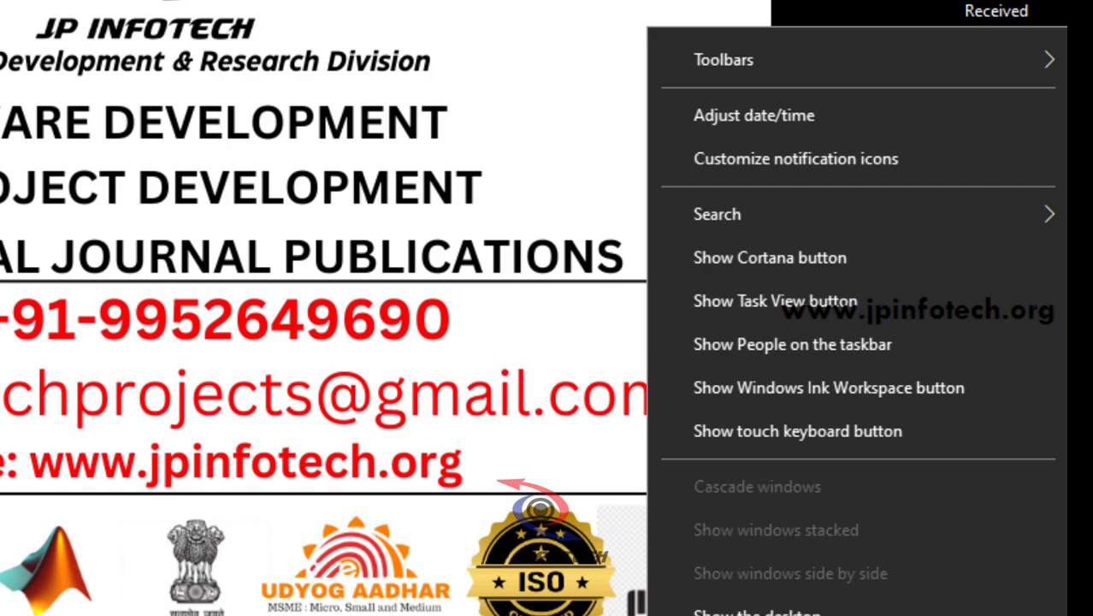
click(779, 106)
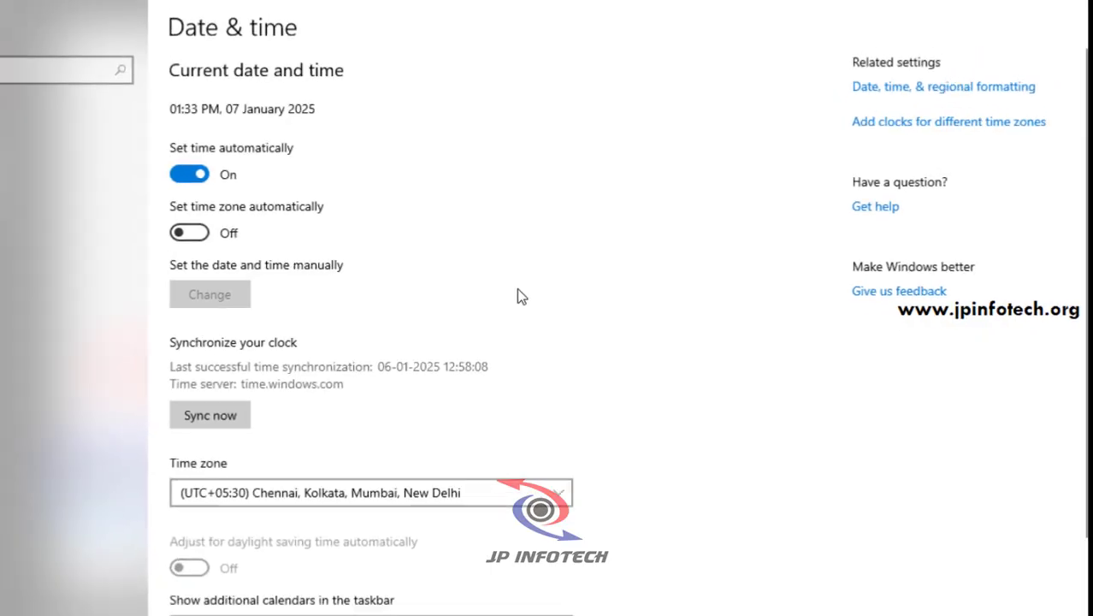
click(184, 178)
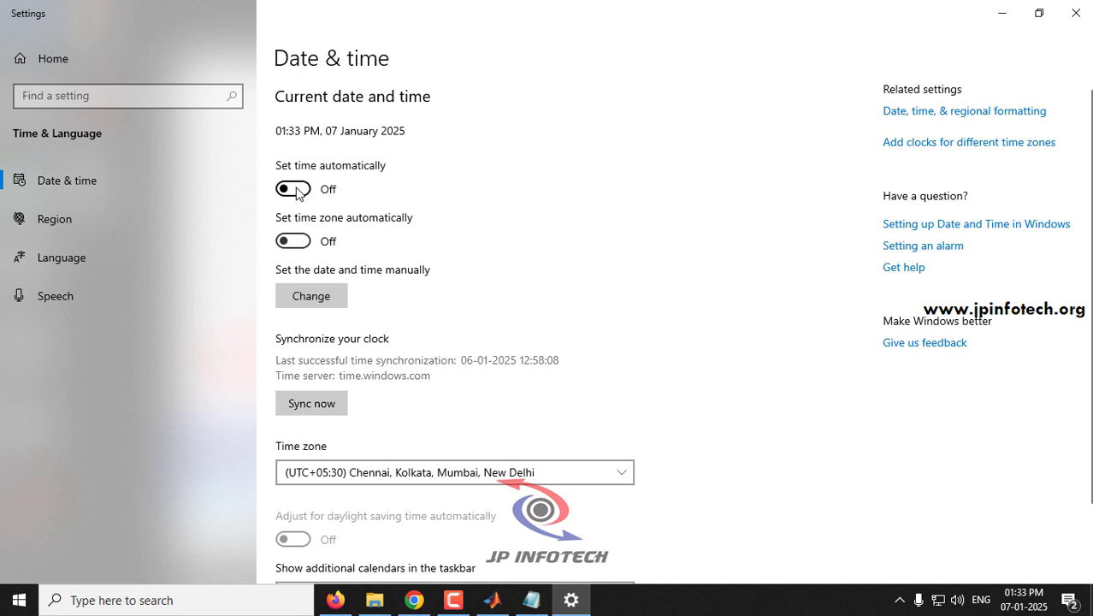
click(305, 299)
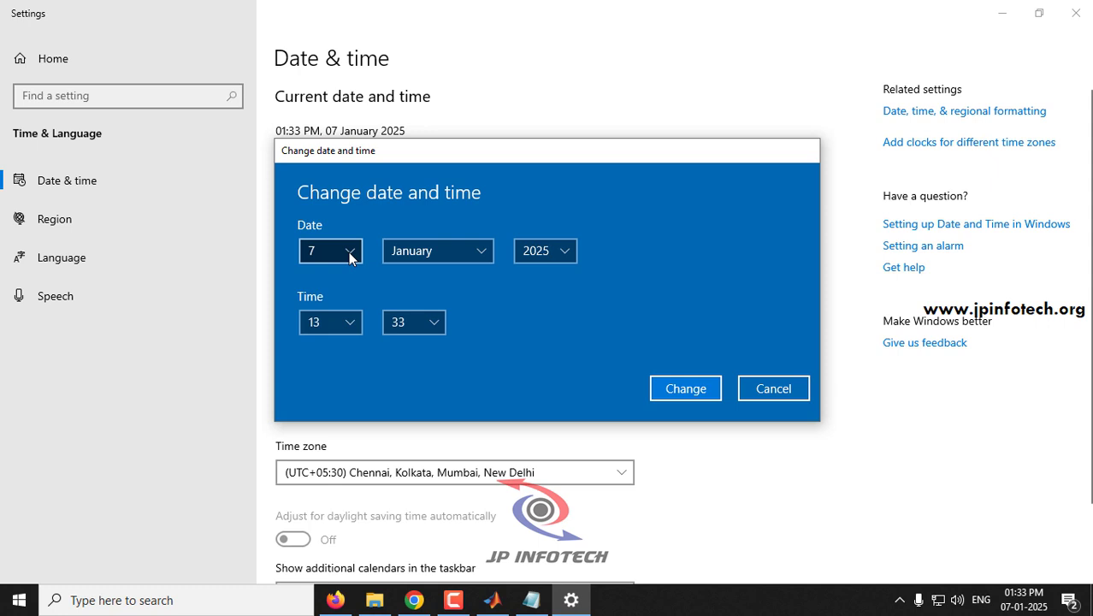
click(437, 258)
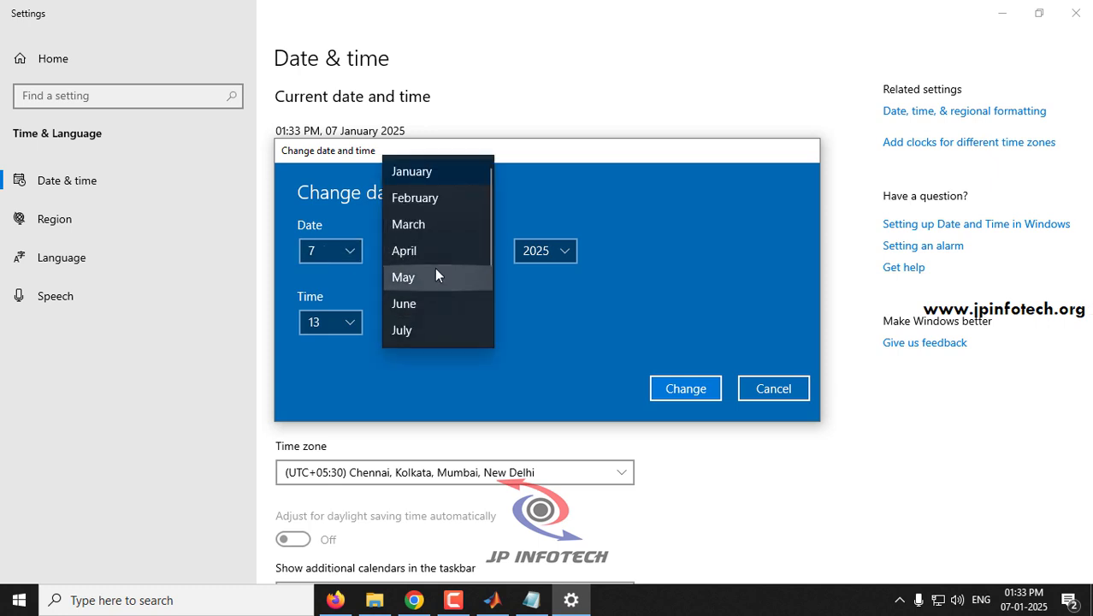
click(427, 303)
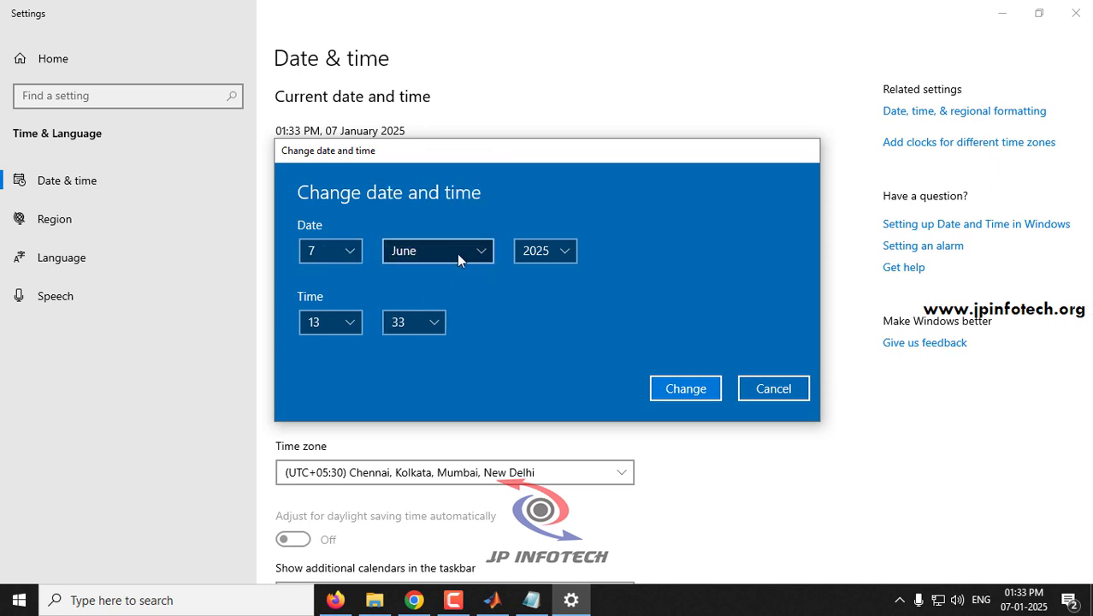
click(457, 253)
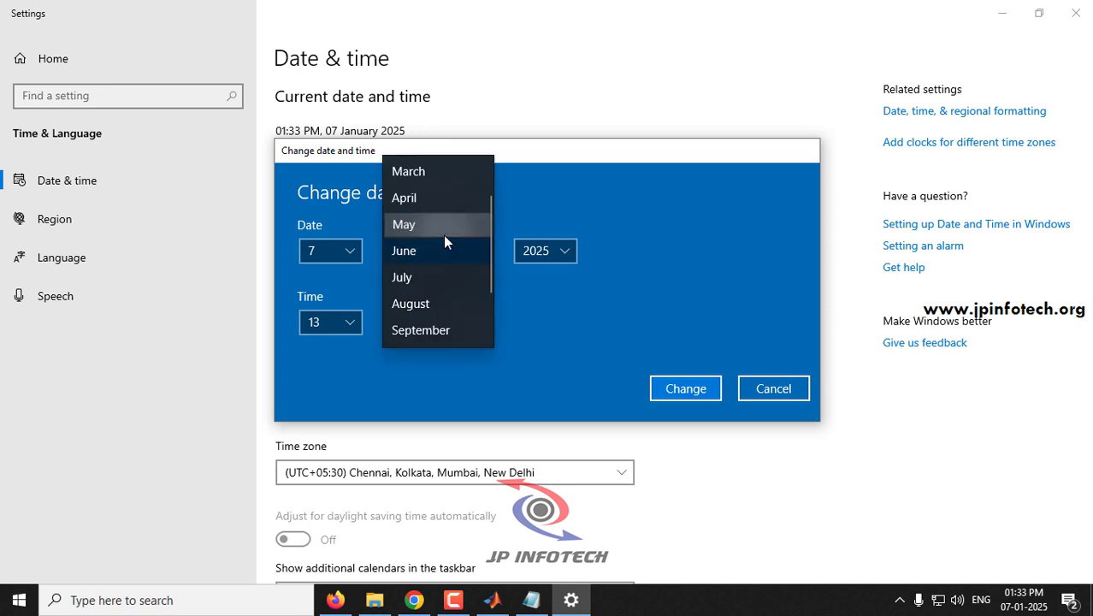
click(428, 224)
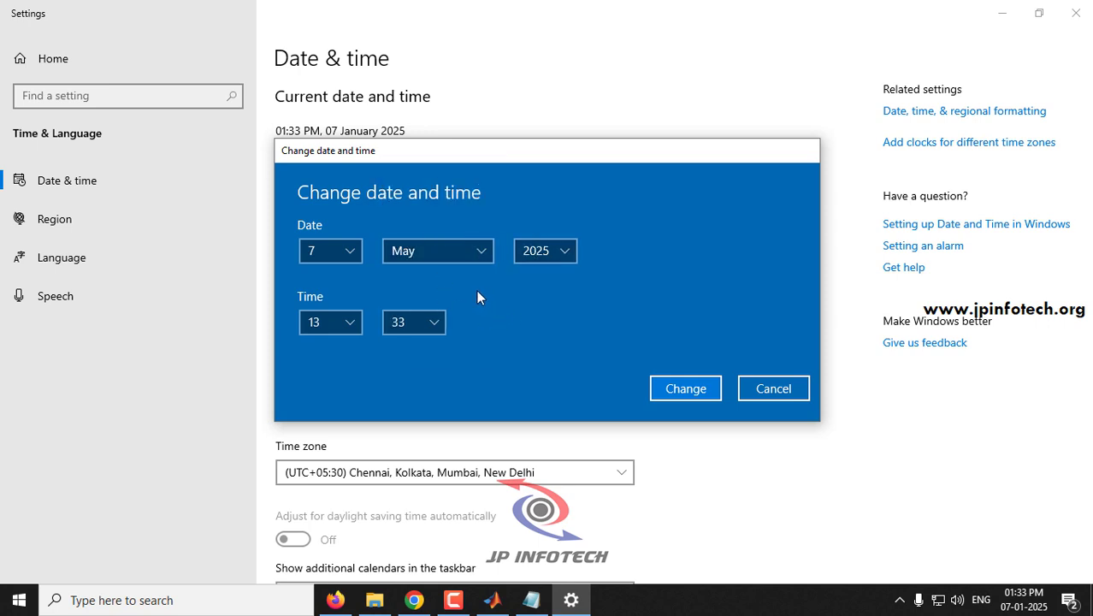
- Revert the month to January after checking the 07/01/2025 install date, cancel, and re-enable automatic time
click(531, 600)
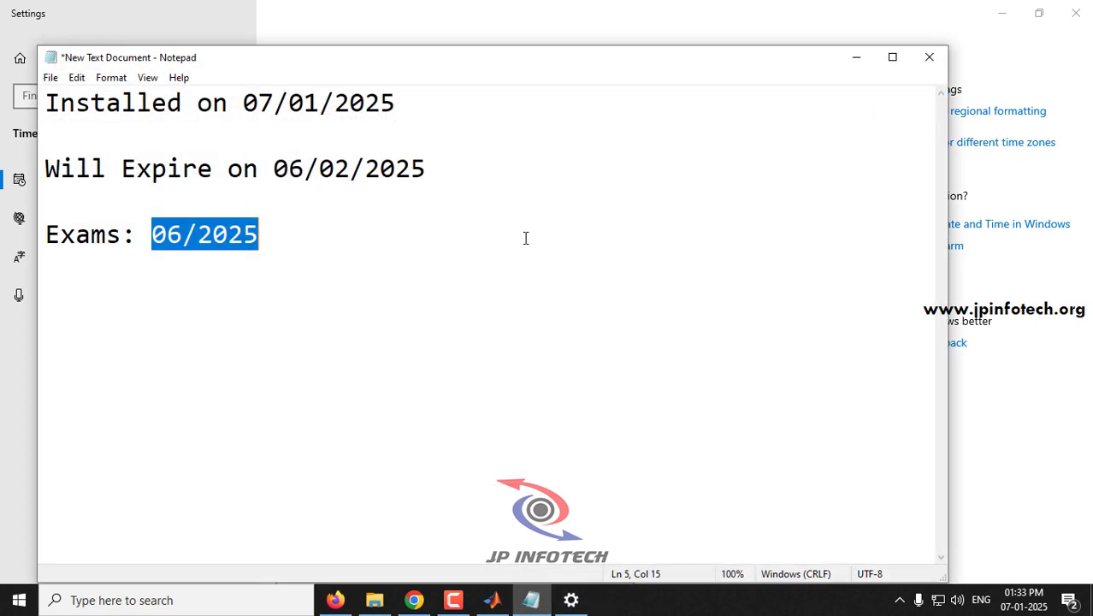
drag(398, 102, 246, 101)
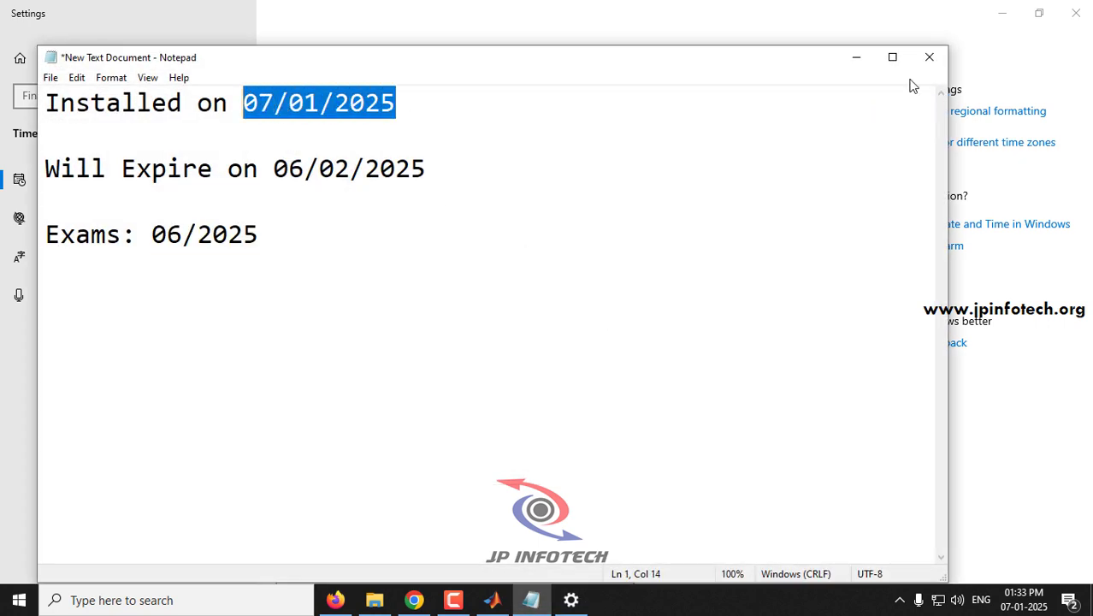
click(859, 60)
click(385, 256)
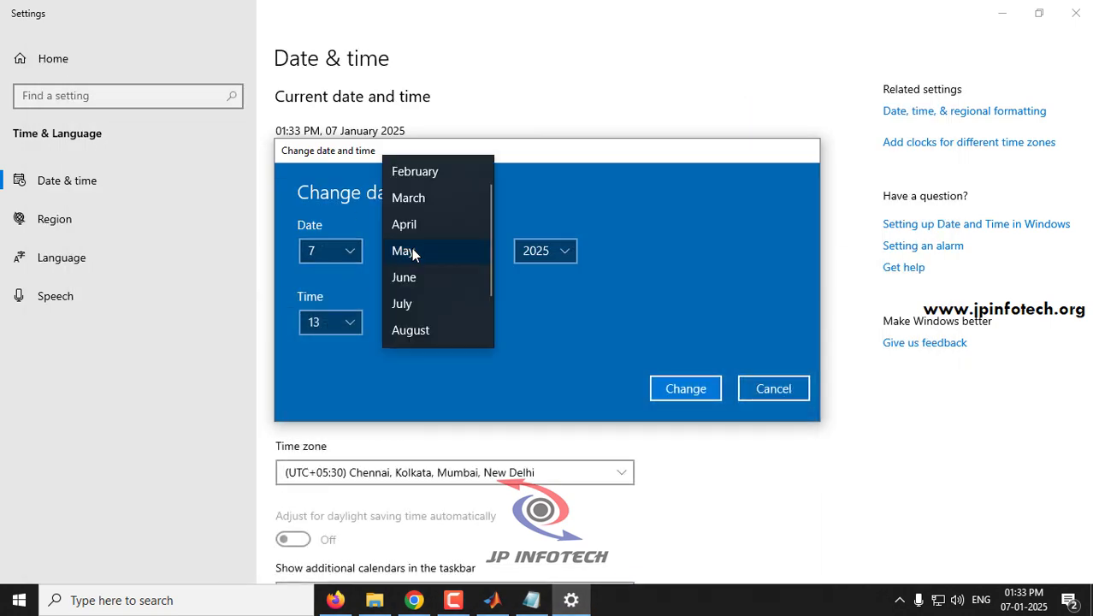
scroll(410, 224, up, 1)
click(408, 173)
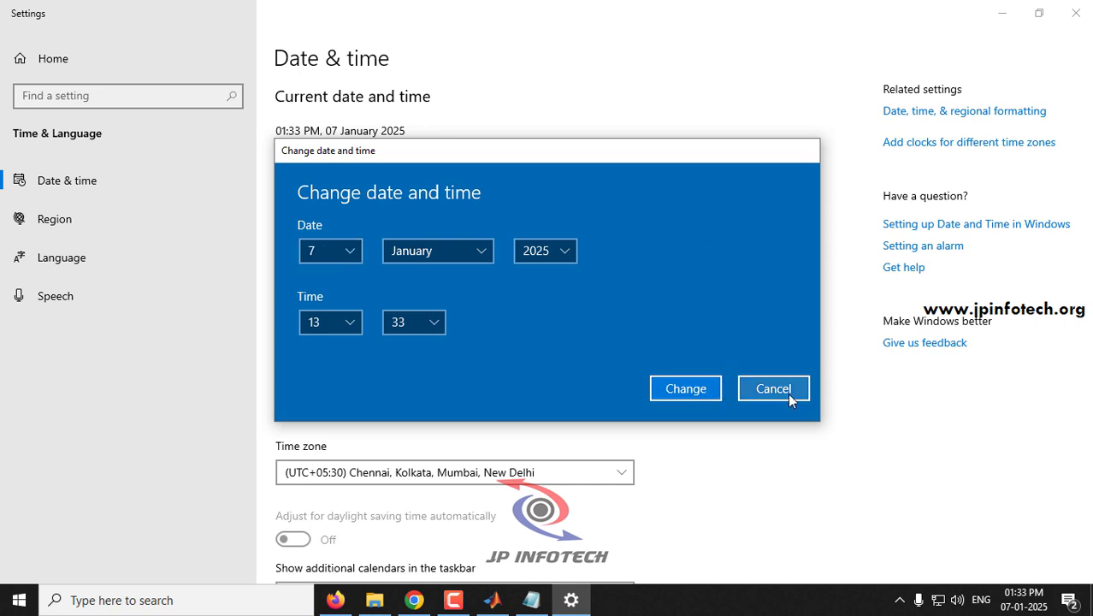
click(499, 604)
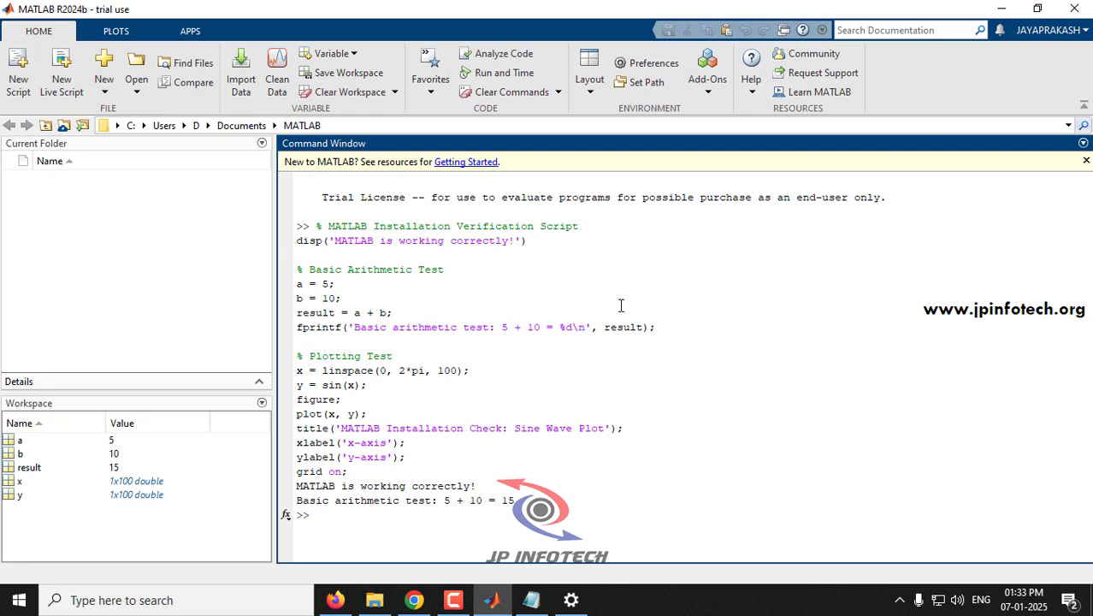
click(571, 599)
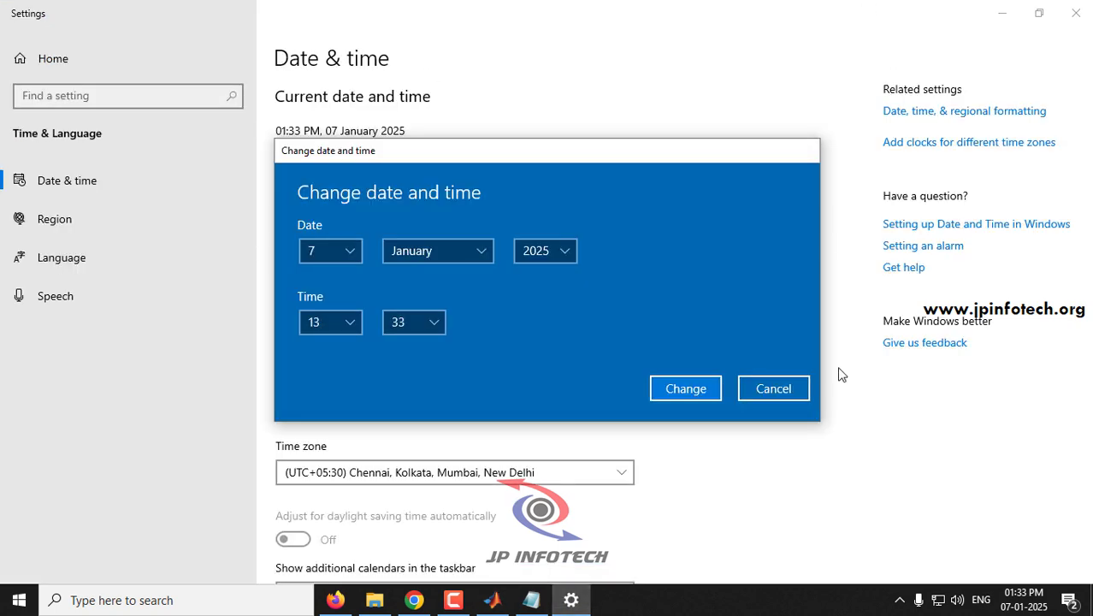
click(778, 399)
click(292, 188)
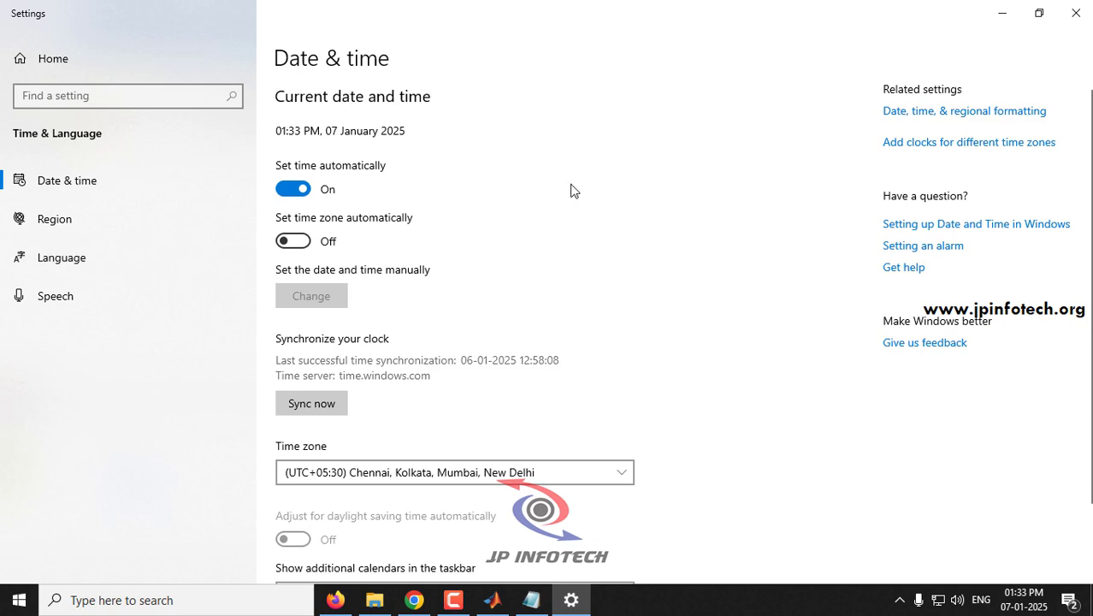
- Close the Windows Settings window and minimize MATLAB R2024b
click(1079, 12)
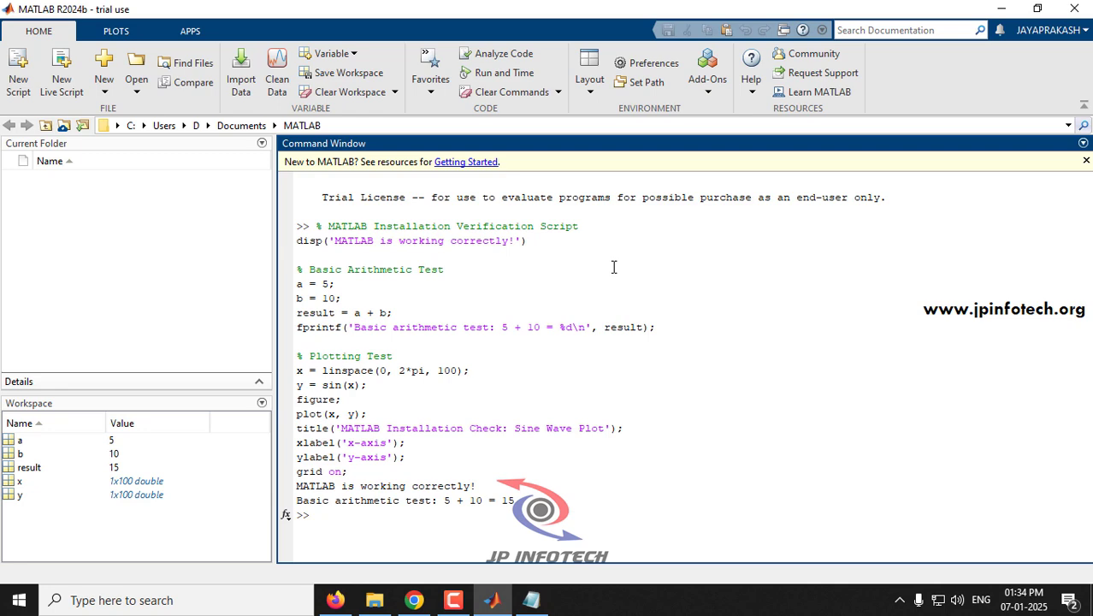
click(1013, 7)
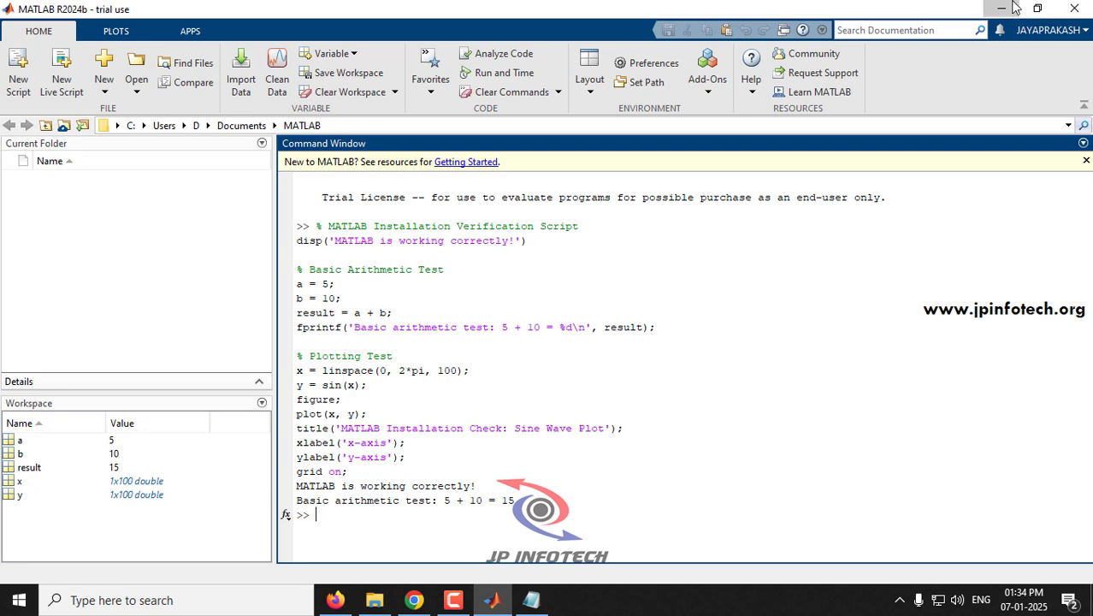